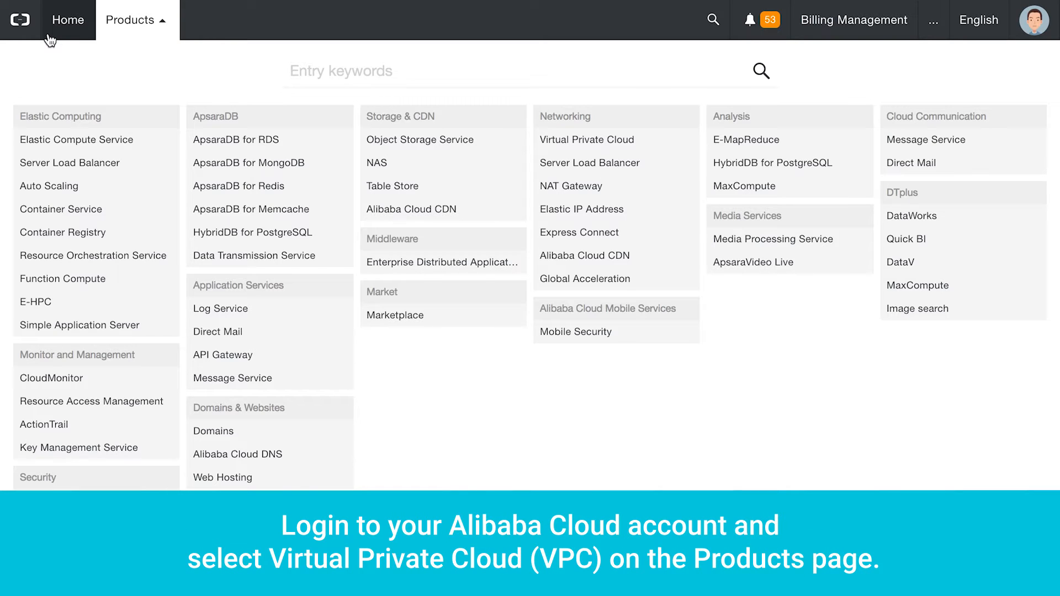
- Fill in a new VPC form with name VPC_tutorial_3 and CIDR block 192.168.0.0/16
{"action": "left_click", "coordinate": [592, 139]}
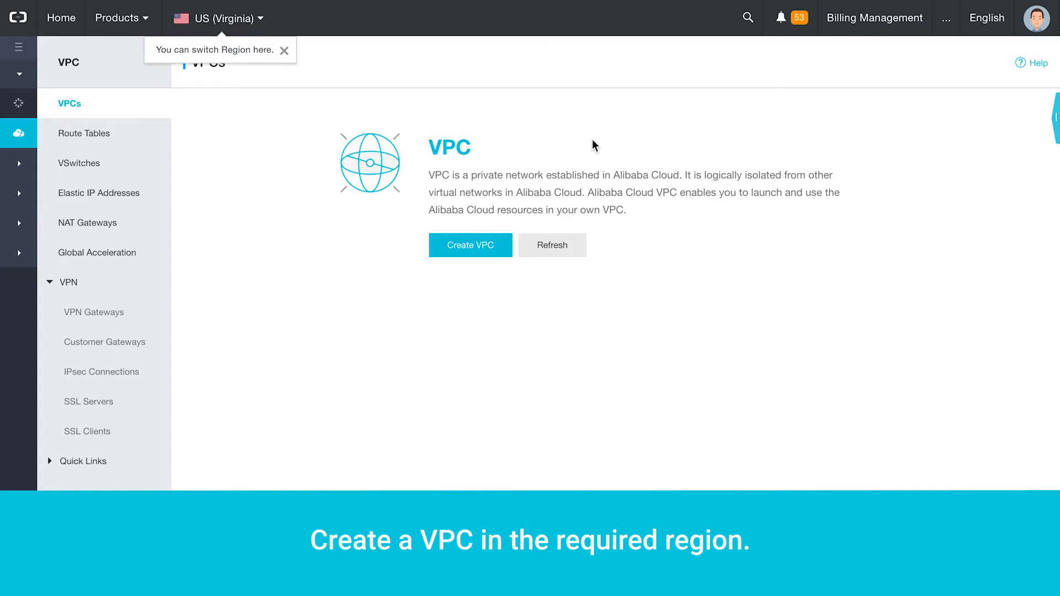
{"action": "left_click", "coordinate": [485, 248]}
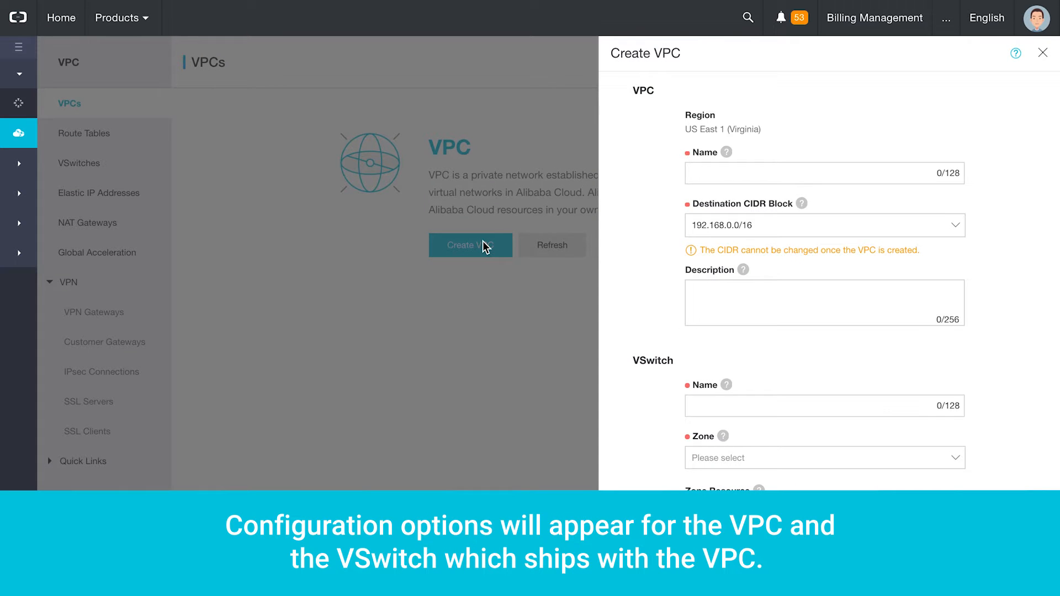
{"action": "left_click", "coordinate": [719, 177]}
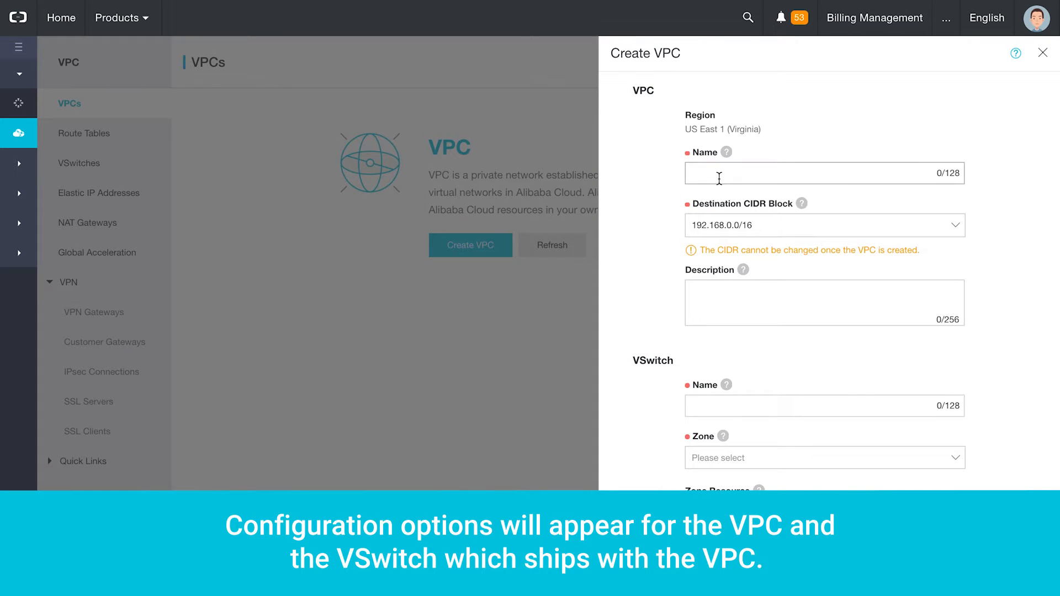
{"action": "type", "text": "VPC"}
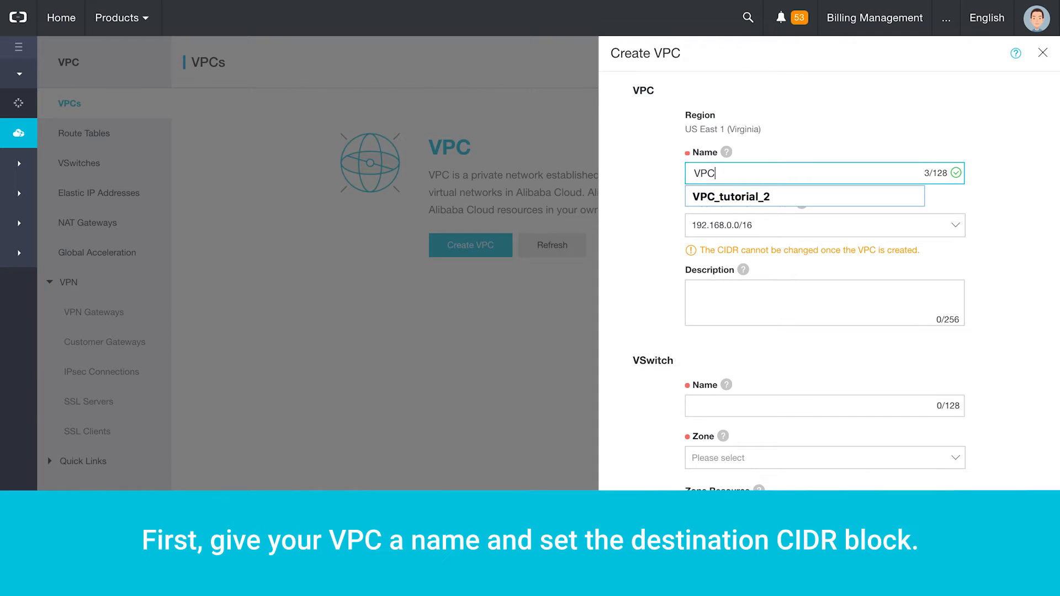
{"action": "type", "text": "_tutorial_2"}
{"action": "key", "text": "BackSpace"}
{"action": "type", "text": "3"}
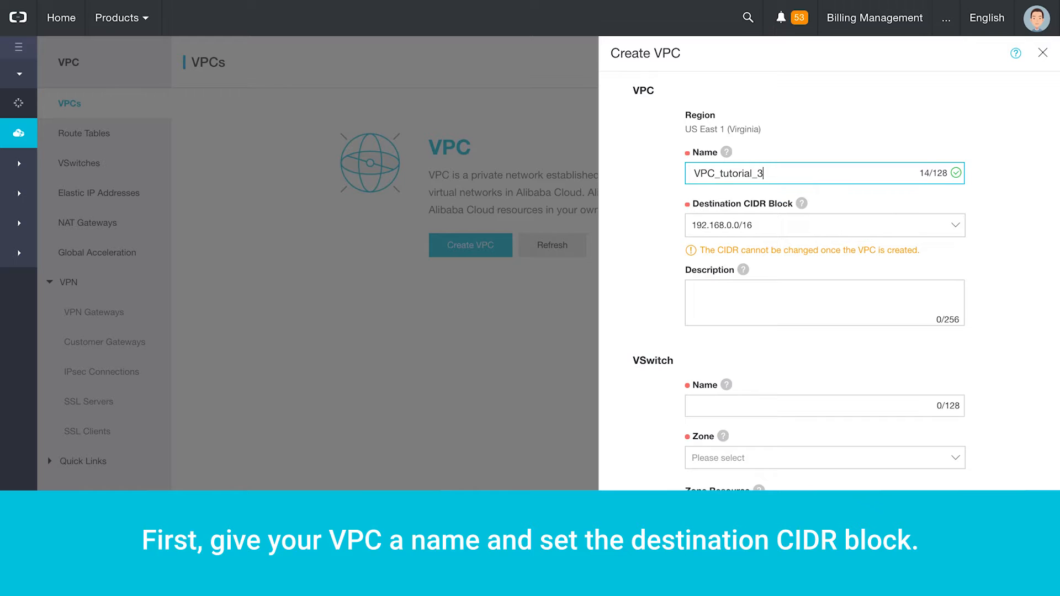
{"action": "left_click", "coordinate": [767, 226]}
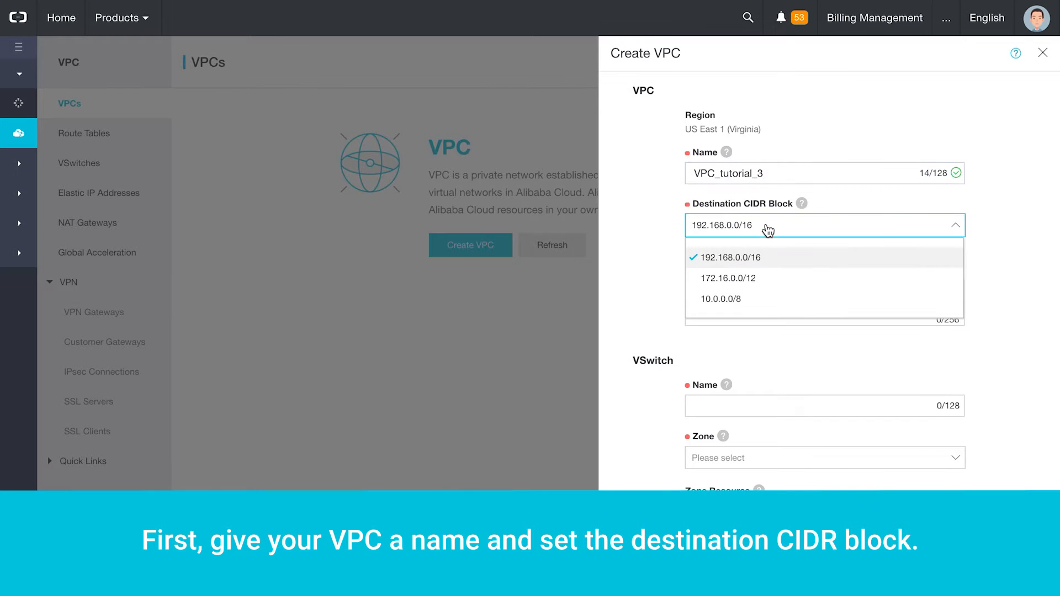
{"action": "left_click", "coordinate": [765, 256]}
{"action": "left_click", "coordinate": [769, 299]}
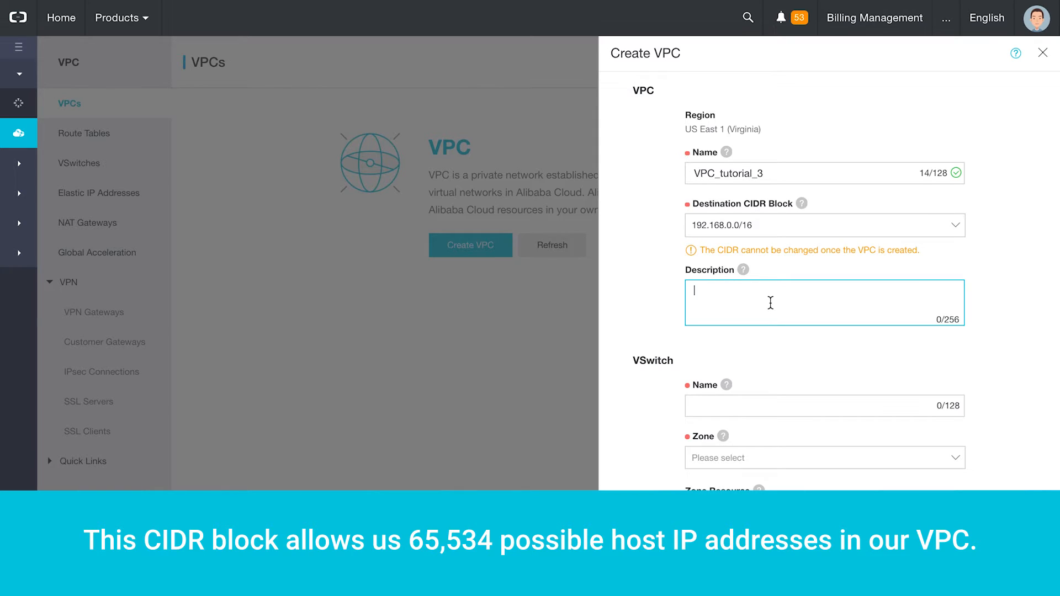
- Add VSwitch Vswitch_tutorial in USA East 1 Zone A on 192.168.0.0/24 and create the VPC
{"action": "left_click", "coordinate": [777, 411]}
{"action": "type", "text": "V"}
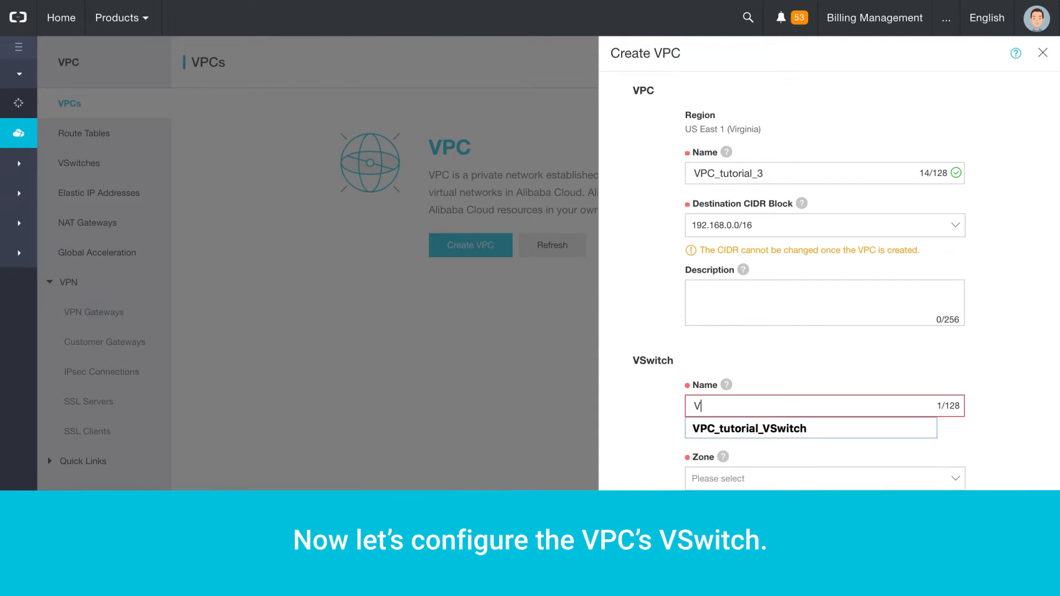
{"action": "type", "text": "switch_t"}
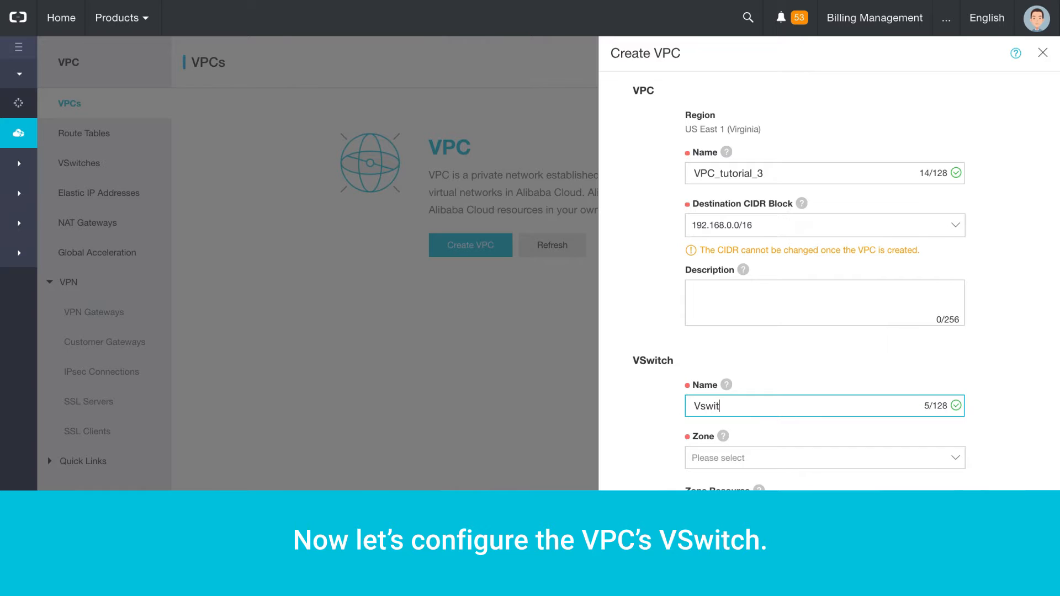
{"action": "type", "text": "utorial"}
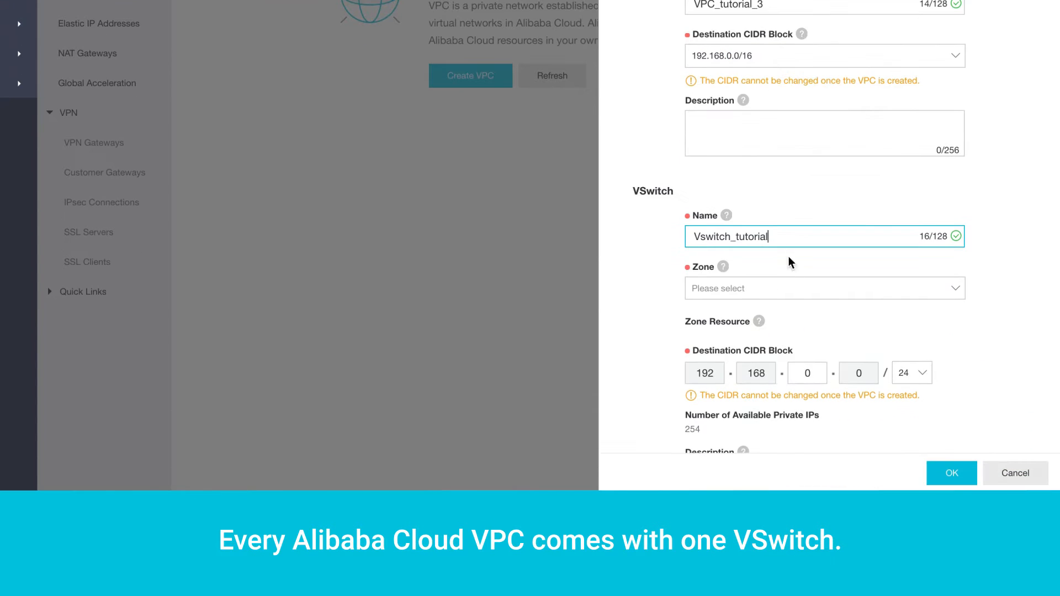
{"action": "left_click", "coordinate": [806, 290]}
{"action": "left_click", "coordinate": [804, 322]}
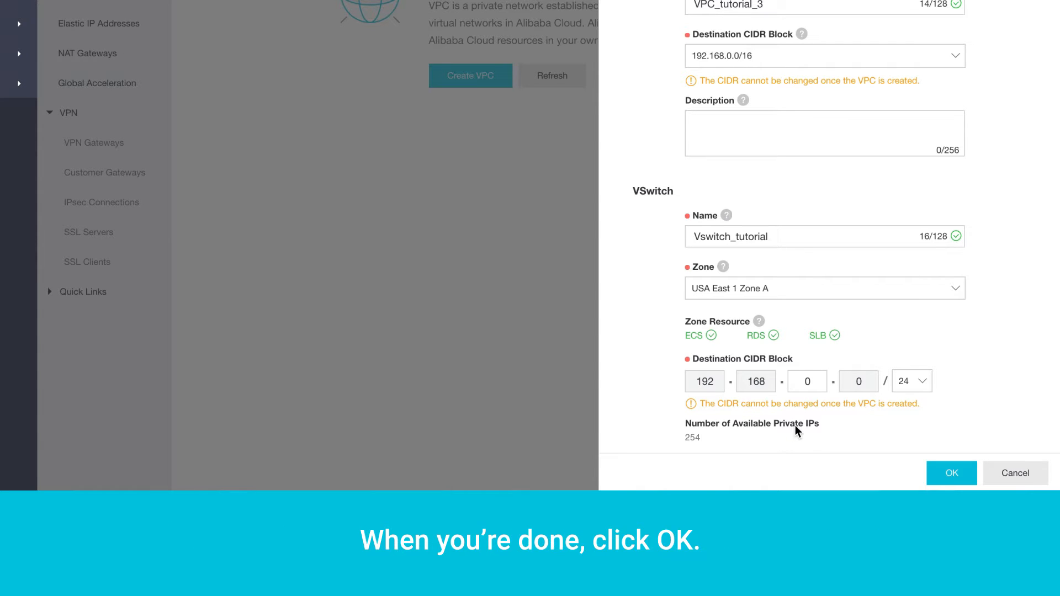
{"action": "left_click", "coordinate": [952, 475]}
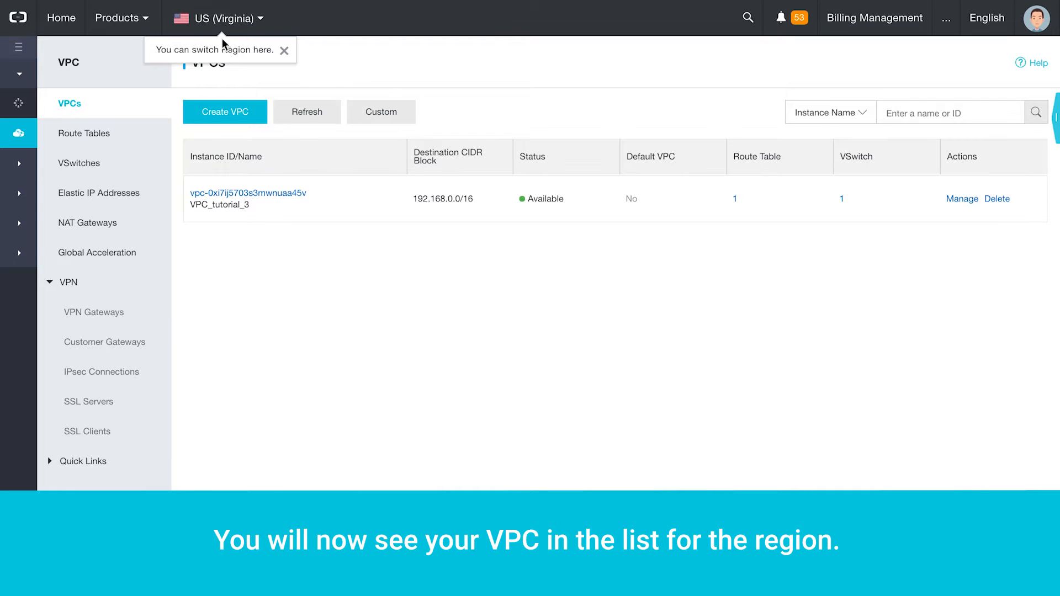
- Check the available regions, then open the VPC_tutorial_3 details page
{"action": "left_click", "coordinate": [222, 30]}
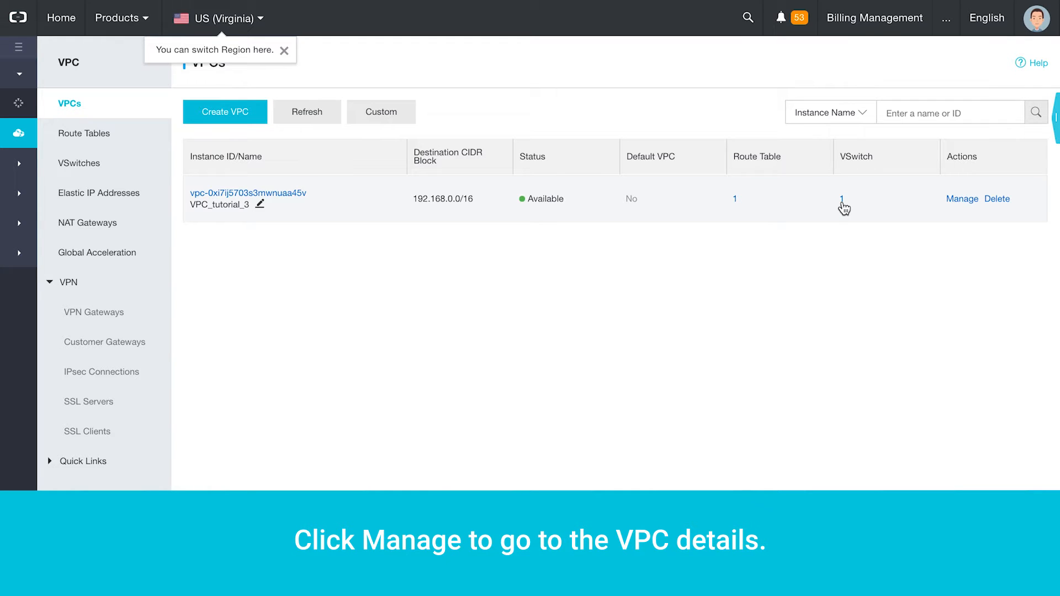
{"action": "left_click", "coordinate": [958, 200]}
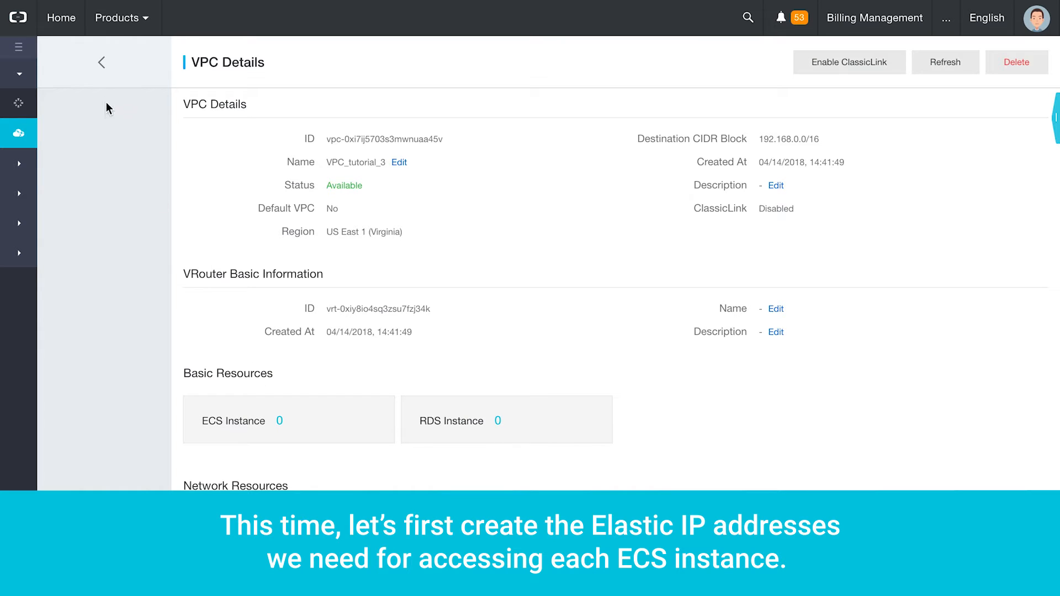
- Order and activate a 1 Mbps pay-by-traffic Elastic IP in US (Virginia), then return to the products list
{"action": "left_click", "coordinate": [106, 67]}
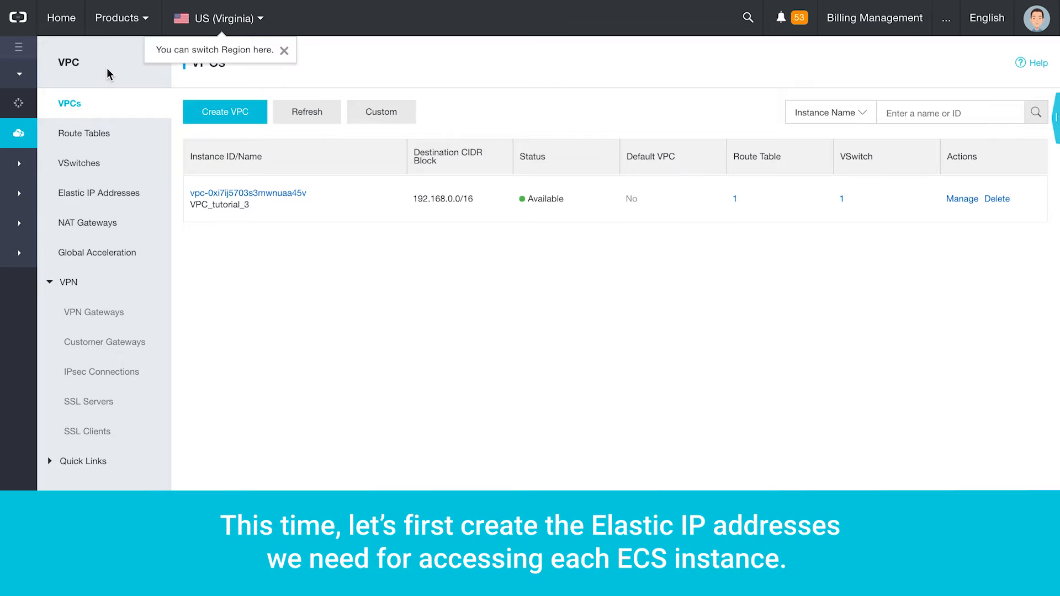
{"action": "left_click", "coordinate": [110, 193]}
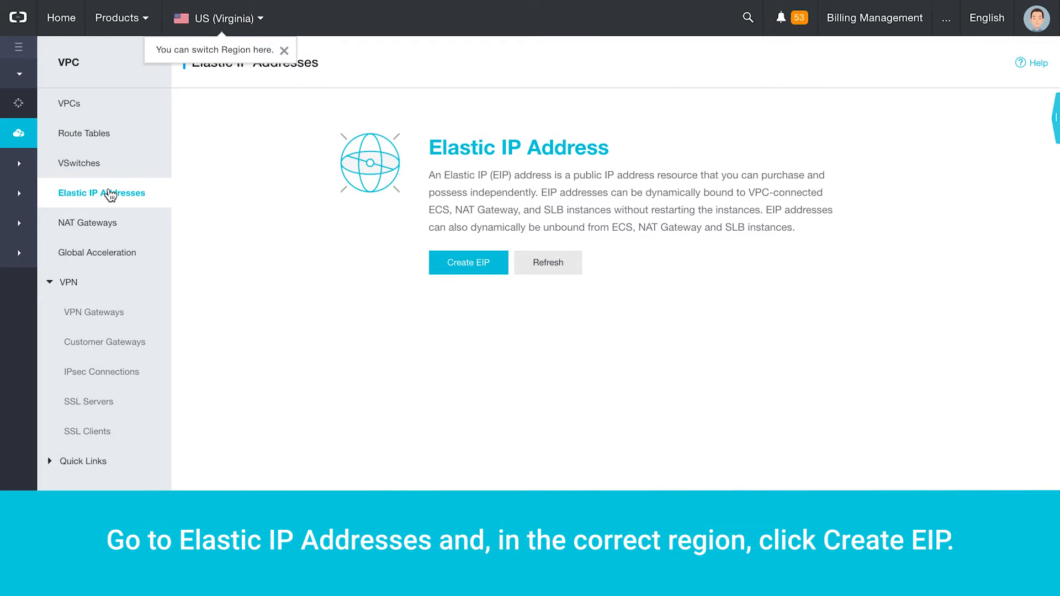
{"action": "left_click", "coordinate": [457, 264]}
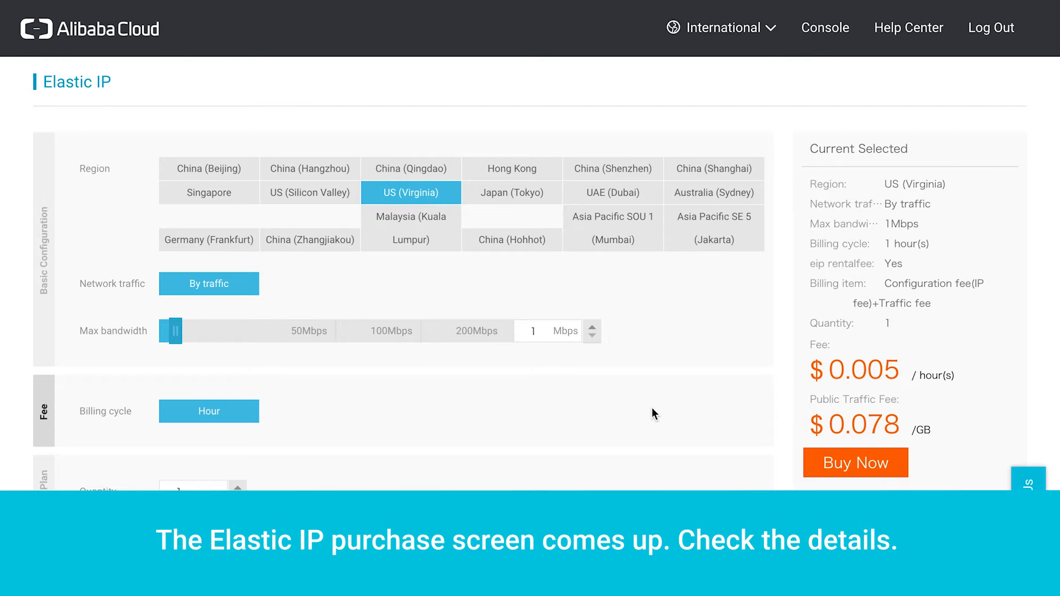
{"action": "scroll", "coordinate": [654, 415], "scroll_direction": "down", "scroll_amount": 3}
{"action": "scroll", "coordinate": [653, 414], "scroll_direction": "up", "scroll_amount": 3}
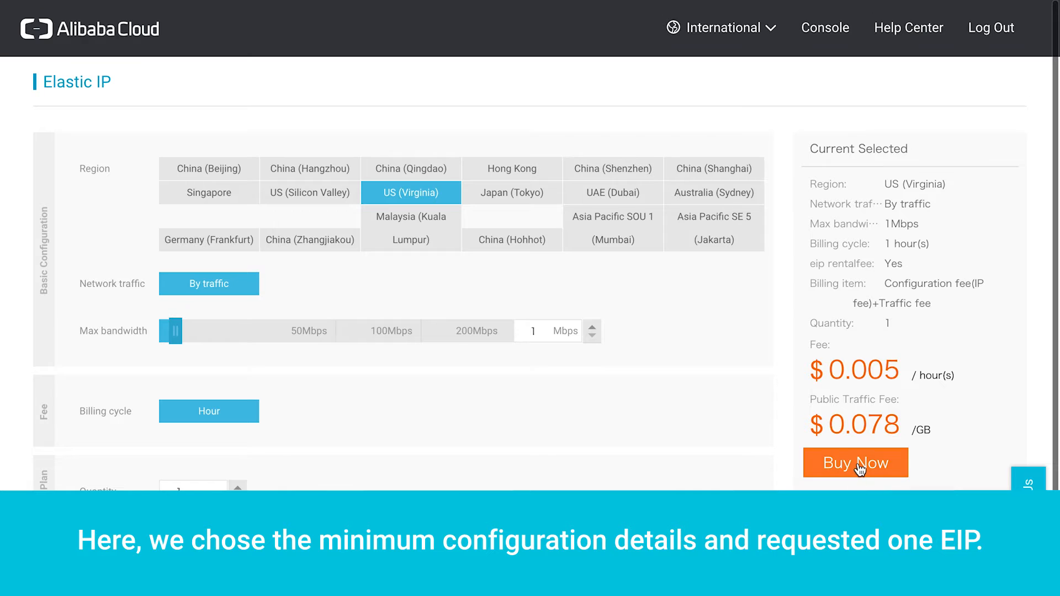
{"action": "left_click", "coordinate": [860, 468]}
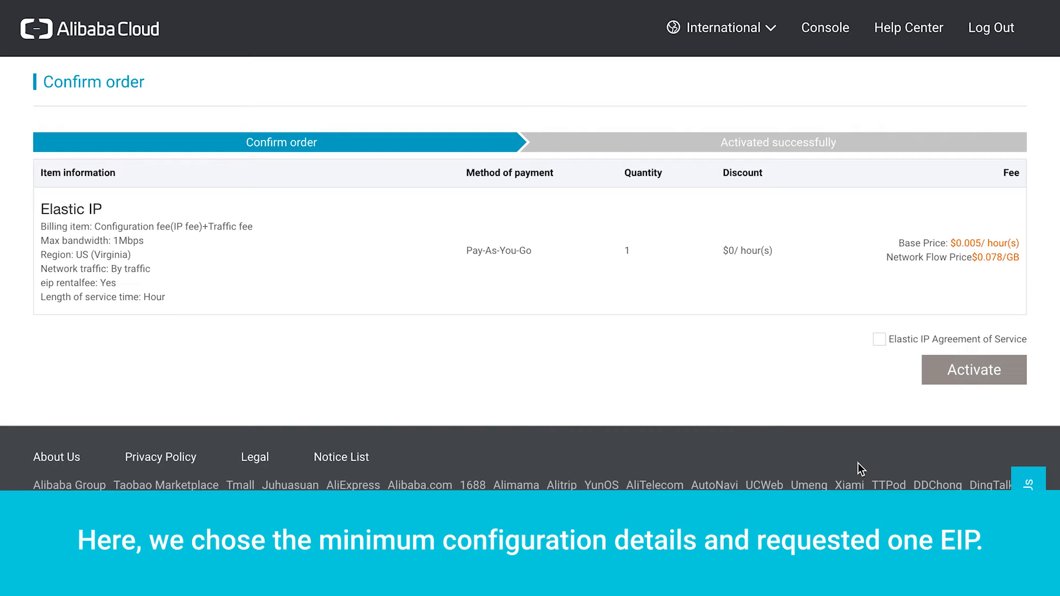
{"action": "left_click", "coordinate": [880, 340]}
{"action": "left_click", "coordinate": [986, 376]}
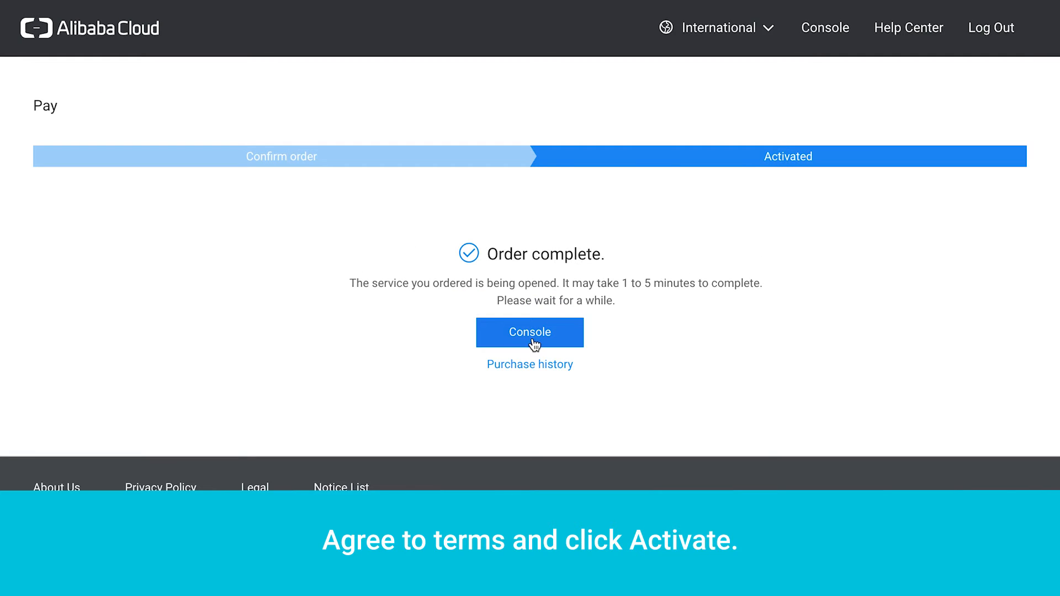
{"action": "left_click", "coordinate": [532, 338]}
{"action": "left_click", "coordinate": [133, 21]}
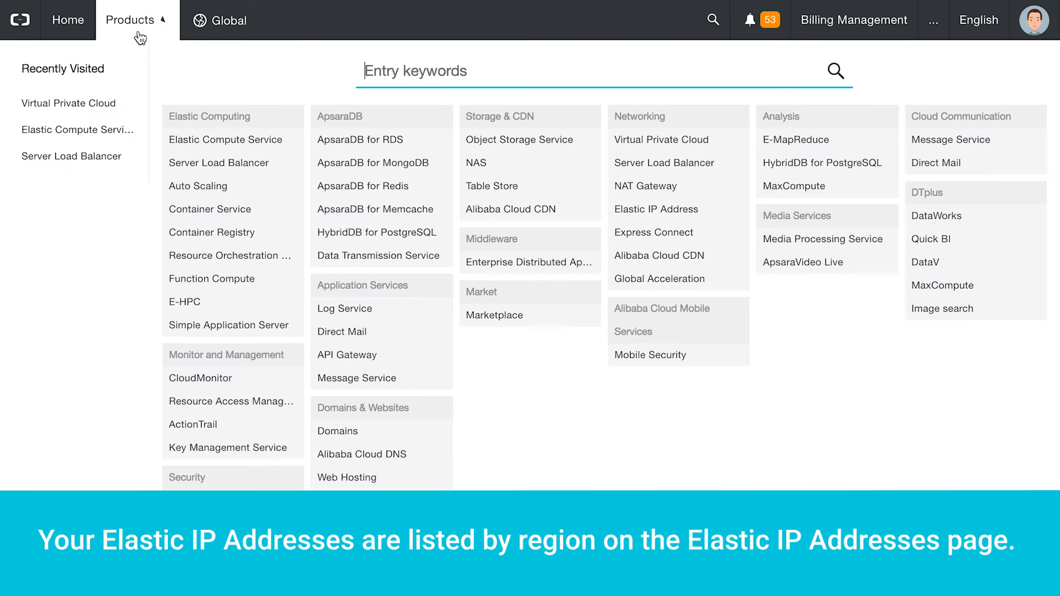
- Start binding Elastic IP 47.89.179.148 from the Elastic IP Addresses page
{"action": "left_click", "coordinate": [651, 142]}
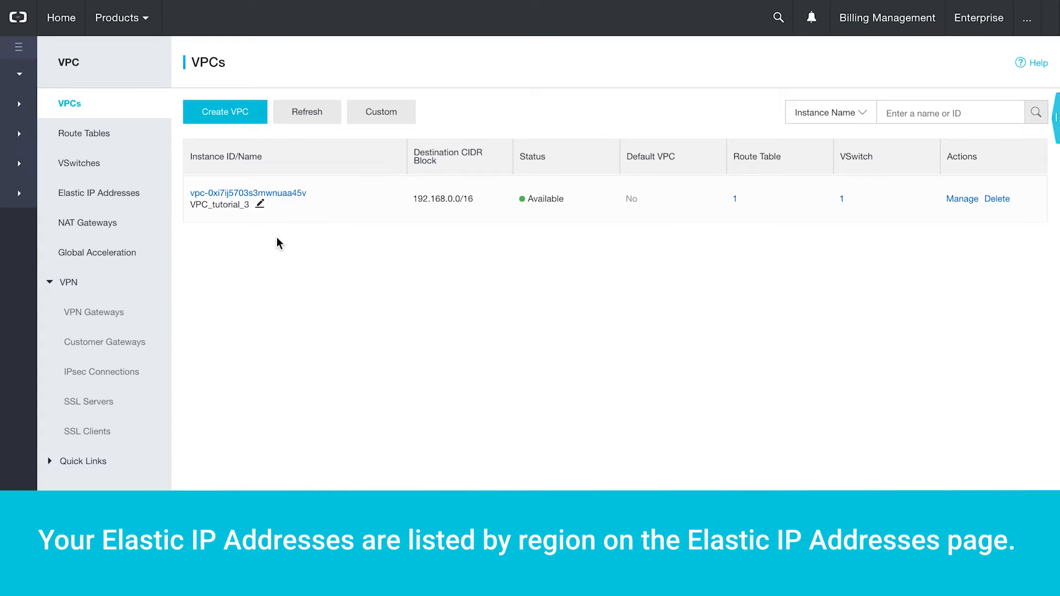
{"action": "left_click", "coordinate": [101, 196]}
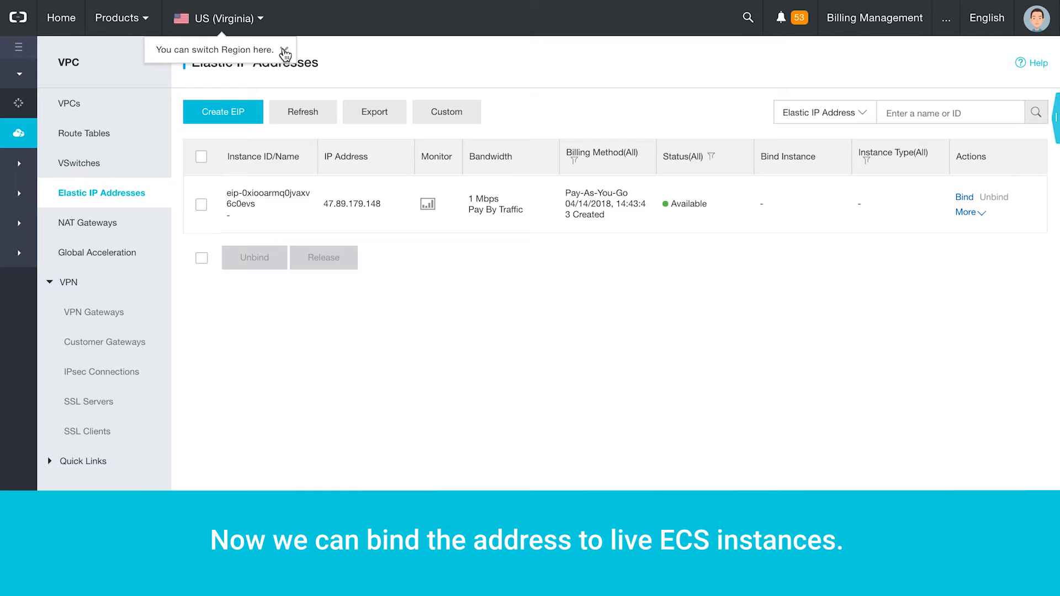
{"action": "left_click", "coordinate": [283, 50]}
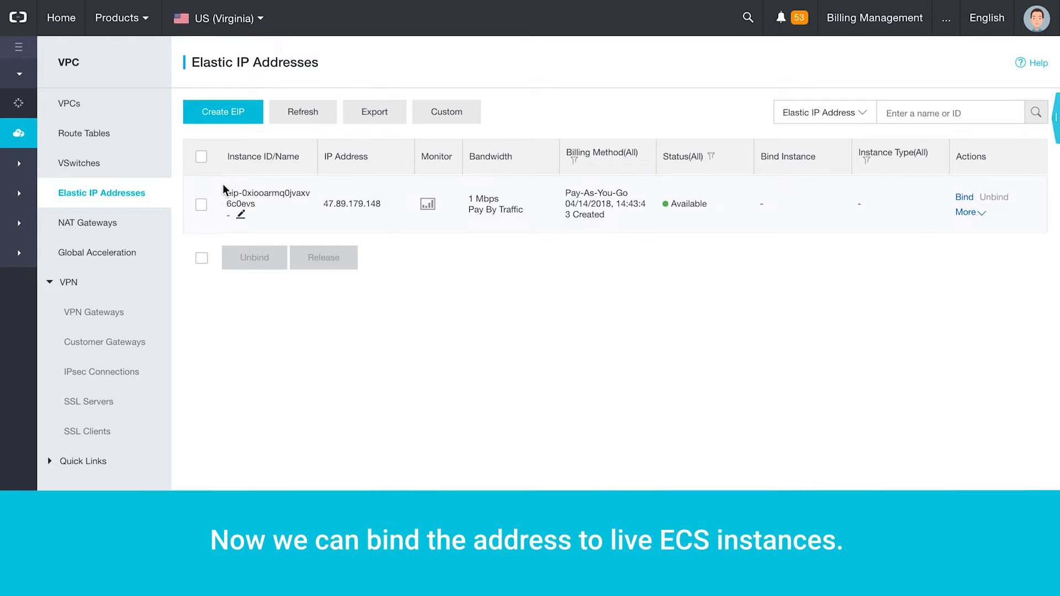
{"action": "left_click", "coordinate": [201, 204]}
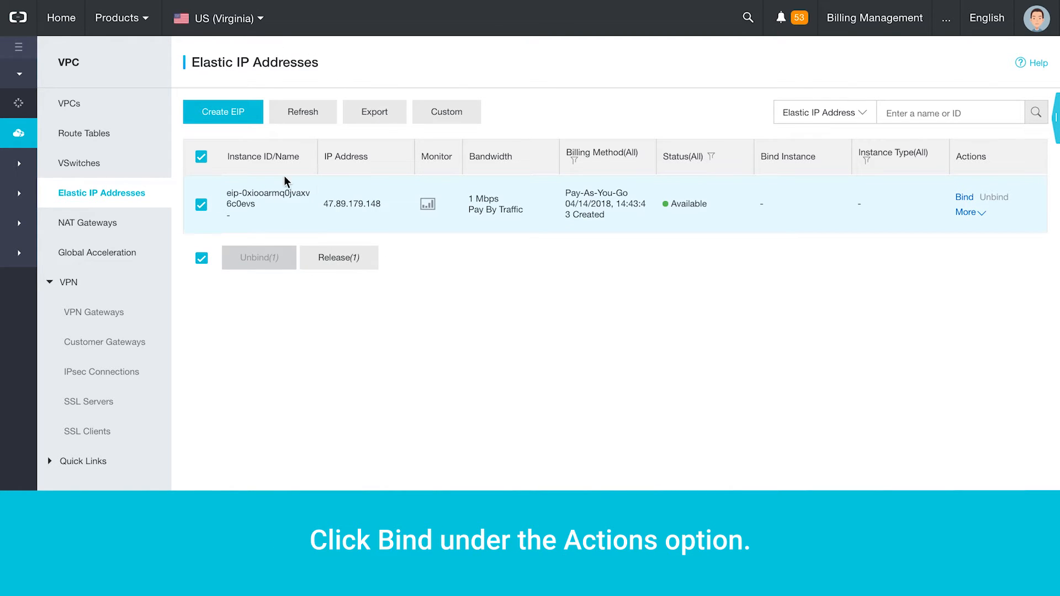
{"action": "left_click", "coordinate": [967, 199]}
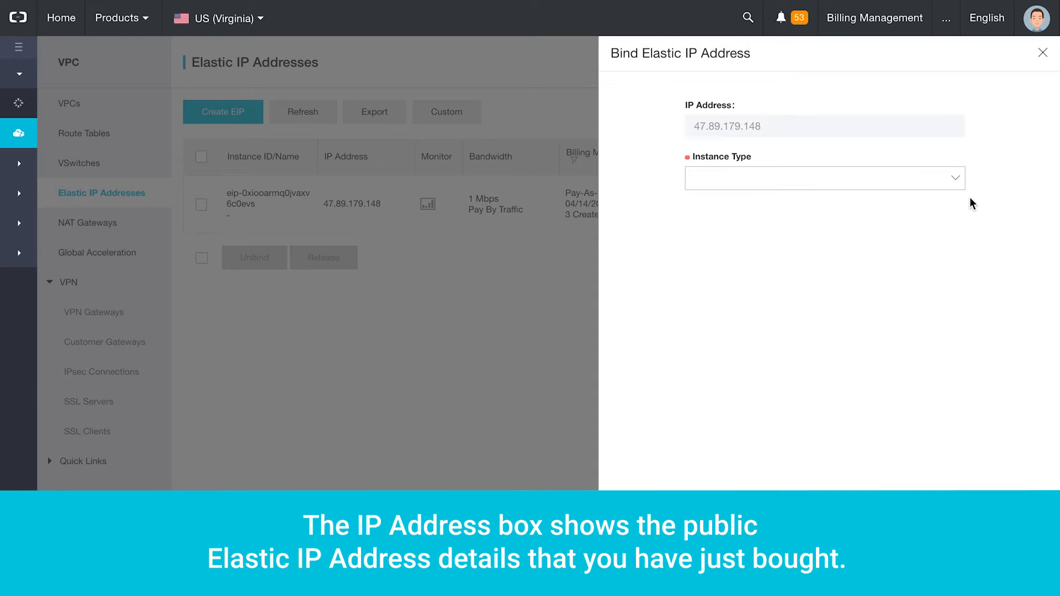
- Choose ECS Instance as the bind target and, with none available, go create one
{"action": "left_click", "coordinate": [951, 188]}
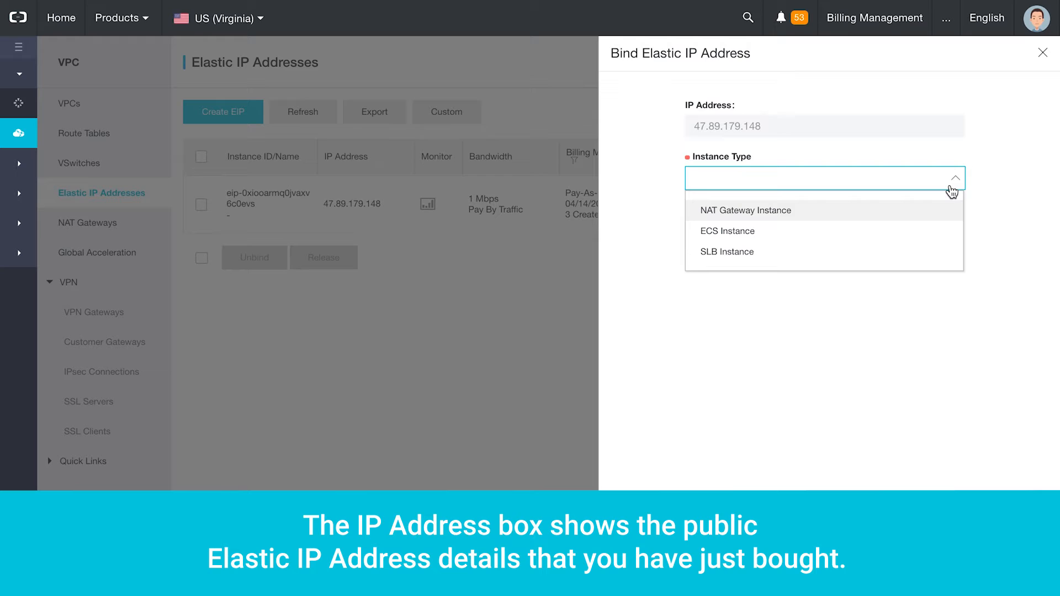
{"action": "left_click", "coordinate": [877, 237]}
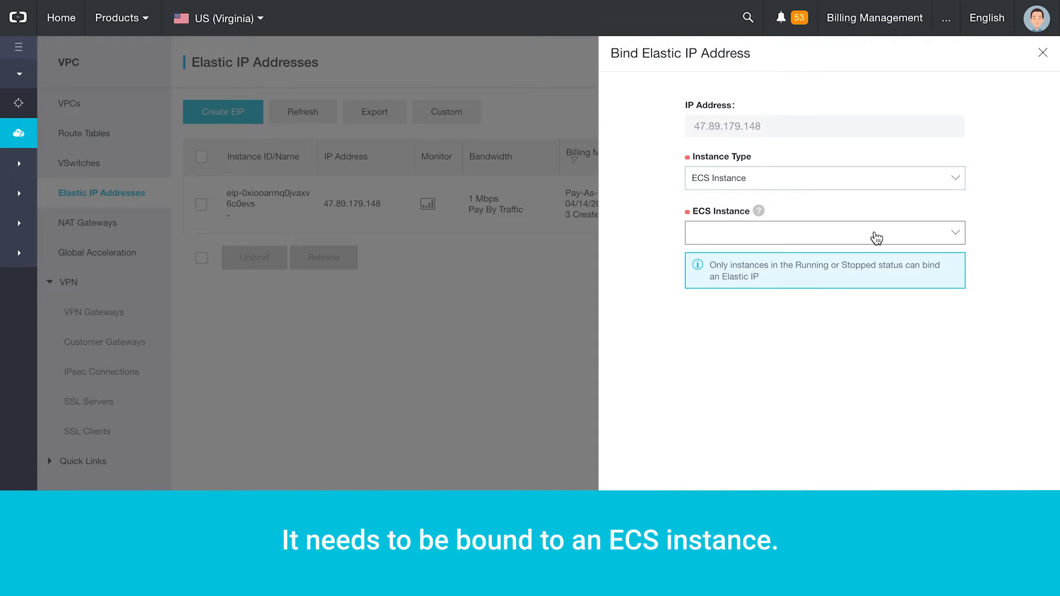
{"action": "left_click", "coordinate": [873, 238]}
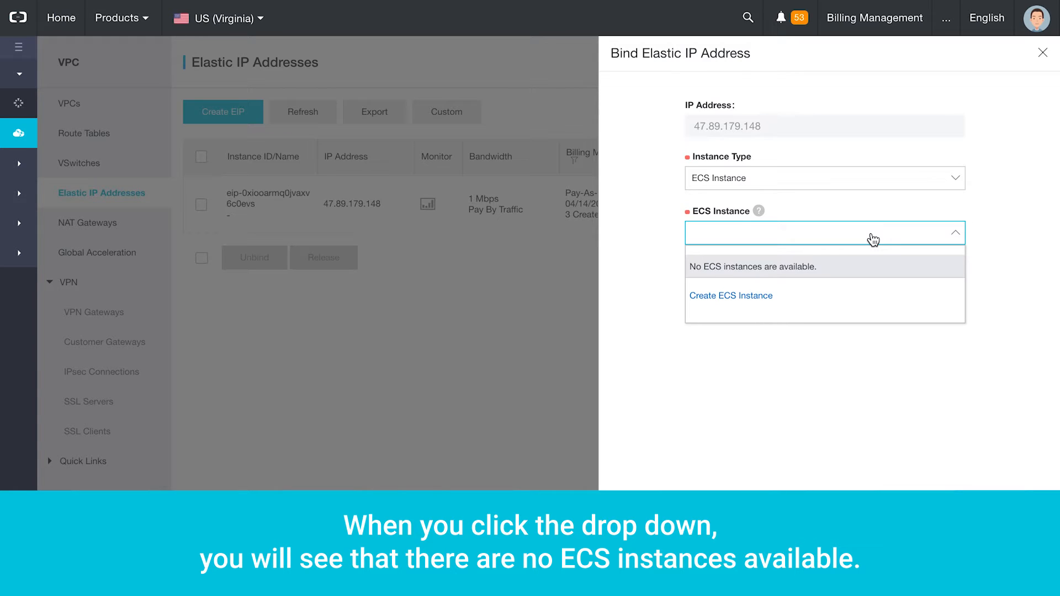
{"action": "left_click", "coordinate": [756, 298]}
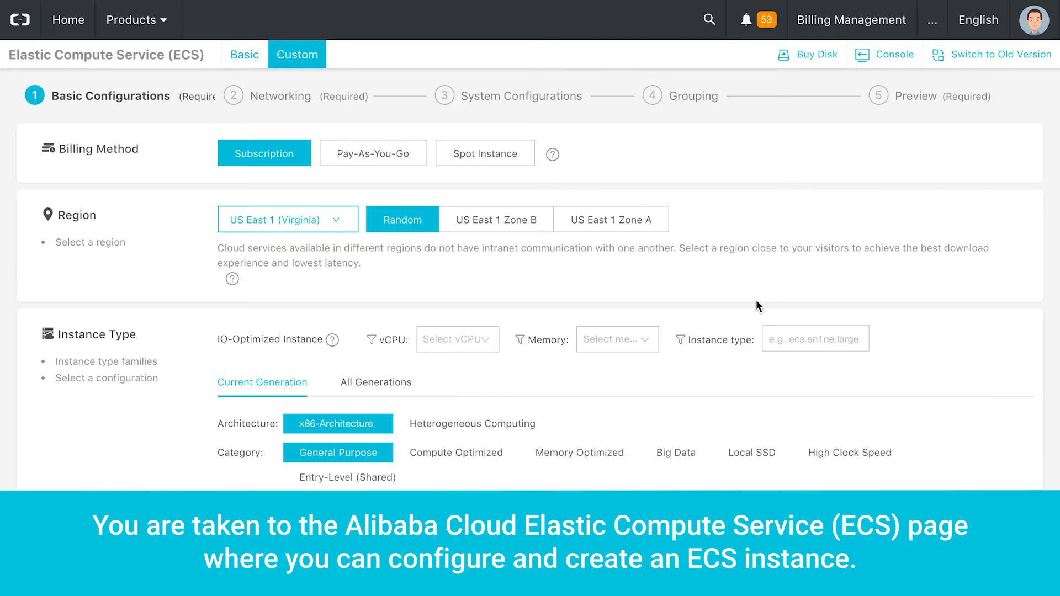
- Choose pay-as-you-go billing, US East 1 Zone A, and the 1 vCPU / 1 GB ecs.n1.tiny type
{"action": "left_click", "coordinate": [400, 168]}
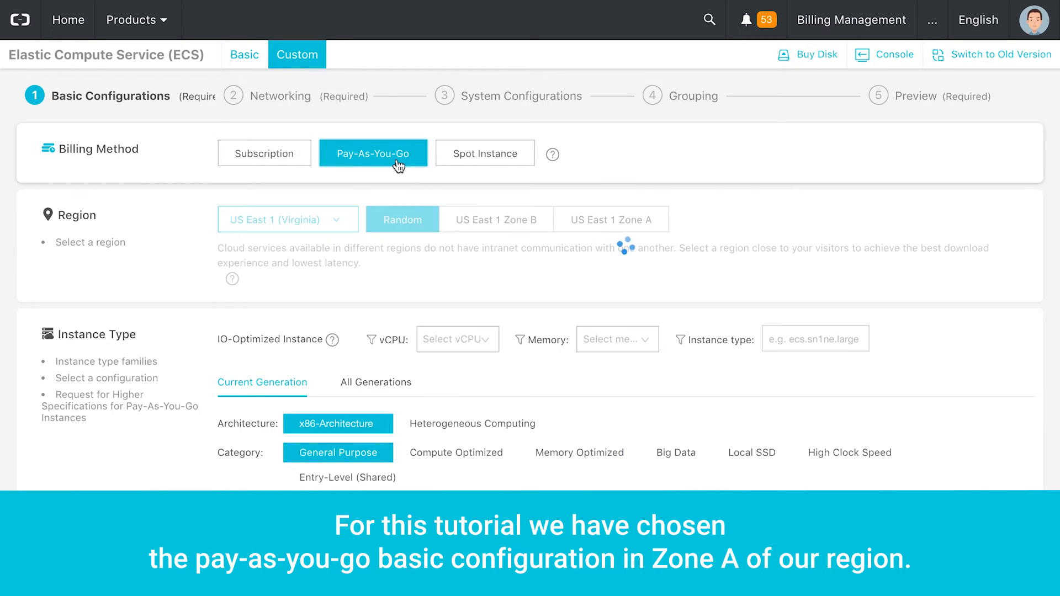
{"action": "left_click", "coordinate": [606, 222]}
{"action": "scroll", "coordinate": [677, 264], "scroll_direction": "down", "scroll_amount": 3}
{"action": "scroll", "coordinate": [677, 263], "scroll_direction": "down", "scroll_amount": 3}
{"action": "left_click", "coordinate": [461, 160]}
{"action": "left_click", "coordinate": [465, 191]}
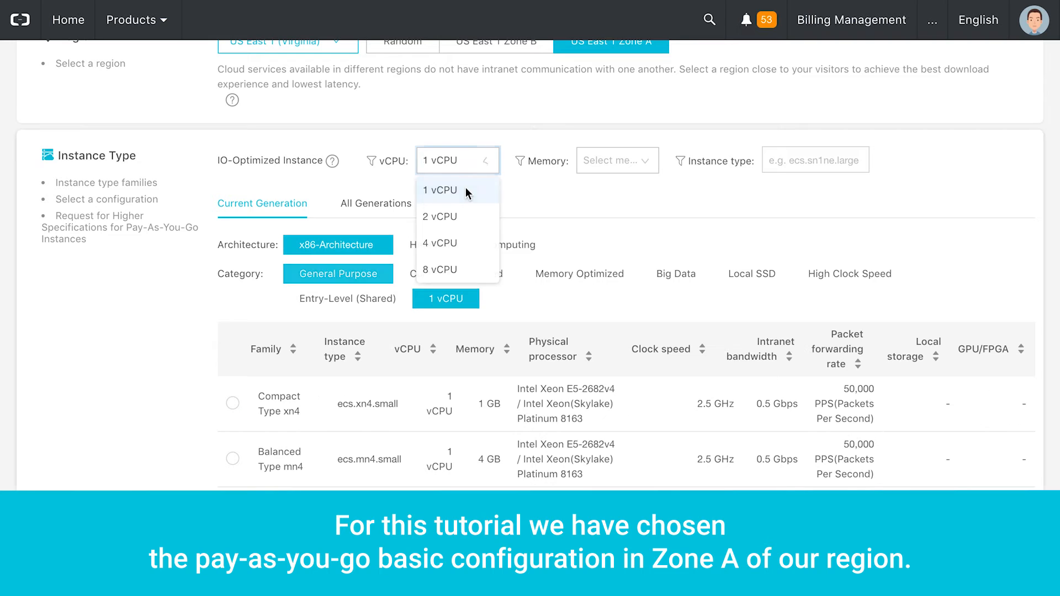
{"action": "left_click", "coordinate": [615, 164]}
{"action": "left_click", "coordinate": [606, 192]}
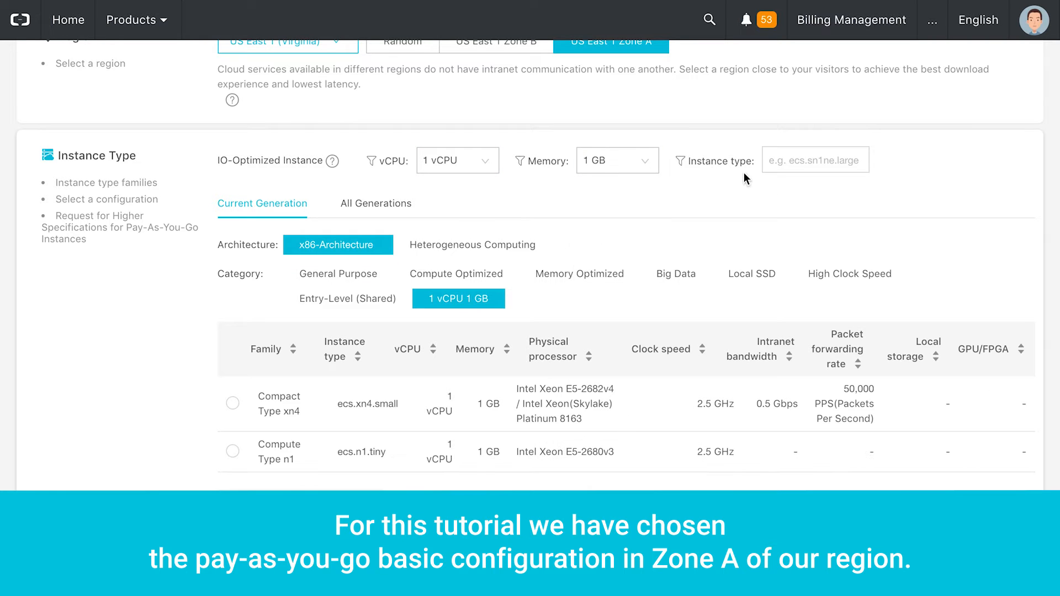
{"action": "left_click", "coordinate": [795, 160]}
{"action": "scroll", "coordinate": [467, 279], "scroll_direction": "down", "scroll_amount": 2}
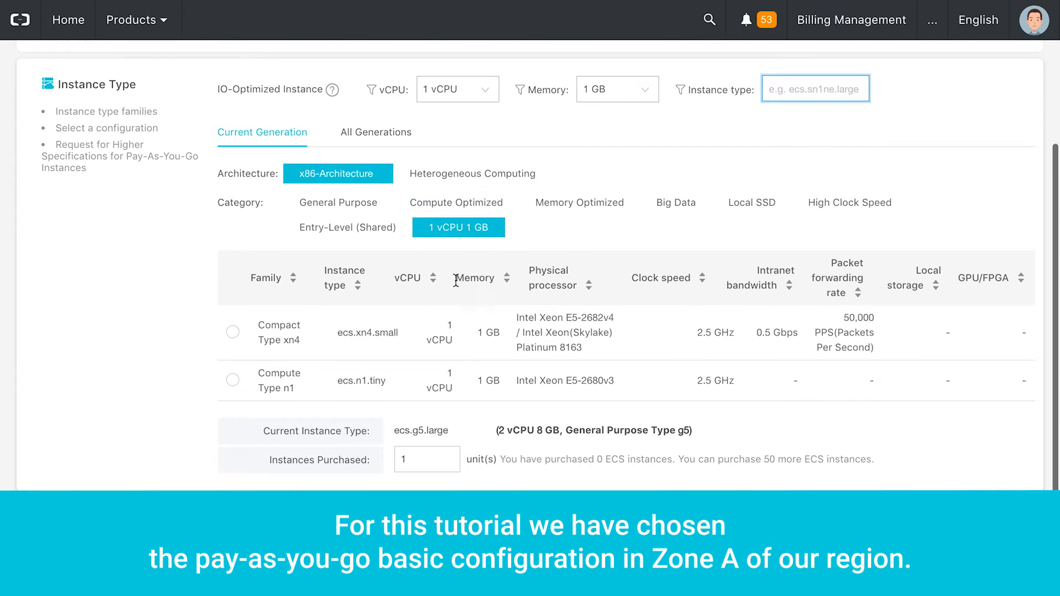
{"action": "left_click", "coordinate": [232, 380]}
- Select the CentOS 7.4 64bit image and proceed to networking
{"action": "scroll", "coordinate": [238, 380], "scroll_direction": "down", "scroll_amount": 4}
{"action": "scroll", "coordinate": [338, 343], "scroll_direction": "down", "scroll_amount": 2}
{"action": "left_click", "coordinate": [338, 343]}
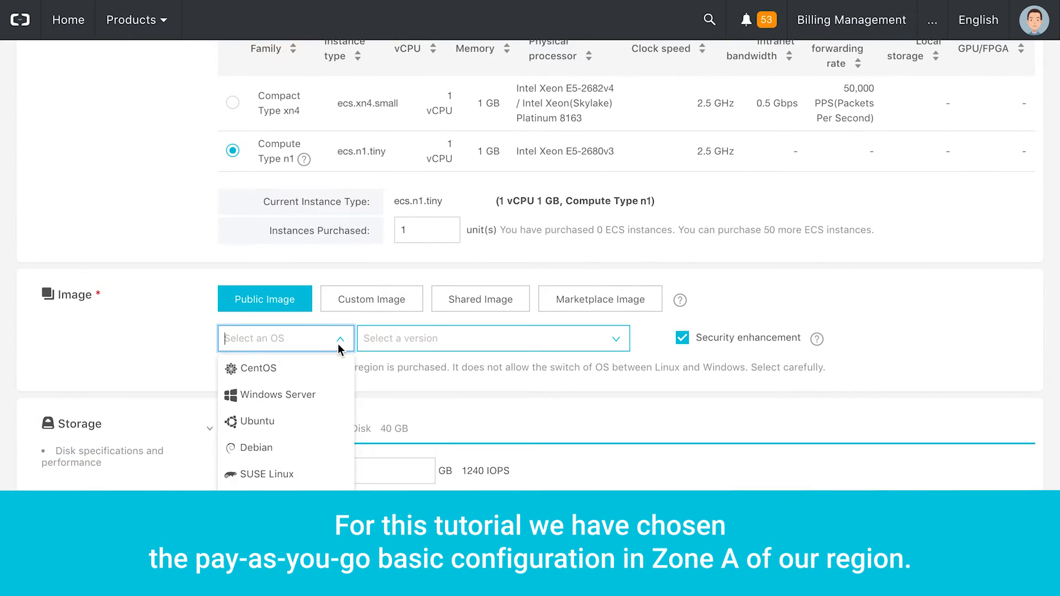
{"action": "left_click", "coordinate": [306, 369]}
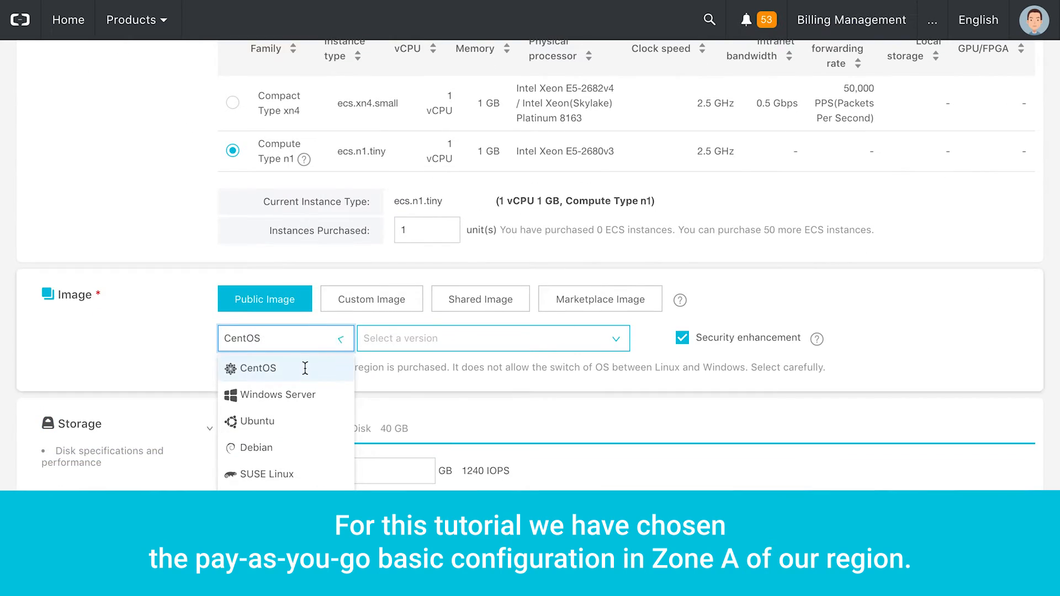
{"action": "left_click", "coordinate": [421, 348]}
{"action": "left_click", "coordinate": [414, 369]}
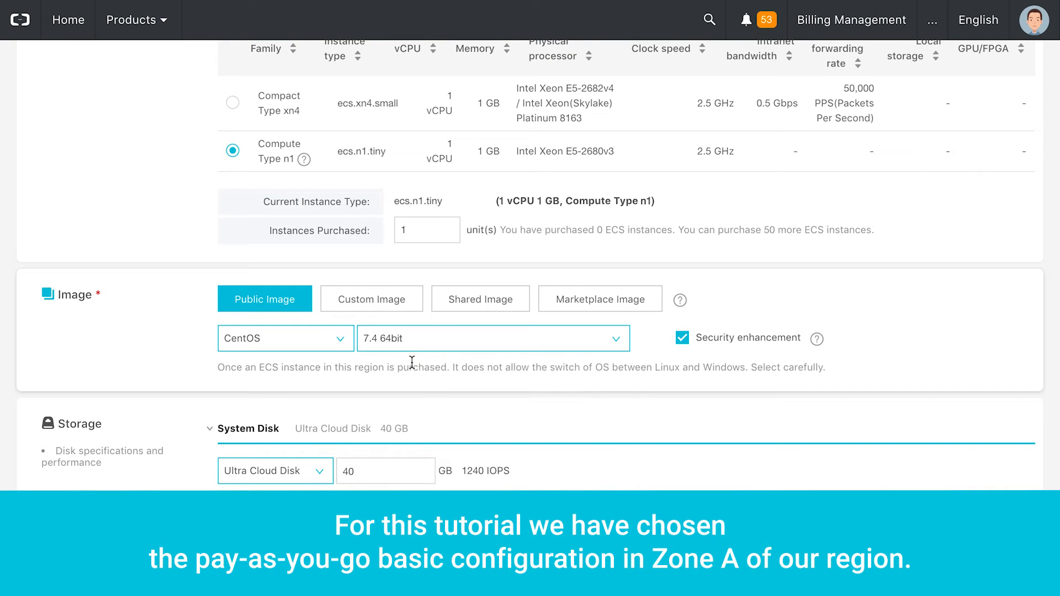
{"action": "scroll", "coordinate": [456, 397], "scroll_direction": "down", "scroll_amount": 4}
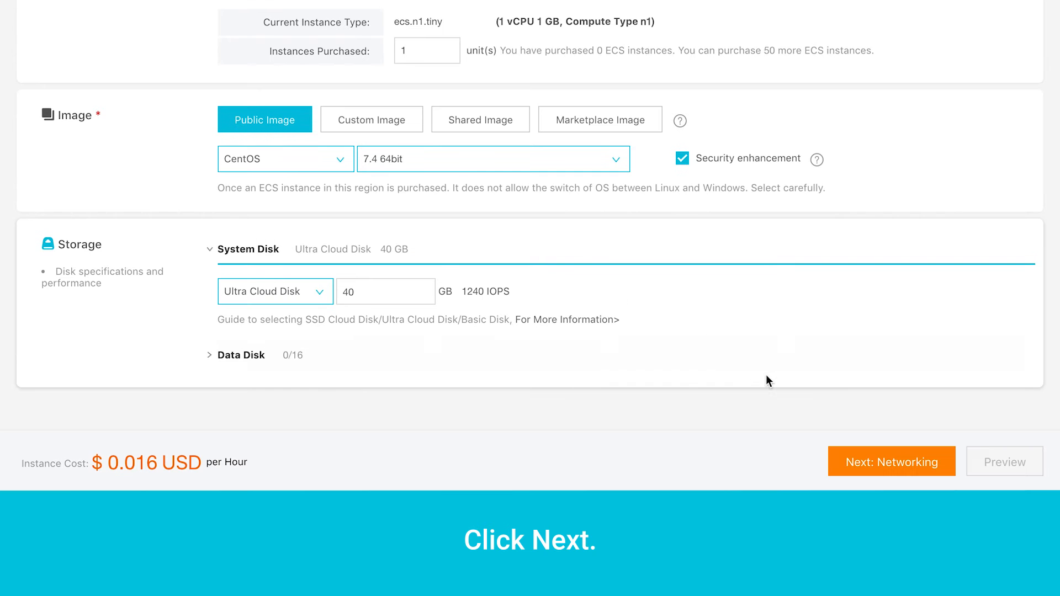
{"action": "left_click", "coordinate": [903, 461]}
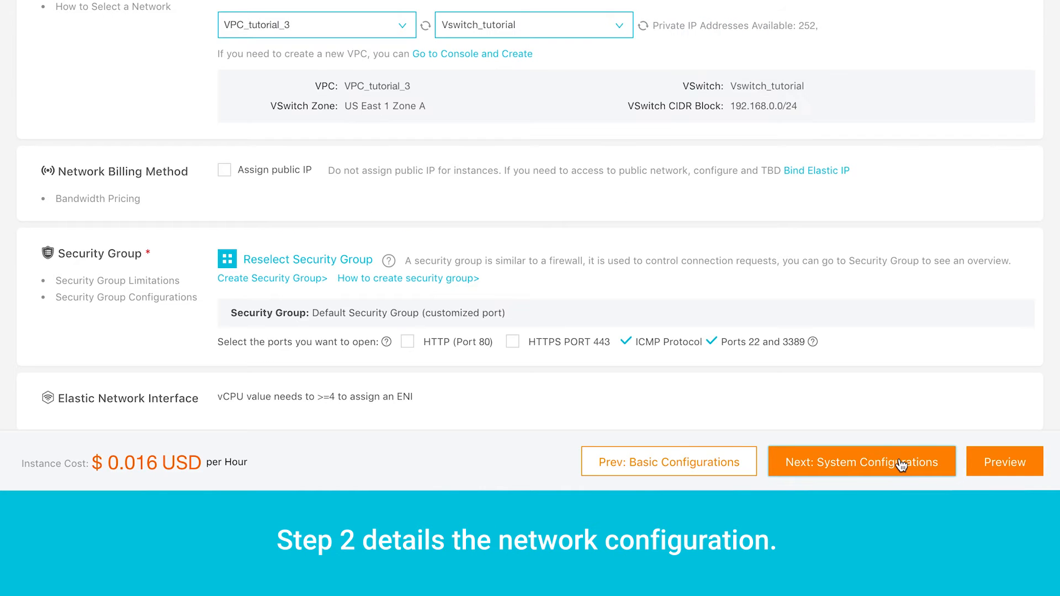
- Place the instance in VPC_tutorial_3 on Vswitch_tutorial
{"action": "left_click", "coordinate": [385, 26]}
{"action": "left_click", "coordinate": [360, 55]}
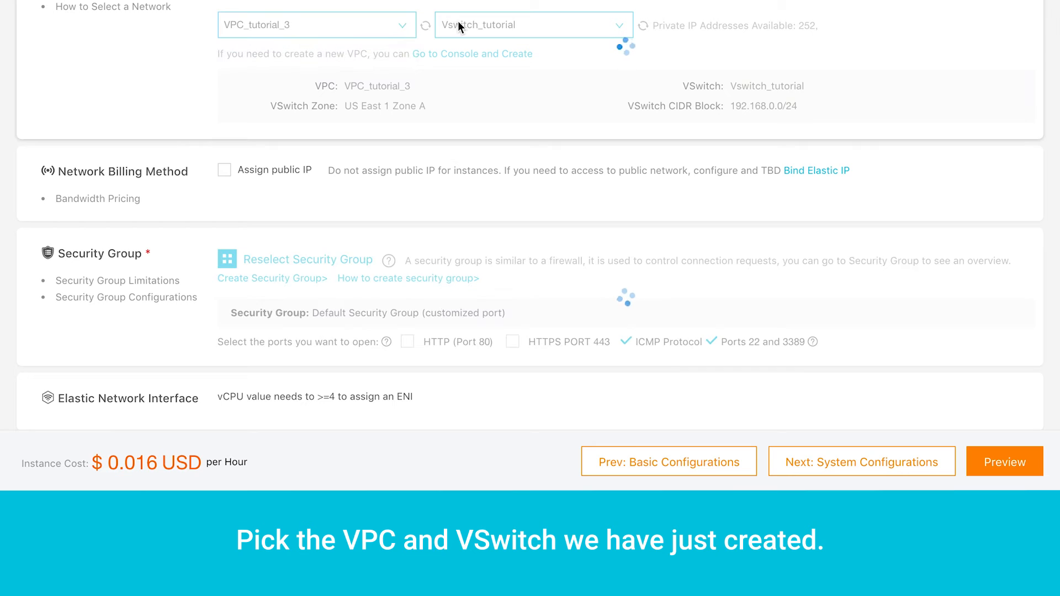
{"action": "left_click", "coordinate": [491, 25]}
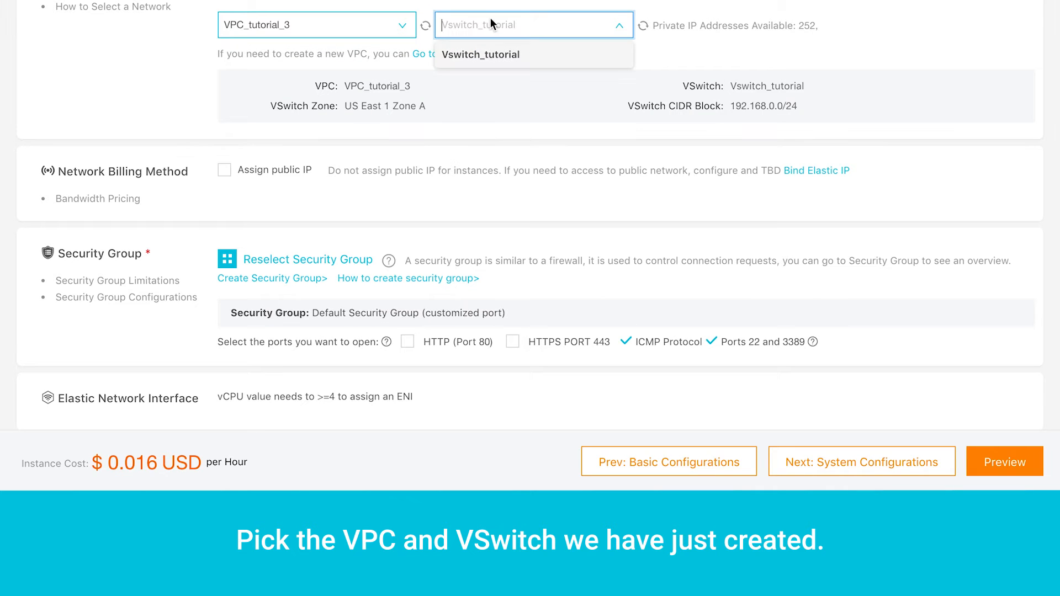
{"action": "left_click", "coordinate": [516, 57]}
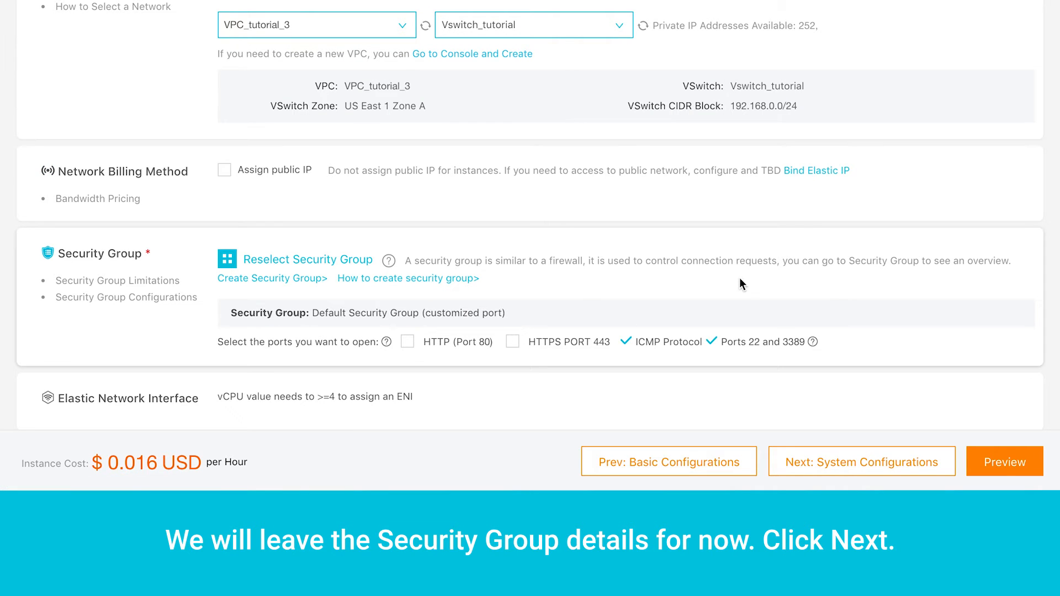
{"action": "left_click", "coordinate": [906, 471]}
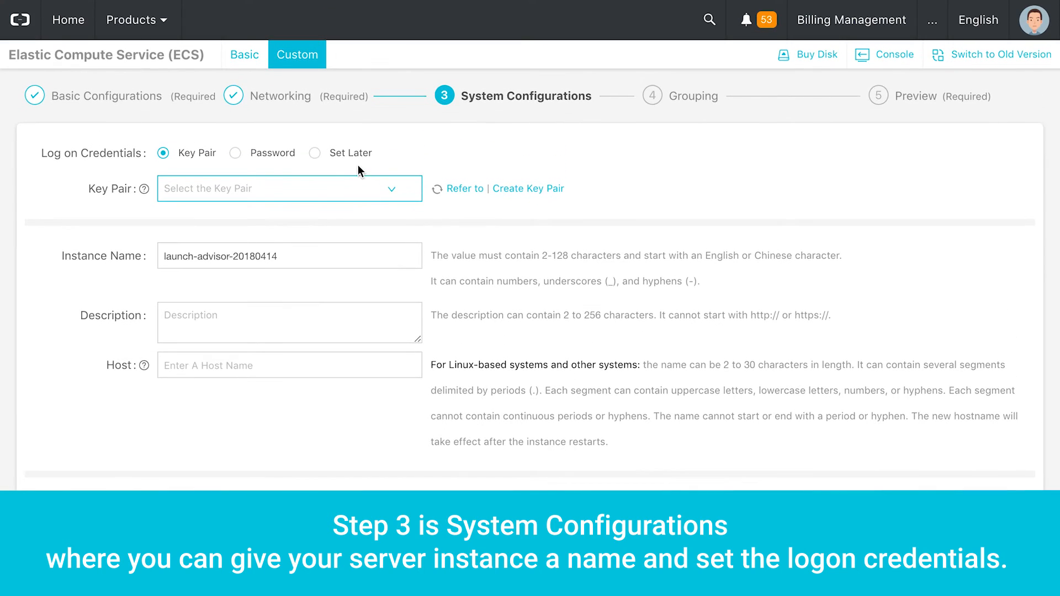
- Set logon credentials to Set Later and continue to grouping
{"action": "left_click", "coordinate": [317, 153]}
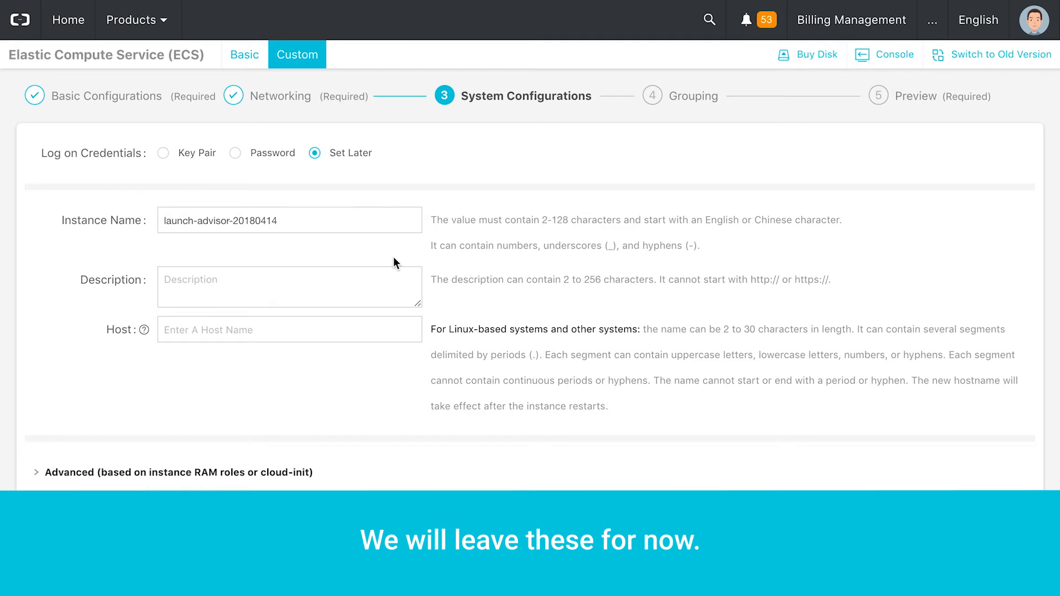
{"action": "scroll", "coordinate": [905, 469], "scroll_direction": "down", "scroll_amount": 4}
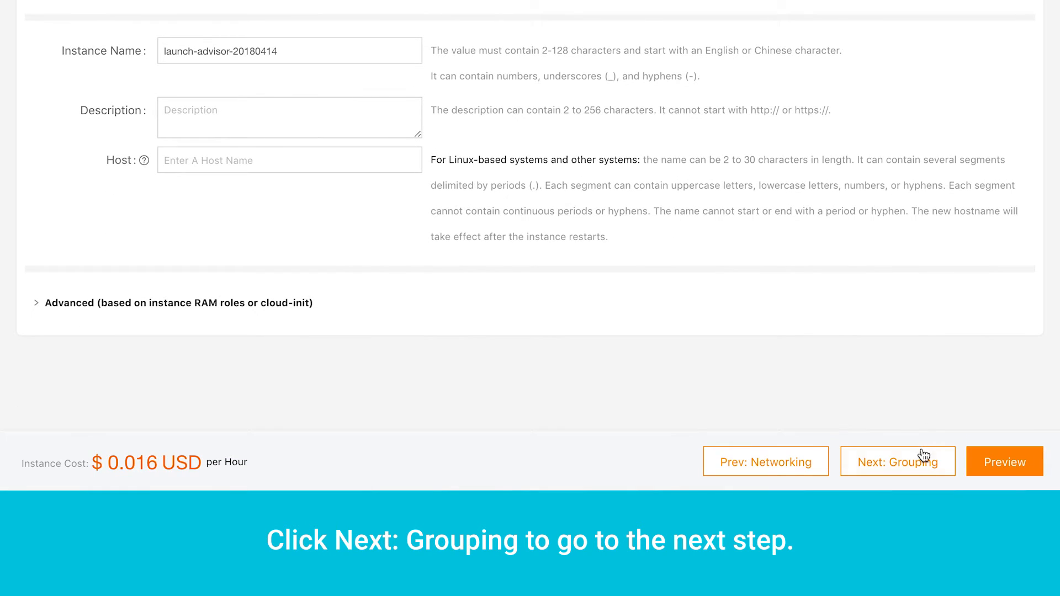
{"action": "left_click", "coordinate": [934, 462]}
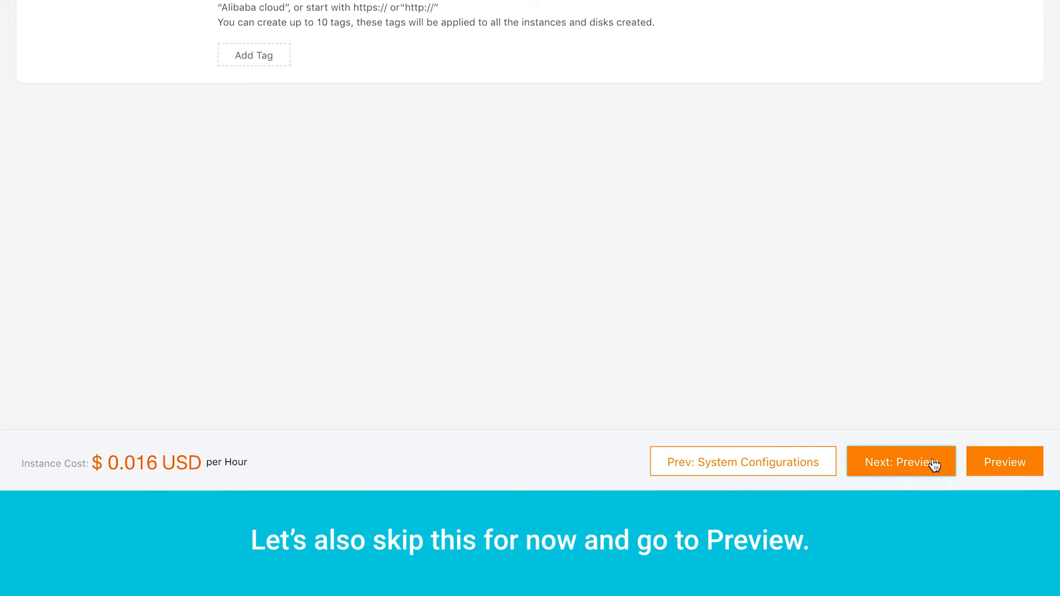
- Accept the ECS terms of service, create the instance, and open the Virginia instance list
{"action": "left_click", "coordinate": [933, 466]}
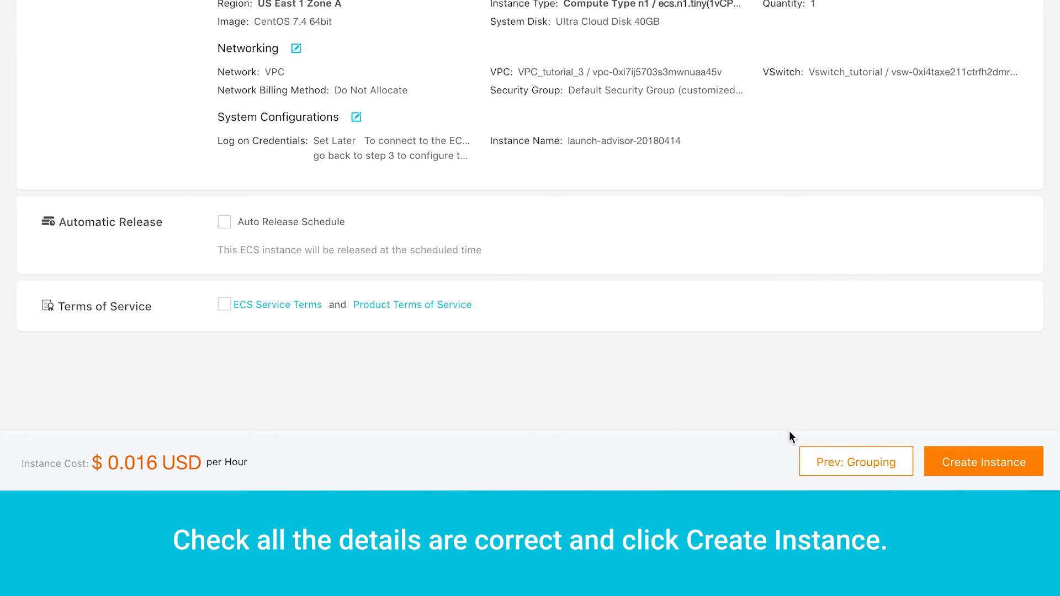
{"action": "left_click", "coordinate": [224, 305]}
{"action": "left_click", "coordinate": [970, 459]}
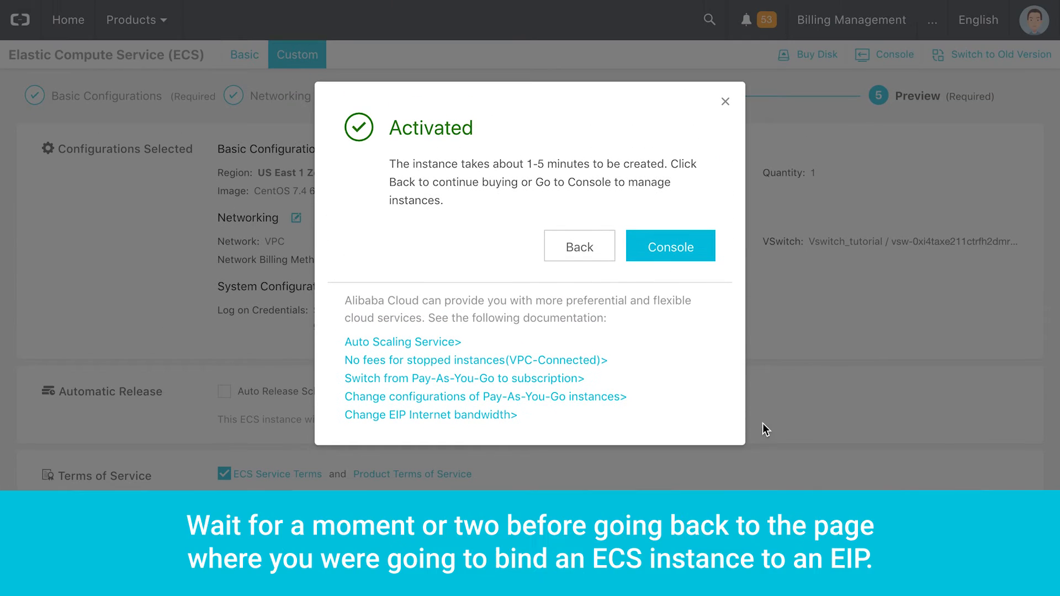
{"action": "left_click", "coordinate": [657, 249]}
{"action": "left_click", "coordinate": [670, 247]}
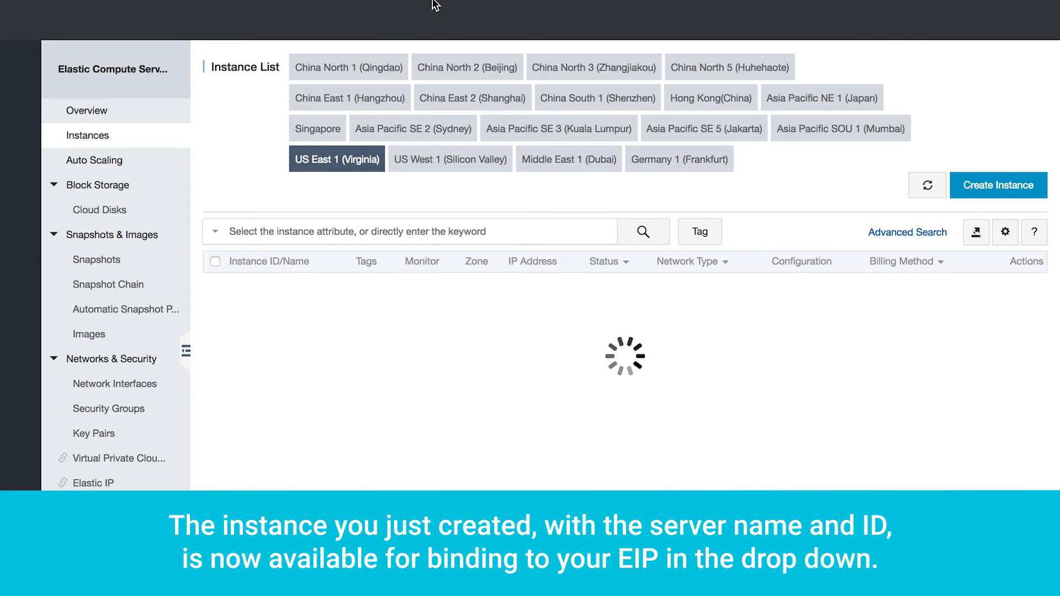
- Bind Elastic IP 47.89.179.148 to the launch-advisor-20180414 instance
{"action": "left_click", "coordinate": [697, 37]}
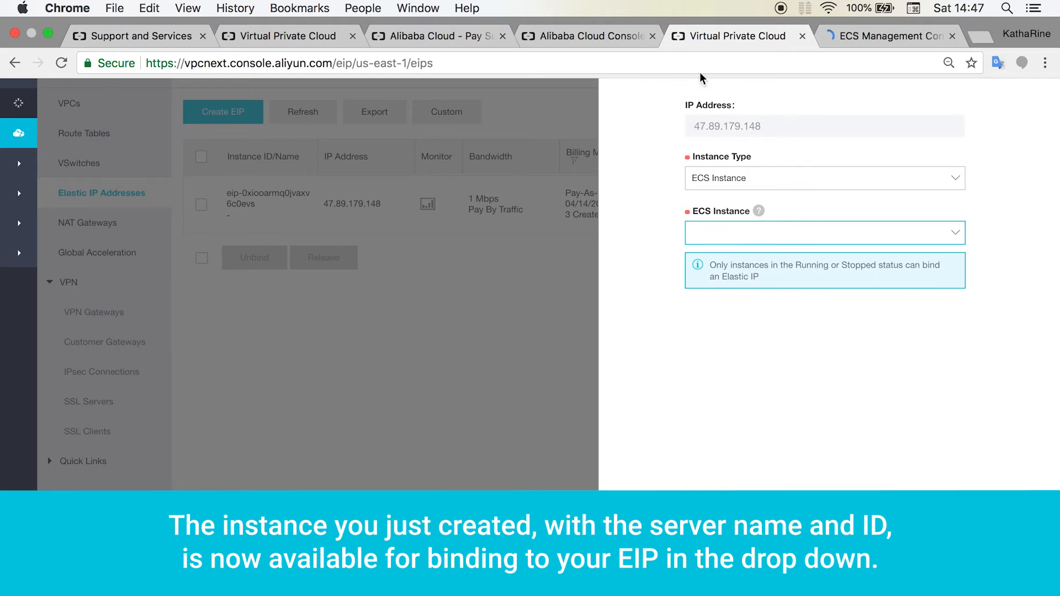
{"action": "left_click", "coordinate": [799, 232]}
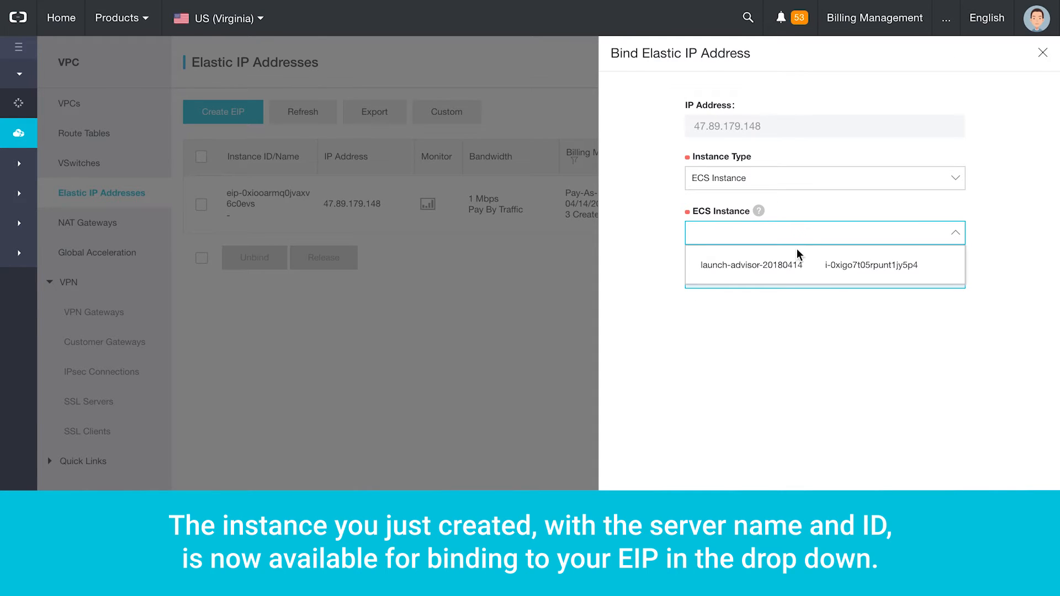
{"action": "left_click", "coordinate": [801, 274]}
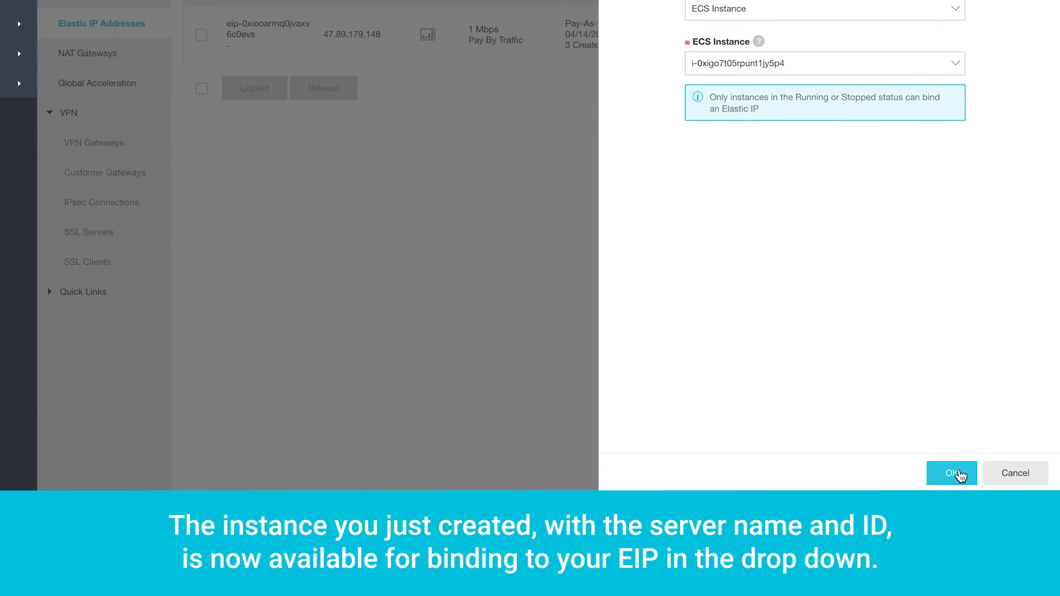
{"action": "left_click", "coordinate": [955, 473]}
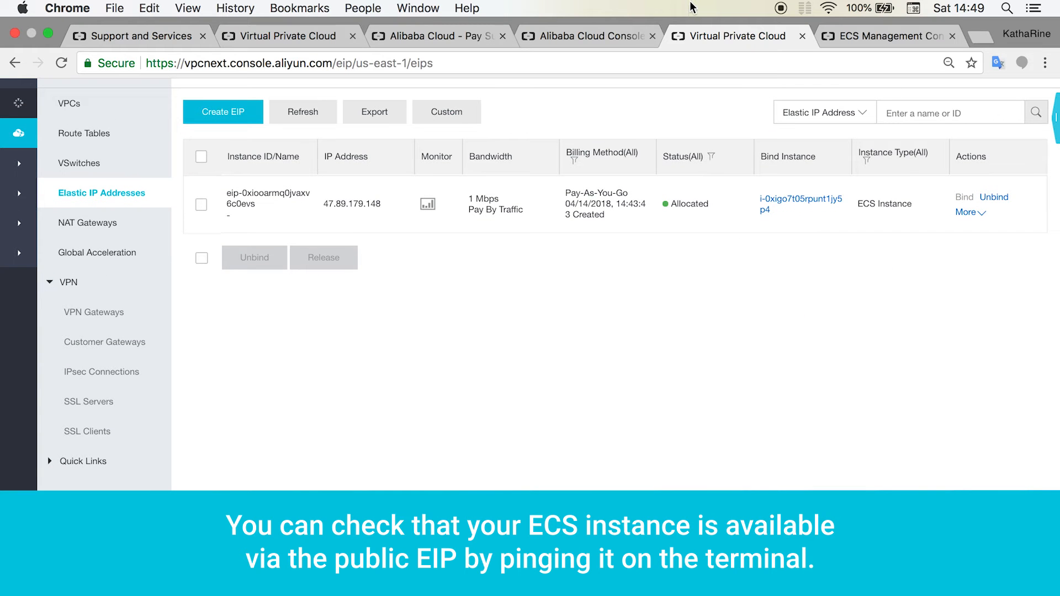
{"action": "left_click", "coordinate": [49, 34]}
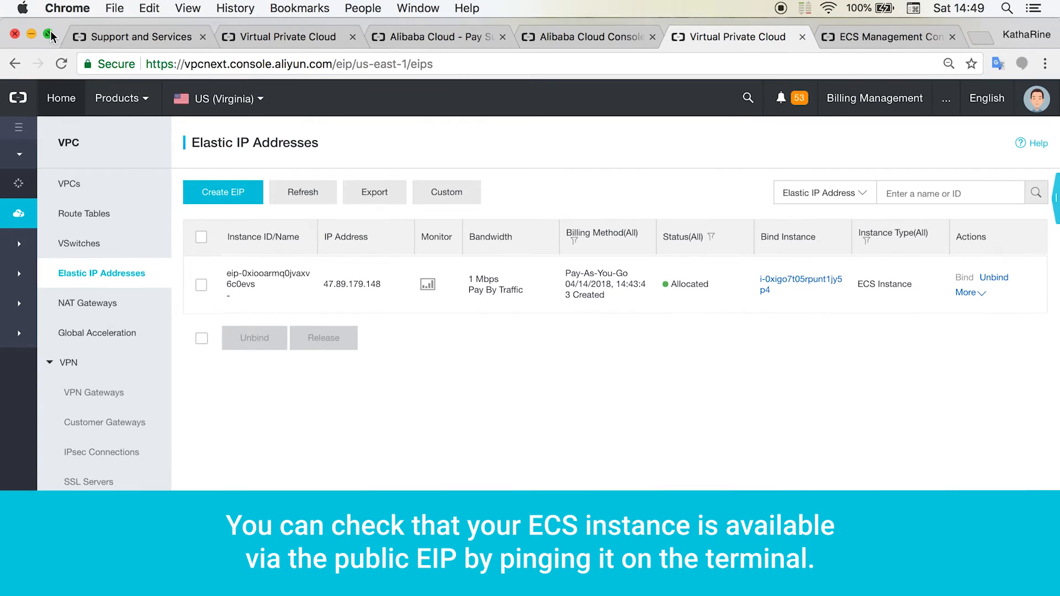
- Ping 47.89.179.148 in Terminal until 6 of 6 packets return, then go back to the browser
{"action": "left_click", "coordinate": [961, 578]}
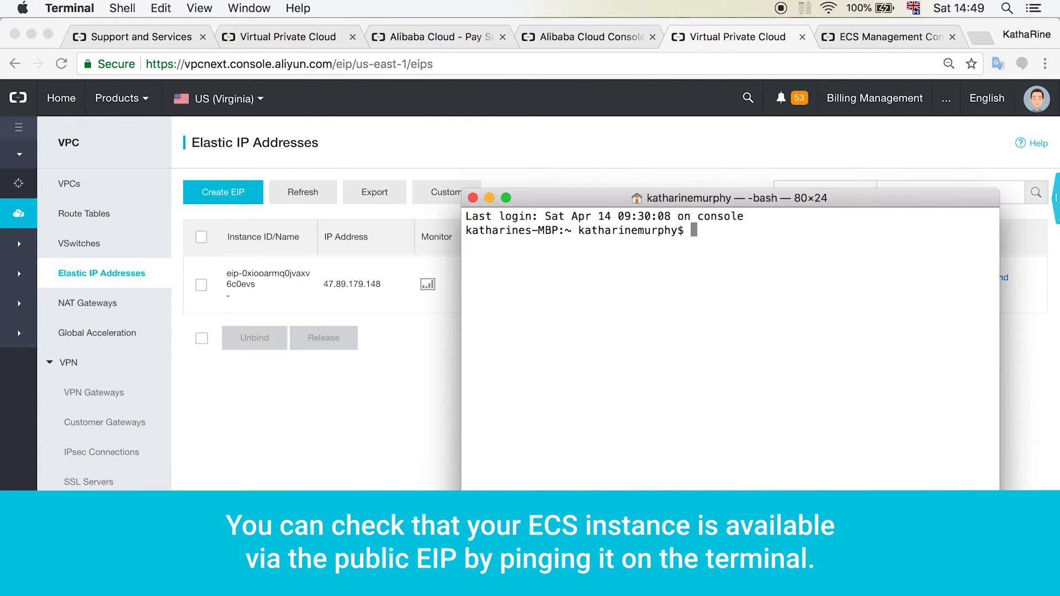
{"action": "type", "text": "ping"}
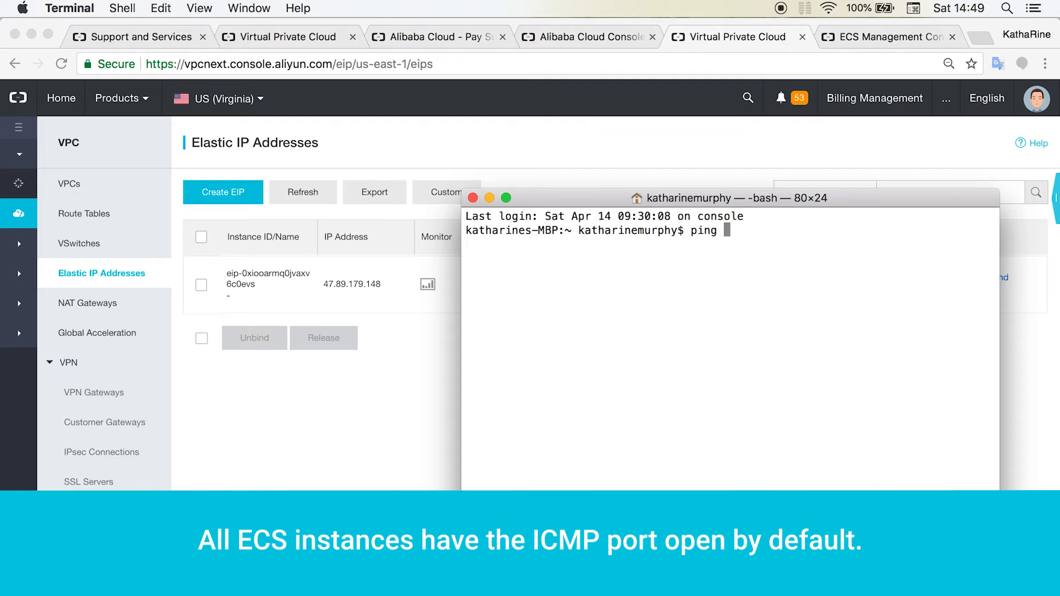
{"action": "right_click", "coordinate": [732, 231]}
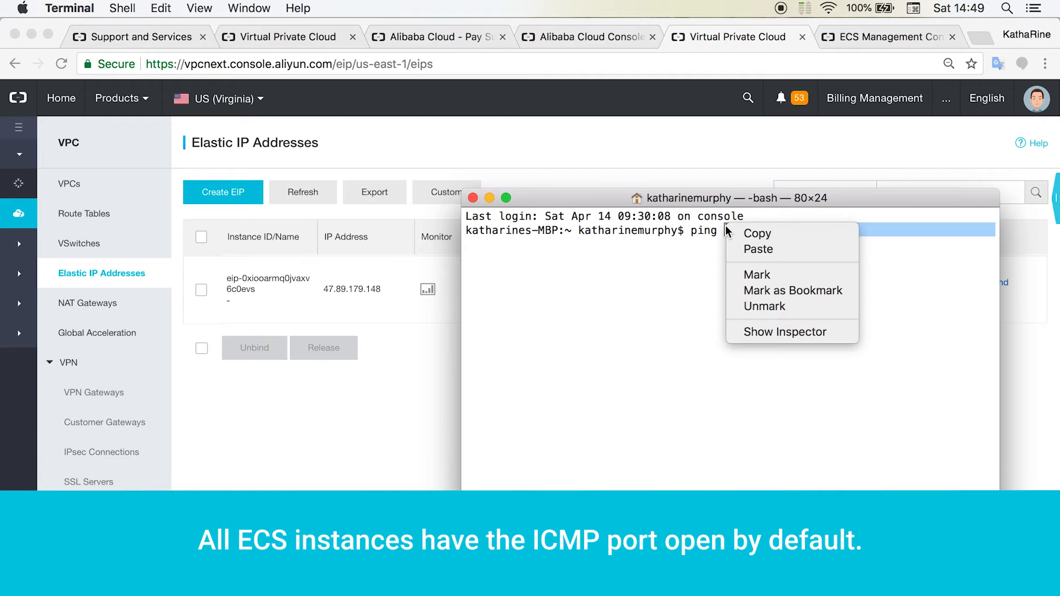
{"action": "left_click", "coordinate": [751, 248]}
{"action": "key", "text": "Return"}
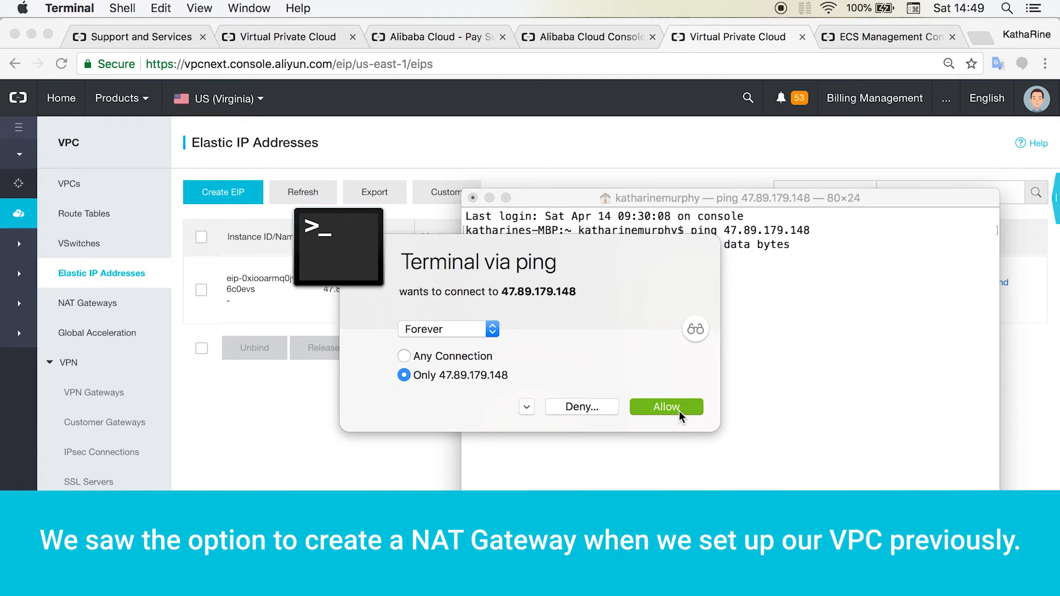
{"action": "left_click", "coordinate": [676, 408]}
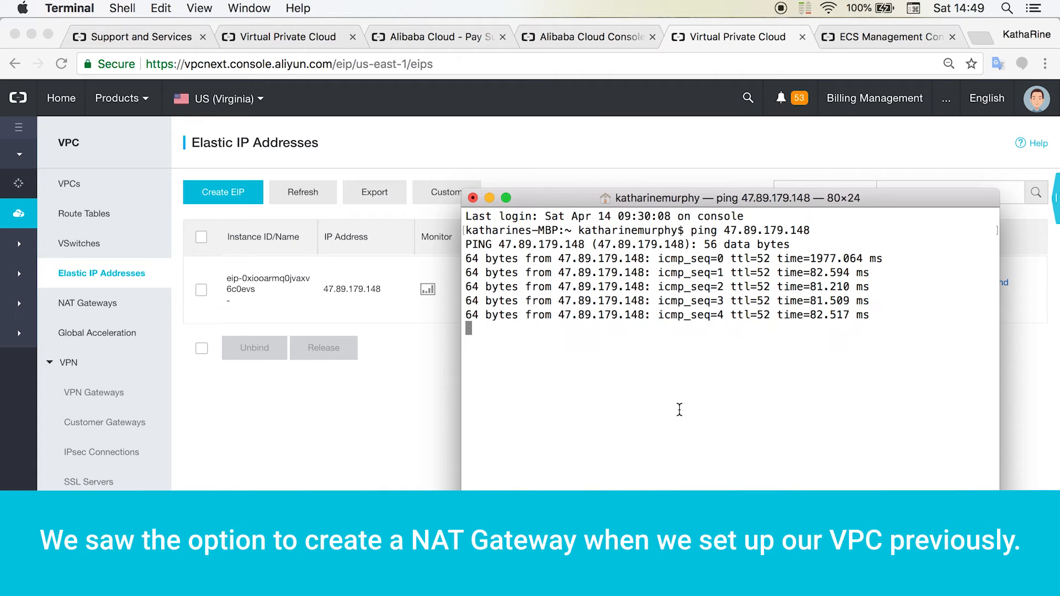
{"action": "key", "text": "ctrl+c"}
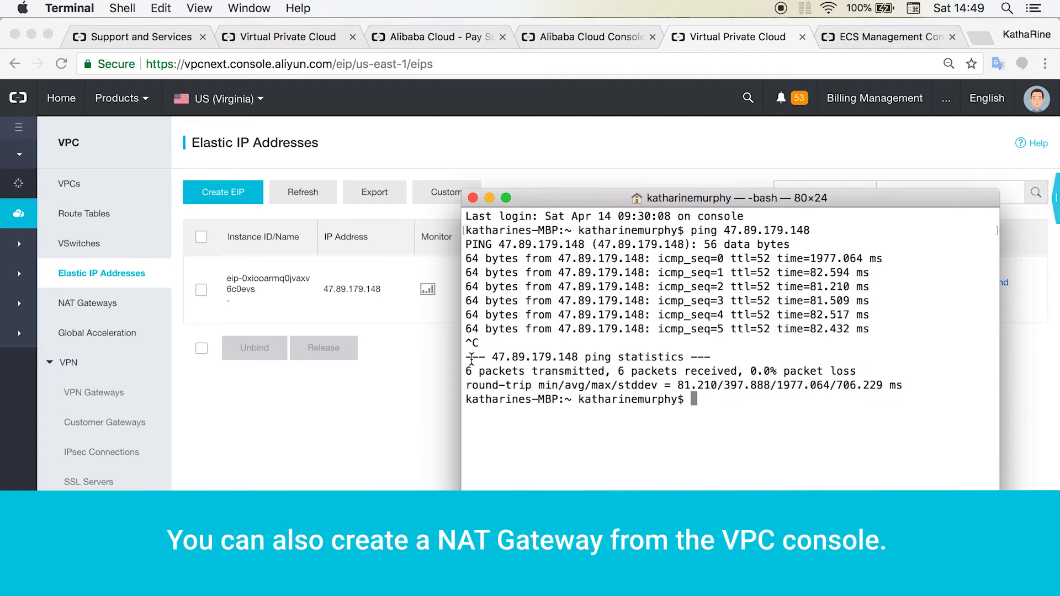
{"action": "left_click", "coordinate": [356, 369]}
{"action": "left_click", "coordinate": [48, 37]}
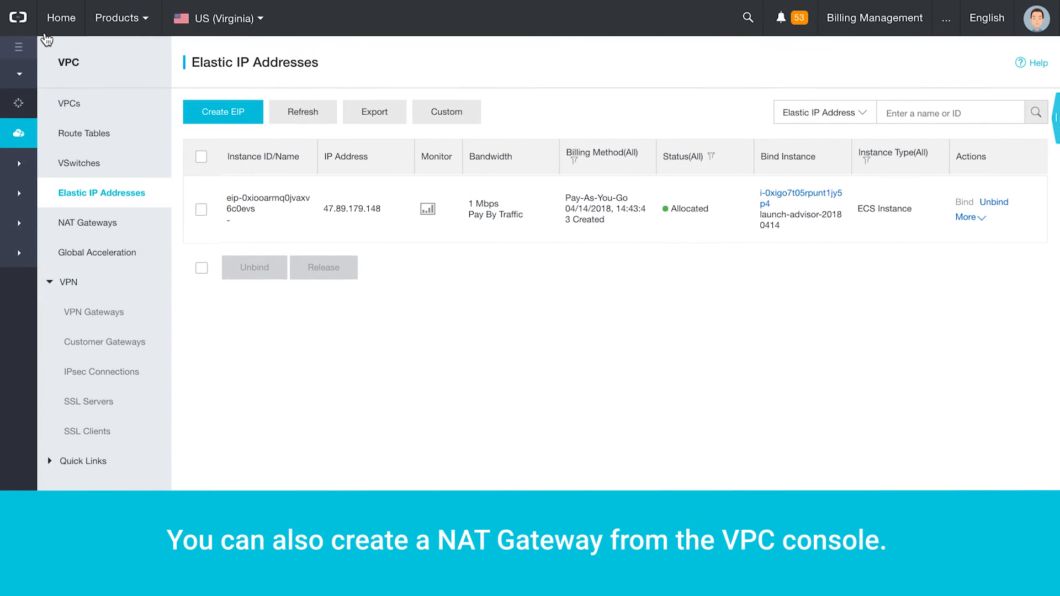
- Order and activate a Small pay-as-you-go NAT Gateway for VPC_tutorial_3, then return to the console
{"action": "left_click", "coordinate": [69, 104]}
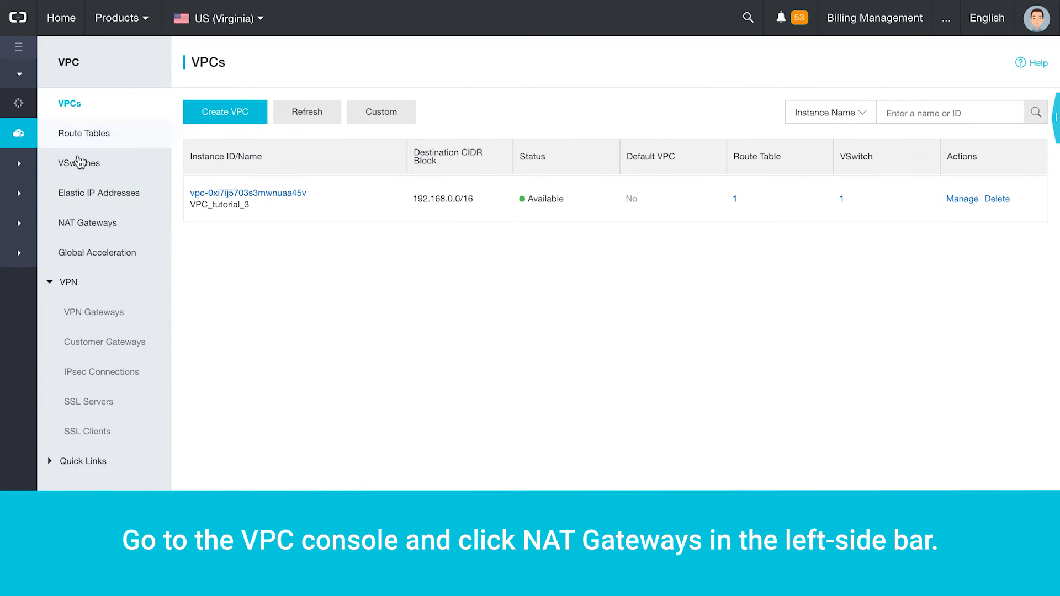
{"action": "left_click", "coordinate": [105, 224]}
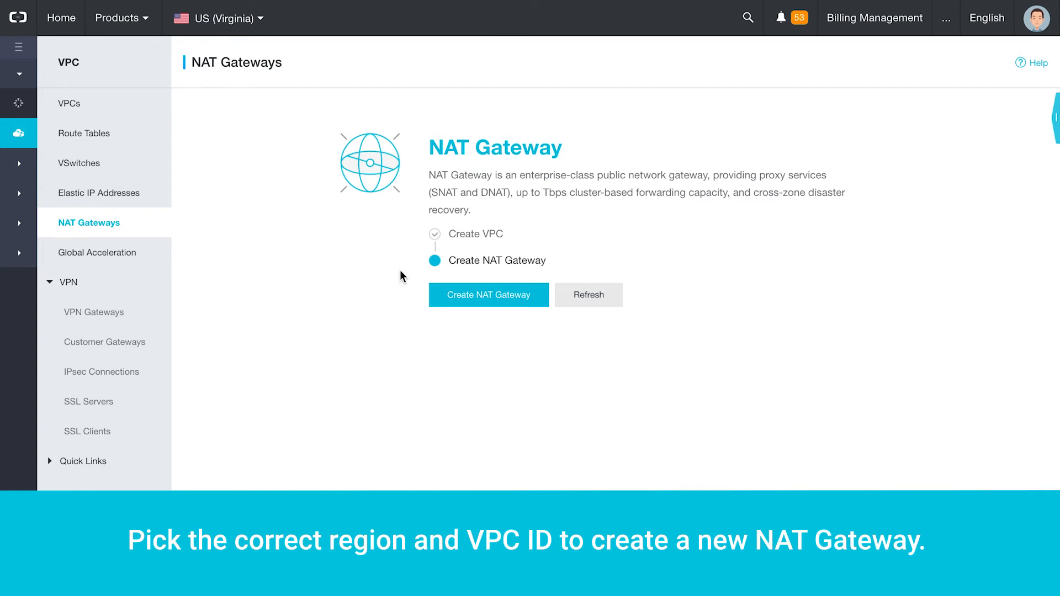
{"action": "left_click", "coordinate": [445, 294]}
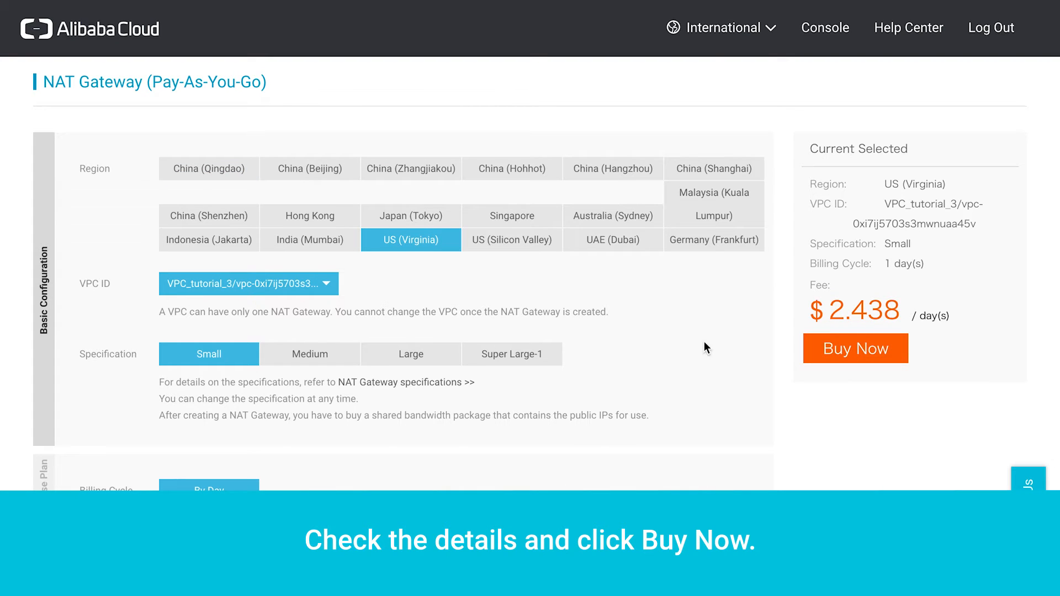
{"action": "left_click", "coordinate": [823, 349]}
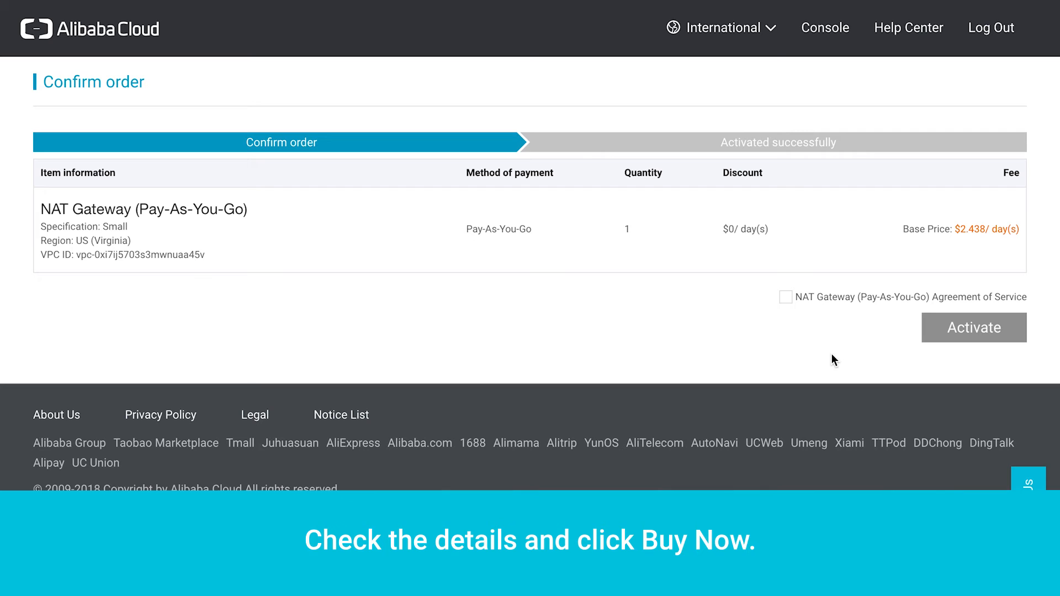
{"action": "left_click", "coordinate": [787, 298]}
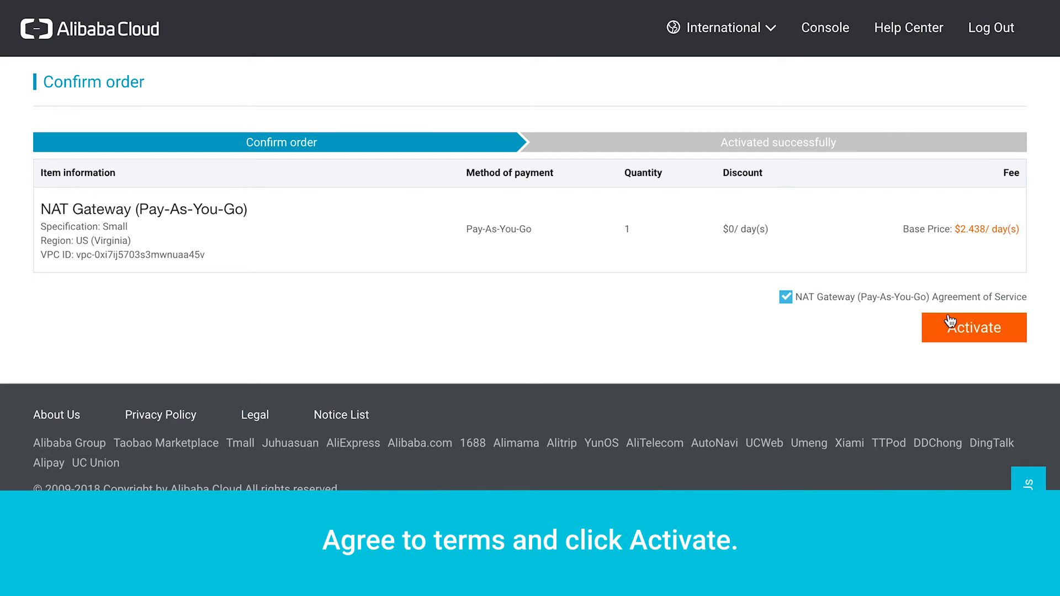
{"action": "left_click", "coordinate": [973, 330]}
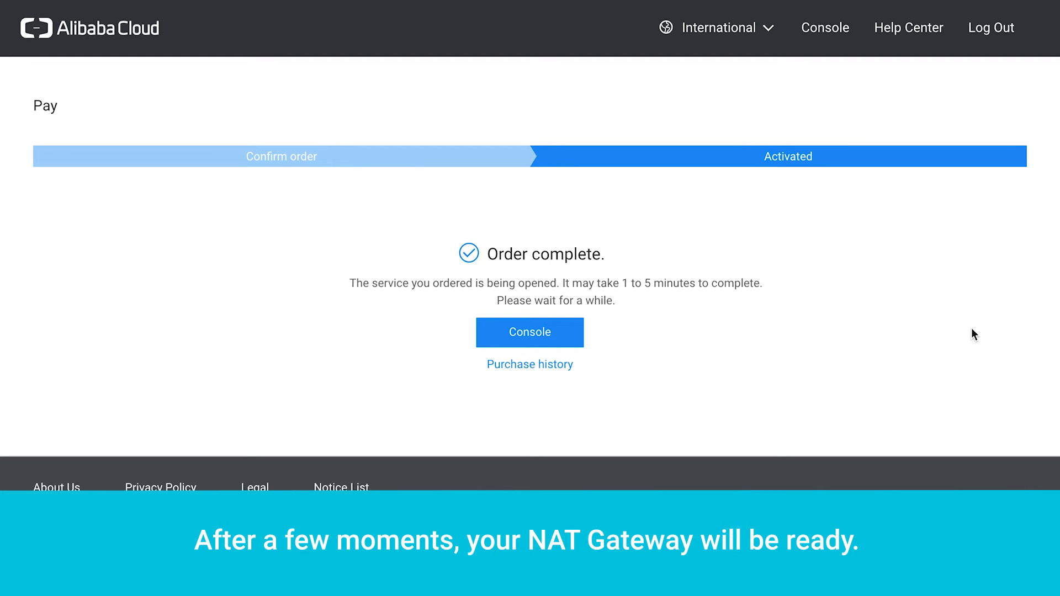
{"action": "left_click", "coordinate": [530, 336]}
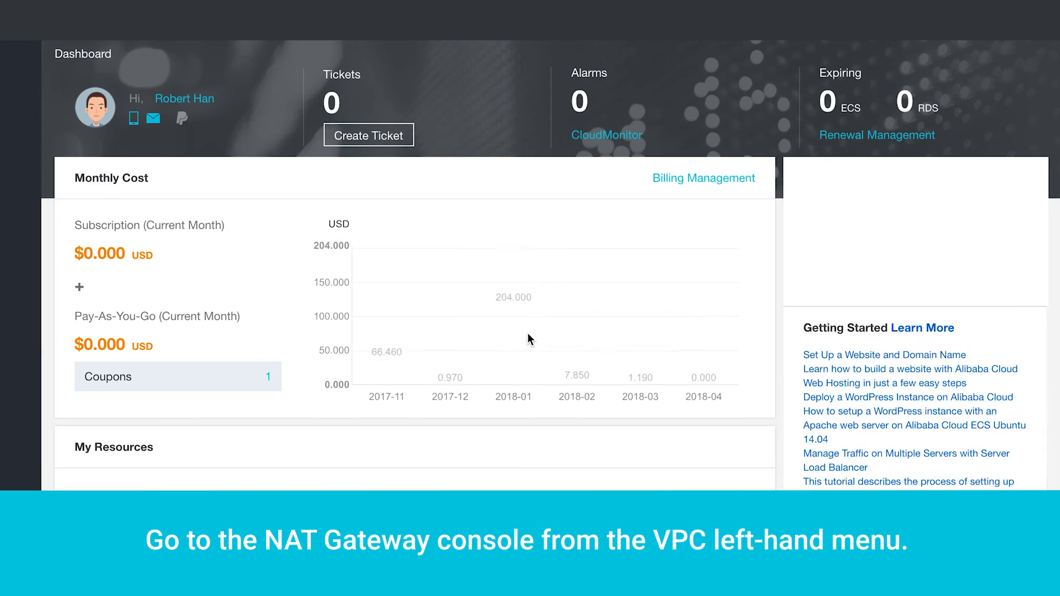
{"action": "left_click", "coordinate": [119, 18]}
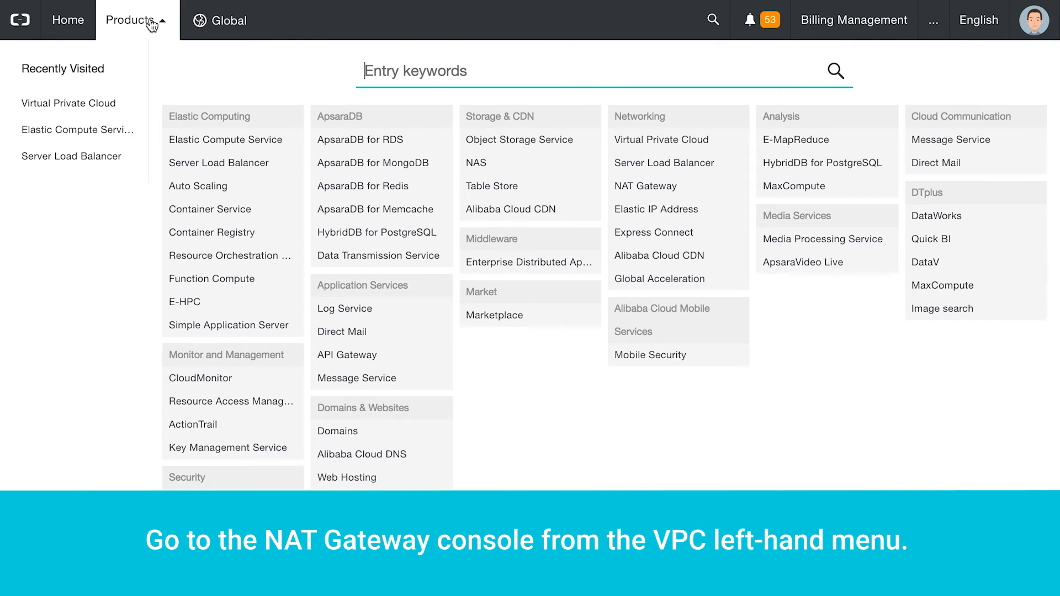
- Open the new NAT gateway's empty DNAT table from the Virtual Private Cloud NAT Gateways list
{"action": "left_click", "coordinate": [635, 144]}
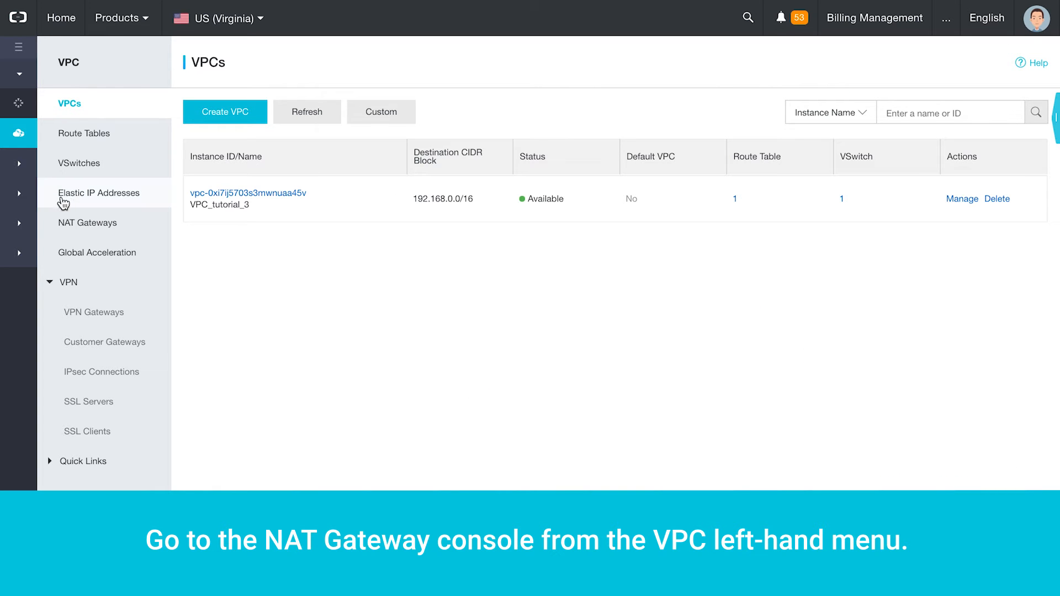
{"action": "left_click", "coordinate": [91, 222]}
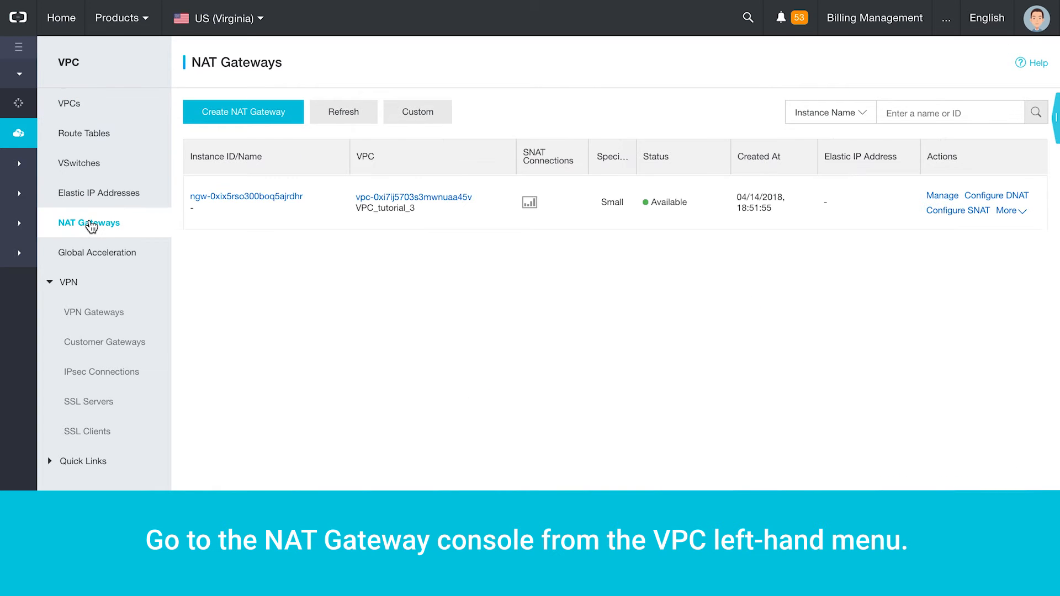
{"action": "left_click", "coordinate": [203, 197]}
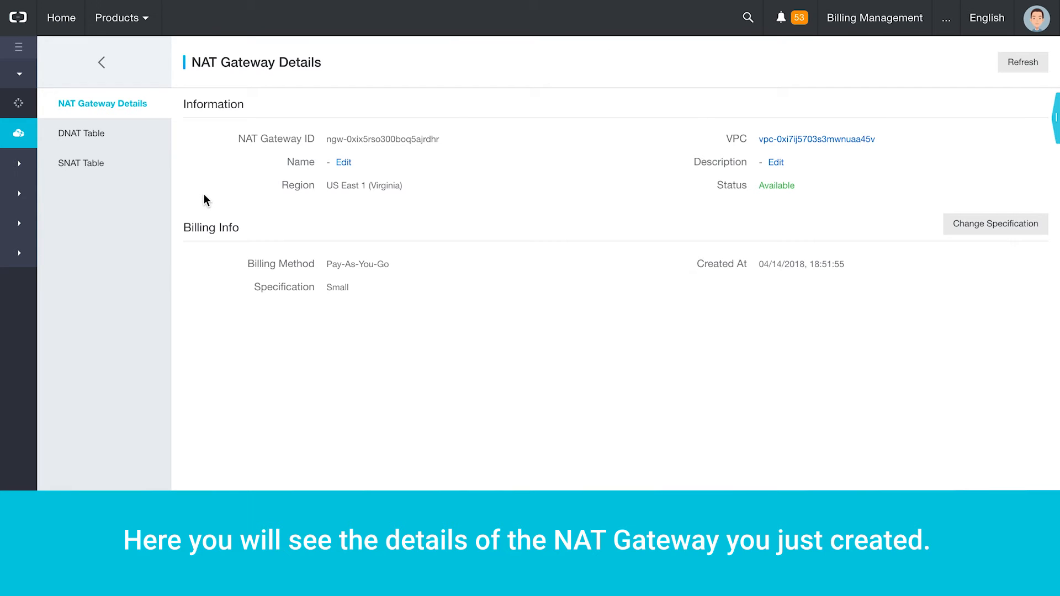
{"action": "left_click", "coordinate": [99, 143]}
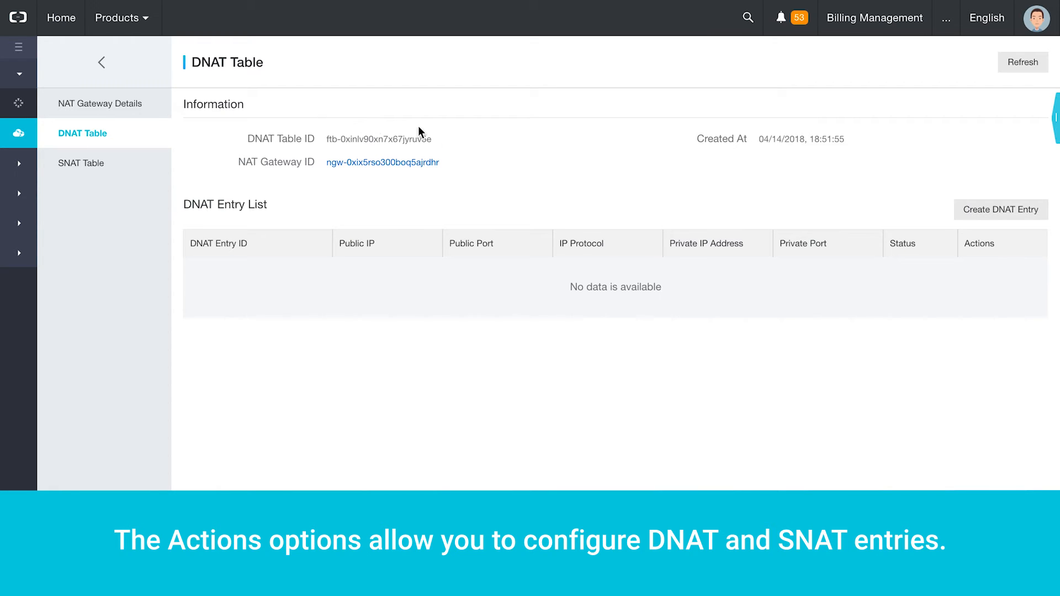
{"action": "left_click", "coordinate": [973, 217]}
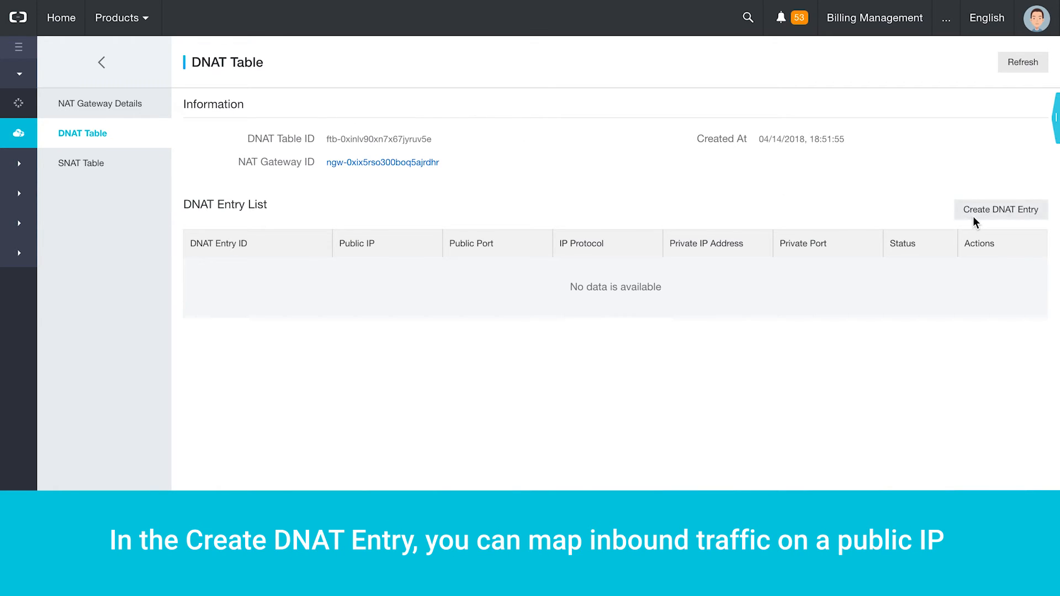
{"action": "left_click", "coordinate": [917, 176]}
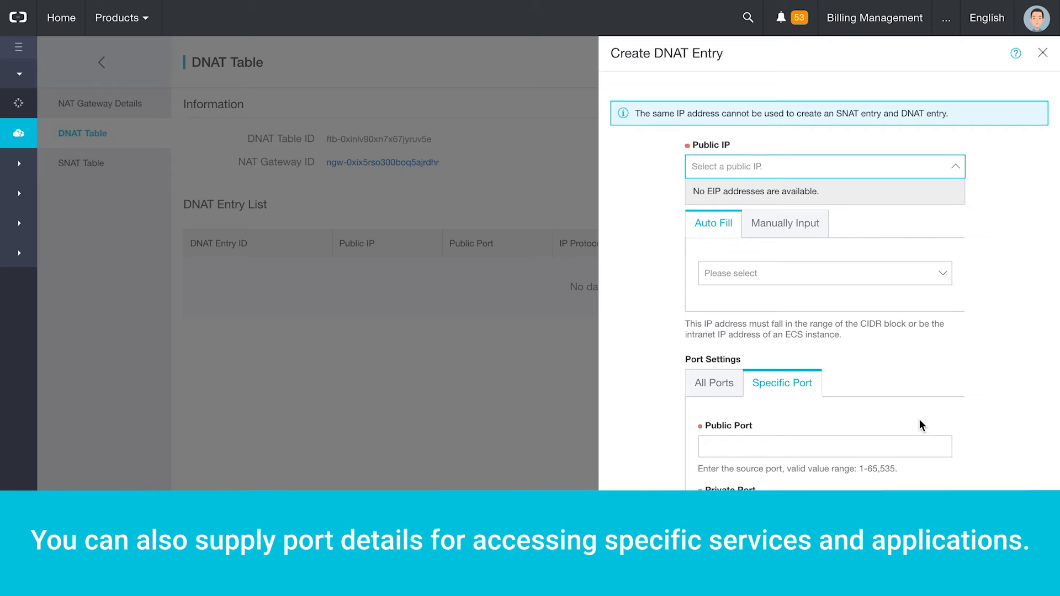
{"action": "scroll", "coordinate": [954, 307], "scroll_direction": "down", "scroll_amount": 3}
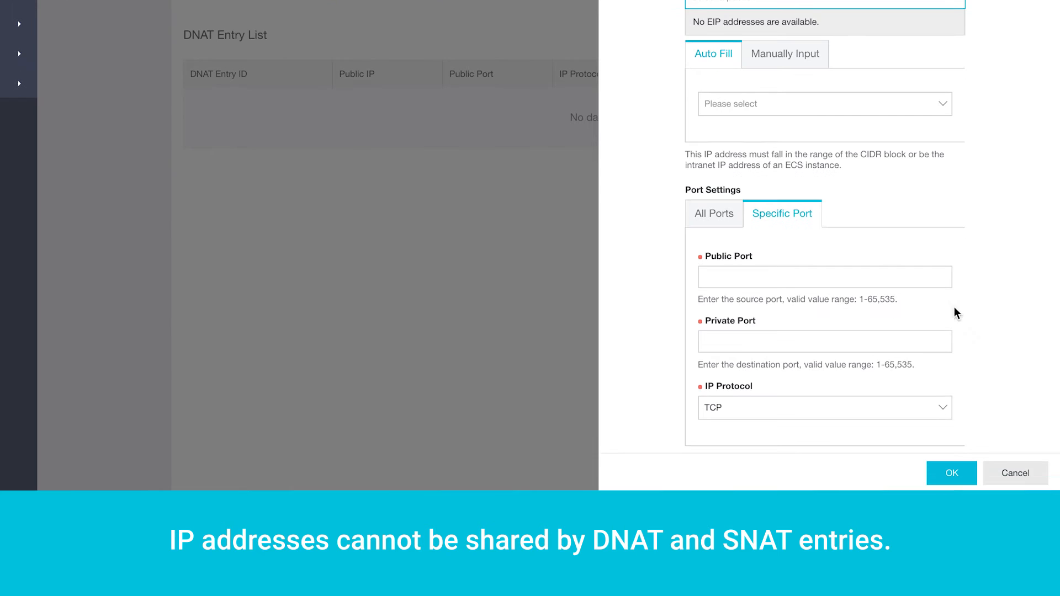
{"action": "left_click", "coordinate": [1015, 473]}
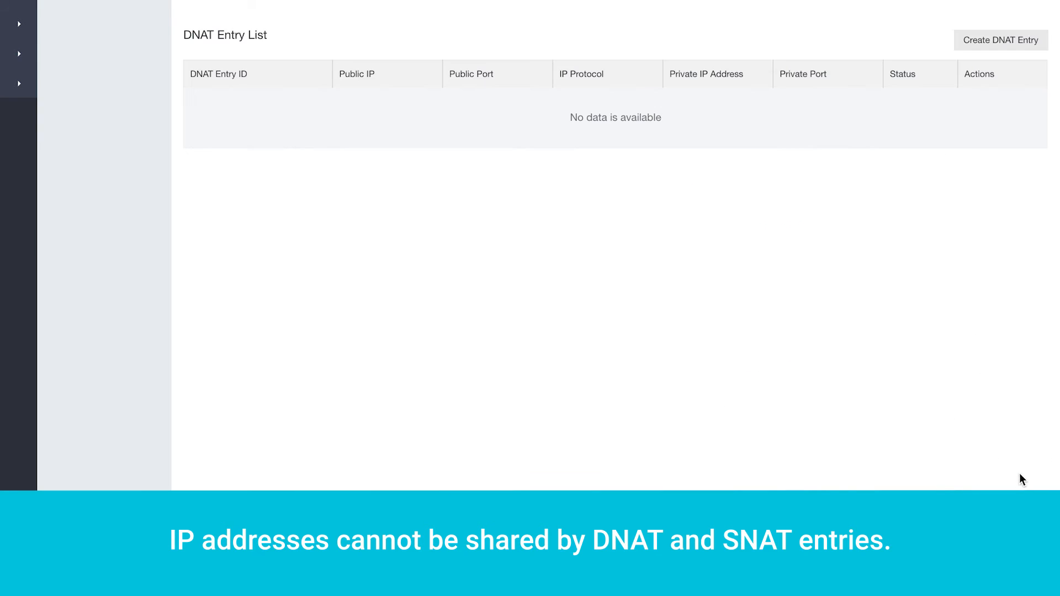
- Start an SNAT entry for Vswitch_tutorial, check the available public IPs, then cancel it
{"action": "left_click", "coordinate": [112, 174]}
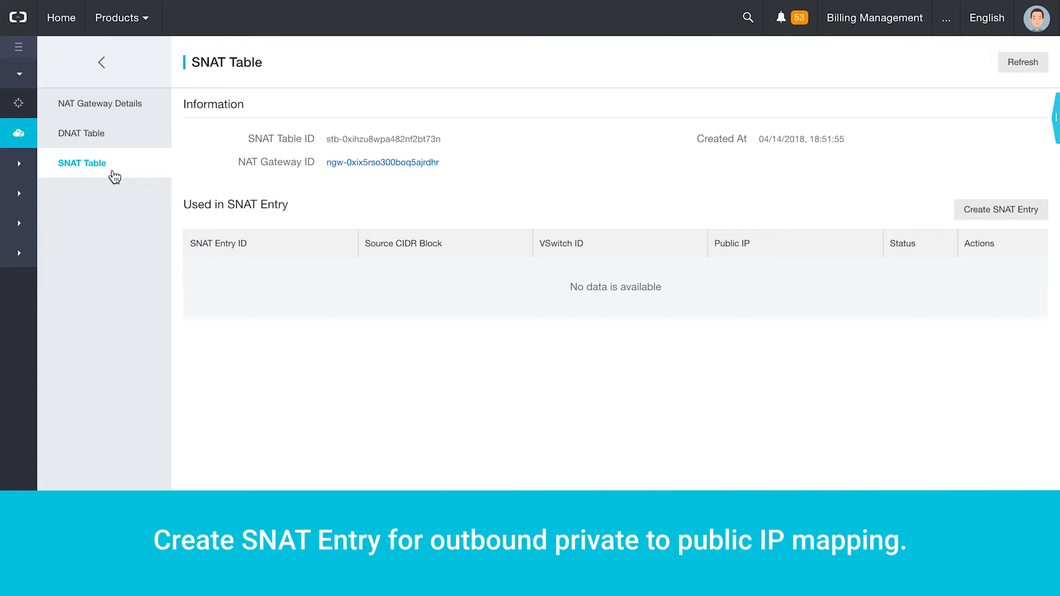
{"action": "left_click", "coordinate": [971, 213]}
{"action": "left_click", "coordinate": [912, 176]}
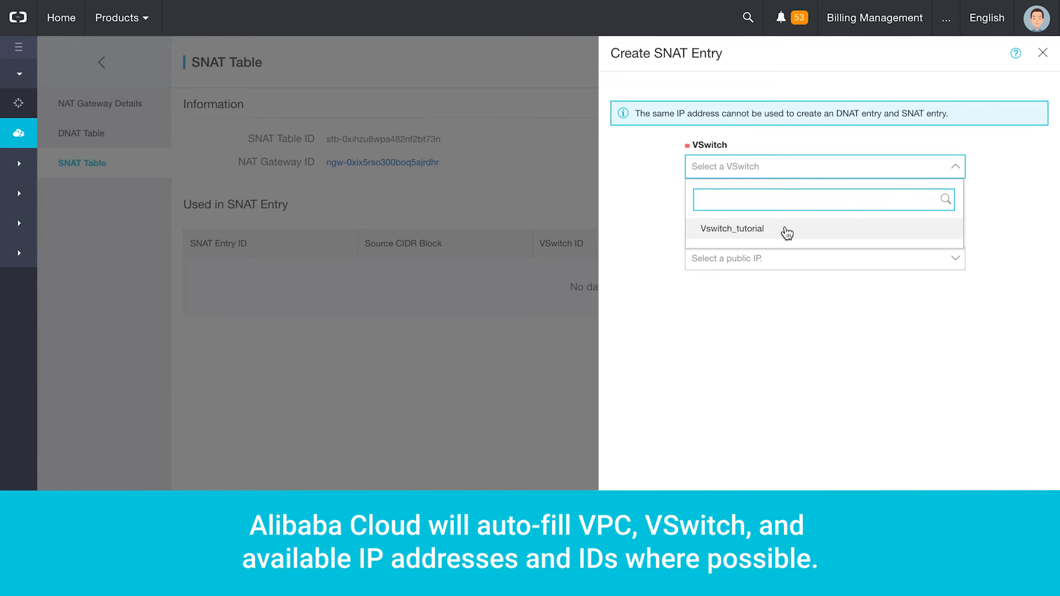
{"action": "left_click", "coordinate": [785, 229]}
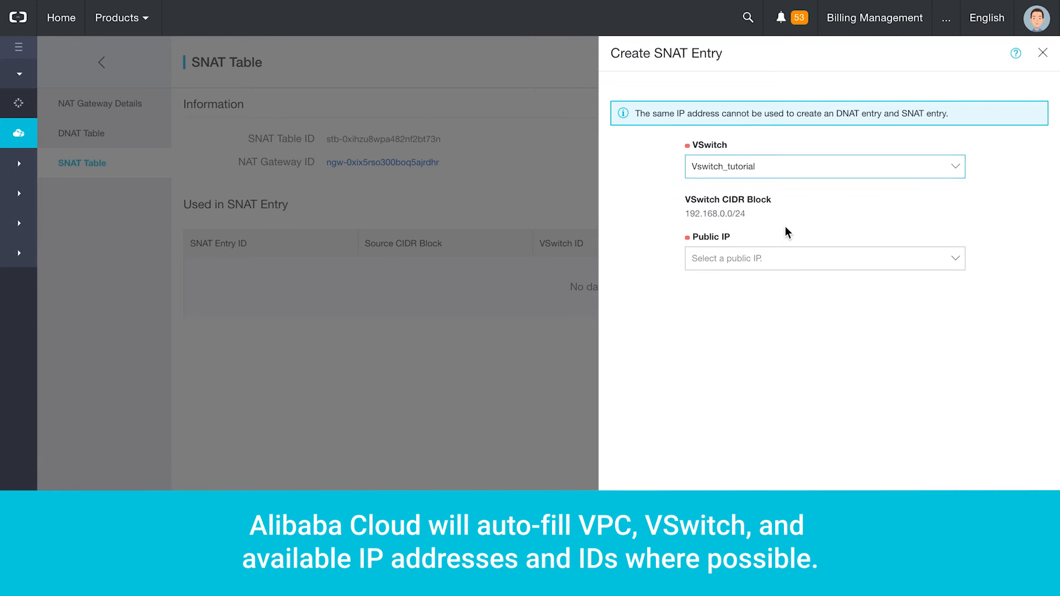
{"action": "left_click", "coordinate": [806, 263]}
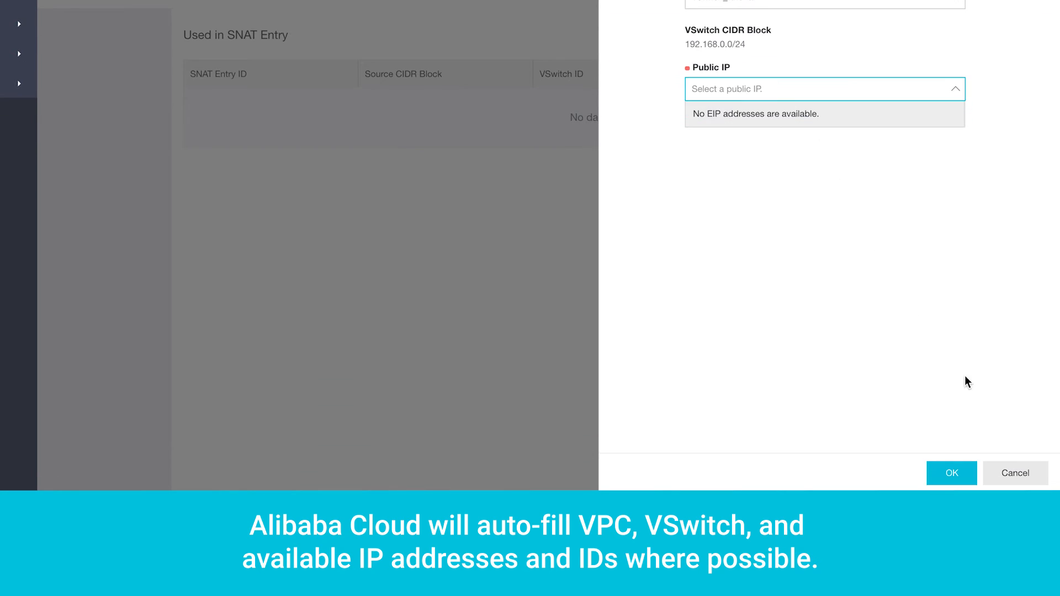
{"action": "left_click", "coordinate": [1015, 473]}
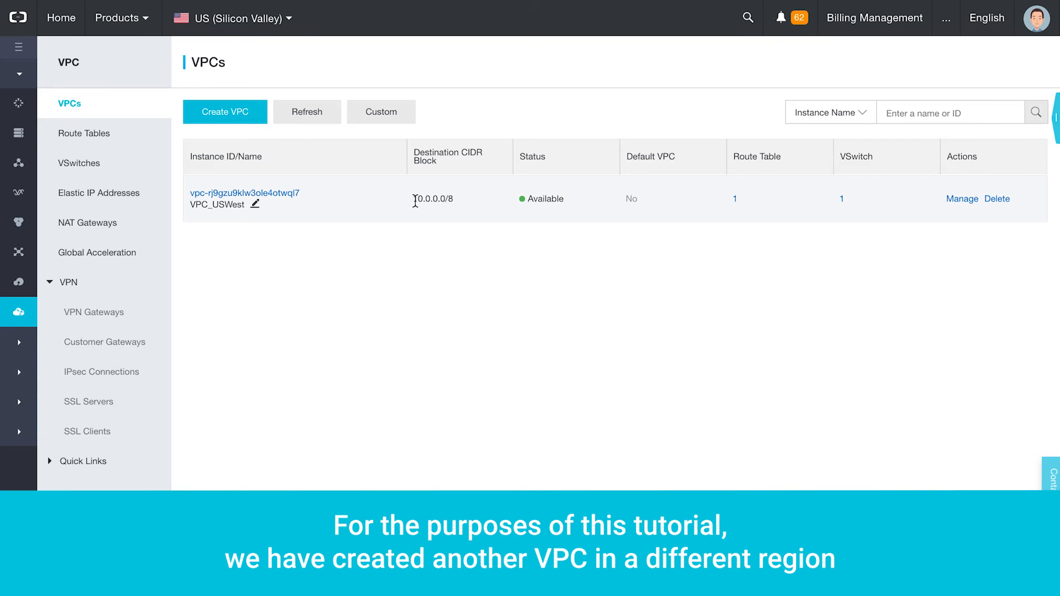
- Compare VPC_USWest's 10.0.0.0/8 block with VPC_USEast's 192.168.0.0/16 in US (Virginia)
{"action": "left_click_drag", "start_coordinate": [415, 201], "coordinate": [452, 201]}
{"action": "mouse_move", "coordinate": [244, 27]}
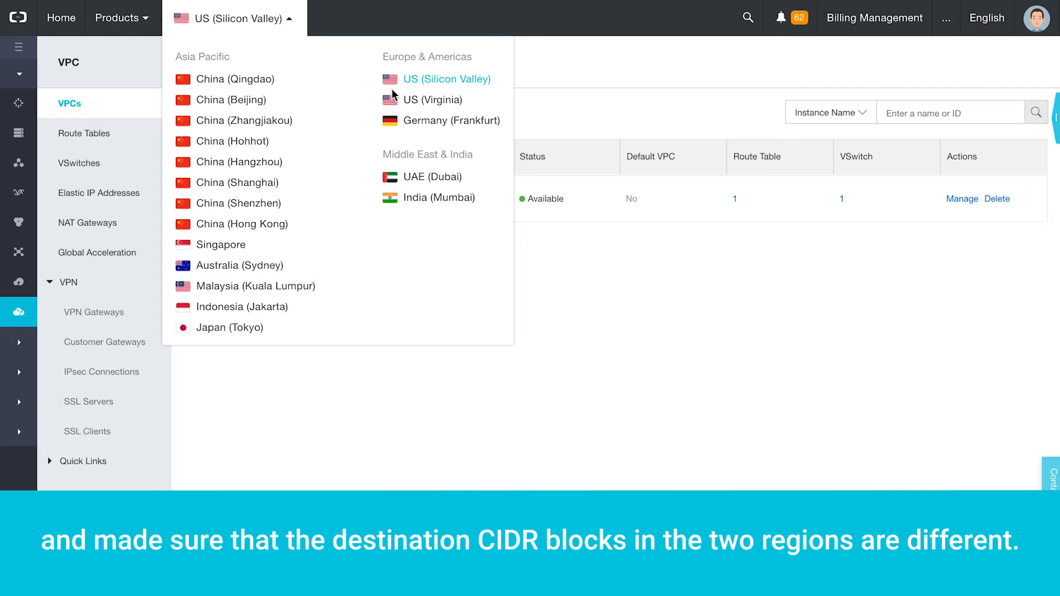
{"action": "left_click", "coordinate": [419, 100]}
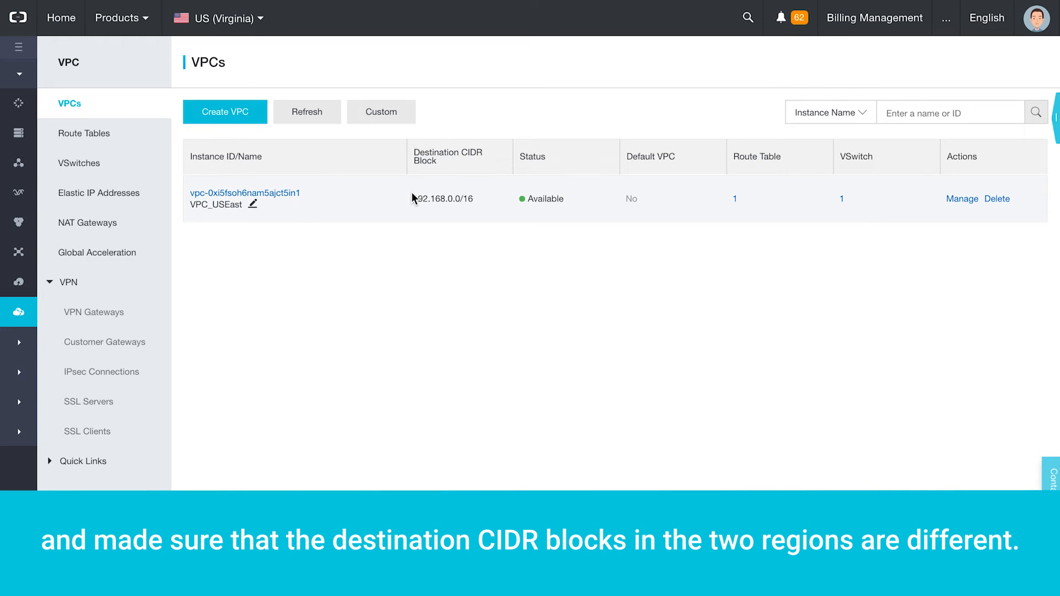
{"action": "left_click_drag", "start_coordinate": [414, 197], "coordinate": [473, 204]}
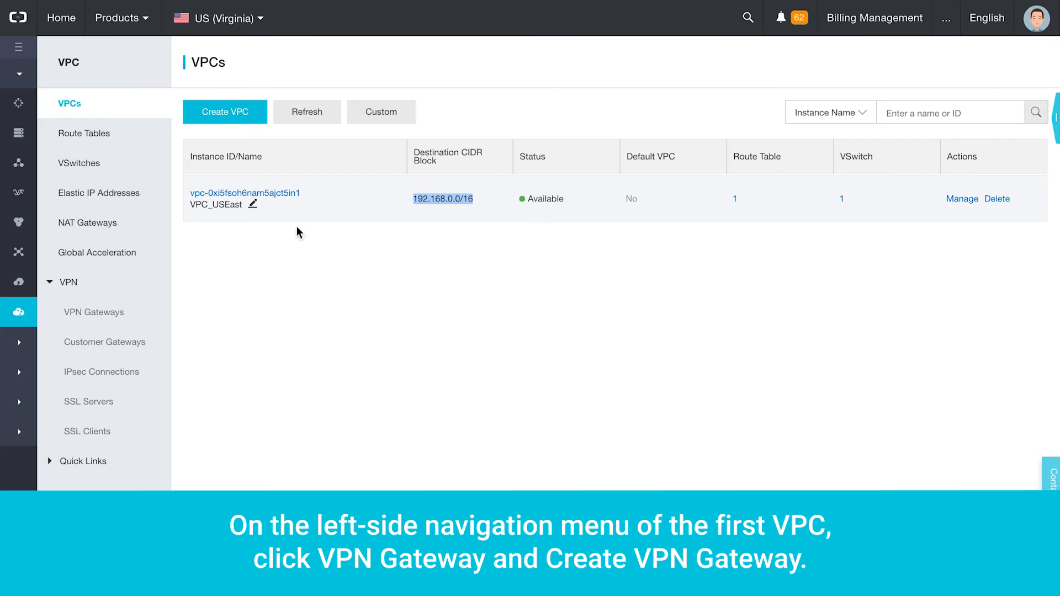
- Order and activate a VPN gateway named VPN_USEast in US (Virginia)
{"action": "left_click", "coordinate": [106, 317]}
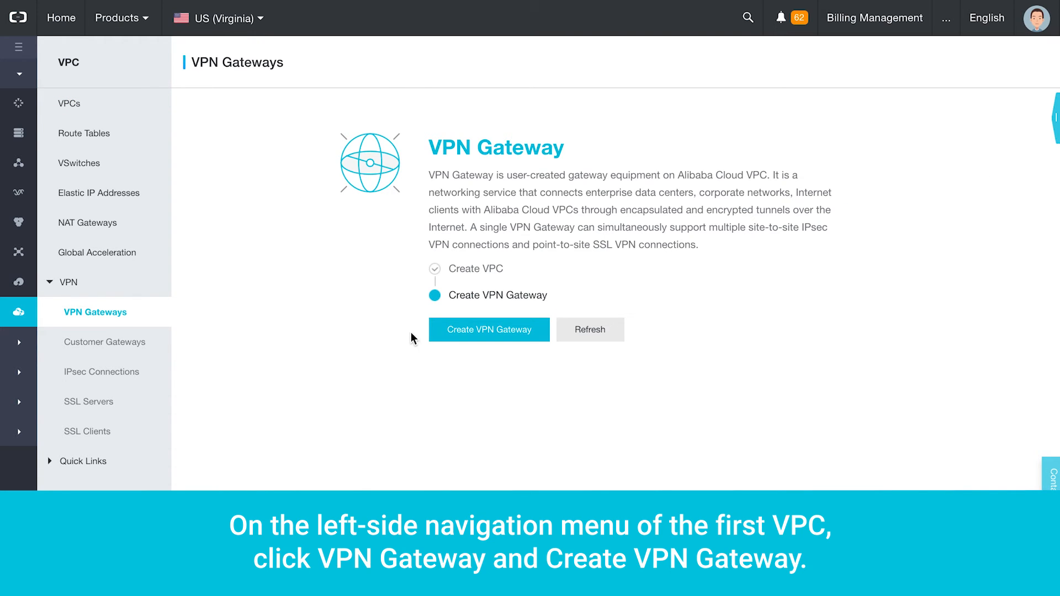
{"action": "left_click", "coordinate": [452, 329]}
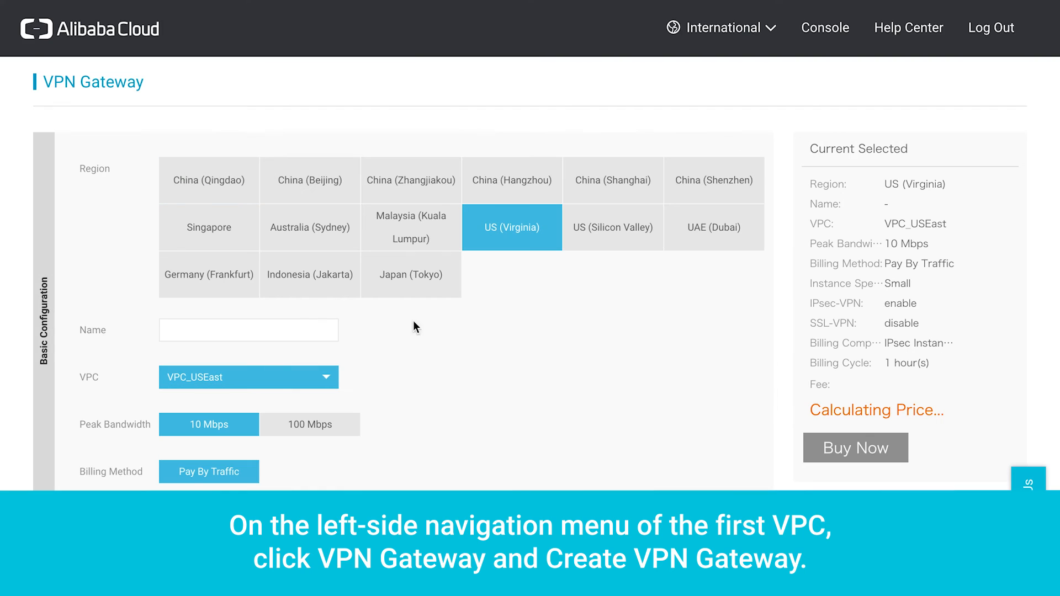
{"action": "left_click", "coordinate": [305, 329]}
{"action": "type", "text": "VPN_USEast"}
{"action": "scroll", "coordinate": [386, 395], "scroll_direction": "down", "scroll_amount": 1}
{"action": "scroll", "coordinate": [385, 389], "scroll_direction": "down", "scroll_amount": 1}
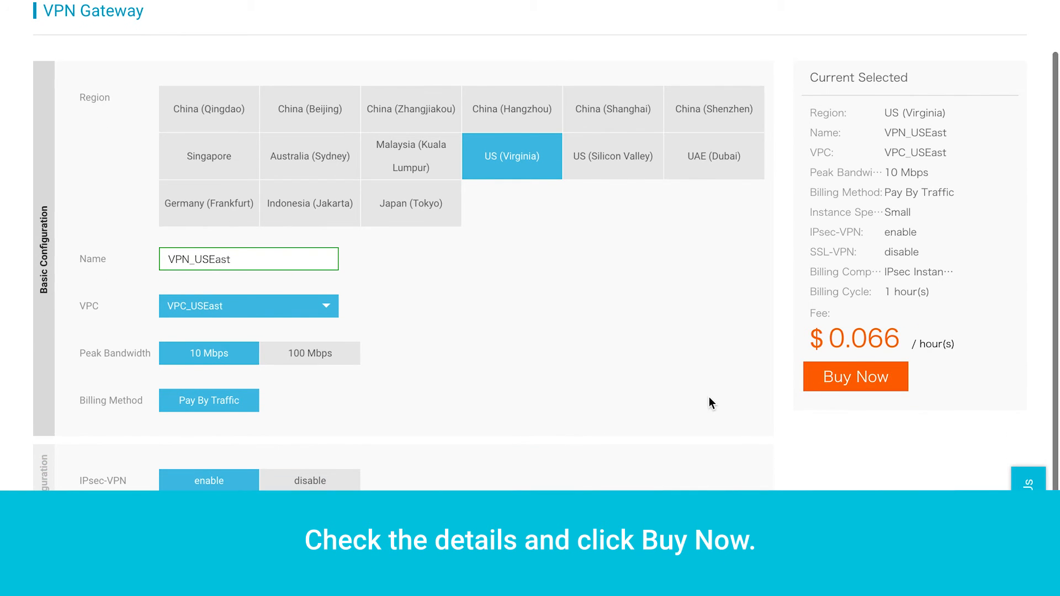
{"action": "left_click", "coordinate": [845, 382]}
{"action": "left_click", "coordinate": [860, 383]}
{"action": "left_click", "coordinate": [961, 421]}
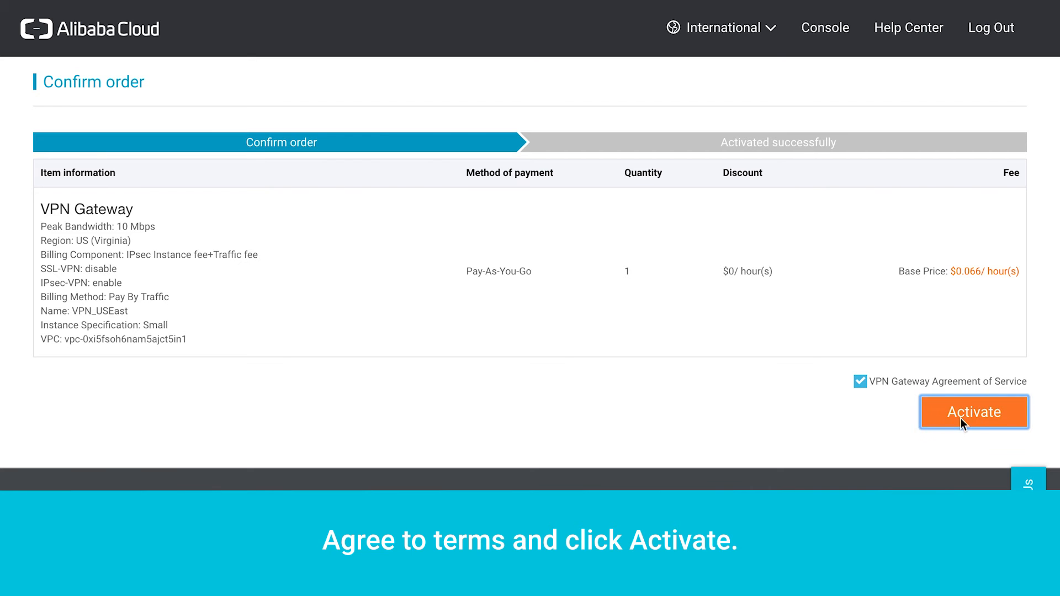
- Reload the VPN Gateways list and note VPN_USEast's public IP 47.90.241.54
{"action": "left_click", "coordinate": [591, 341]}
{"action": "left_click", "coordinate": [191, 34]}
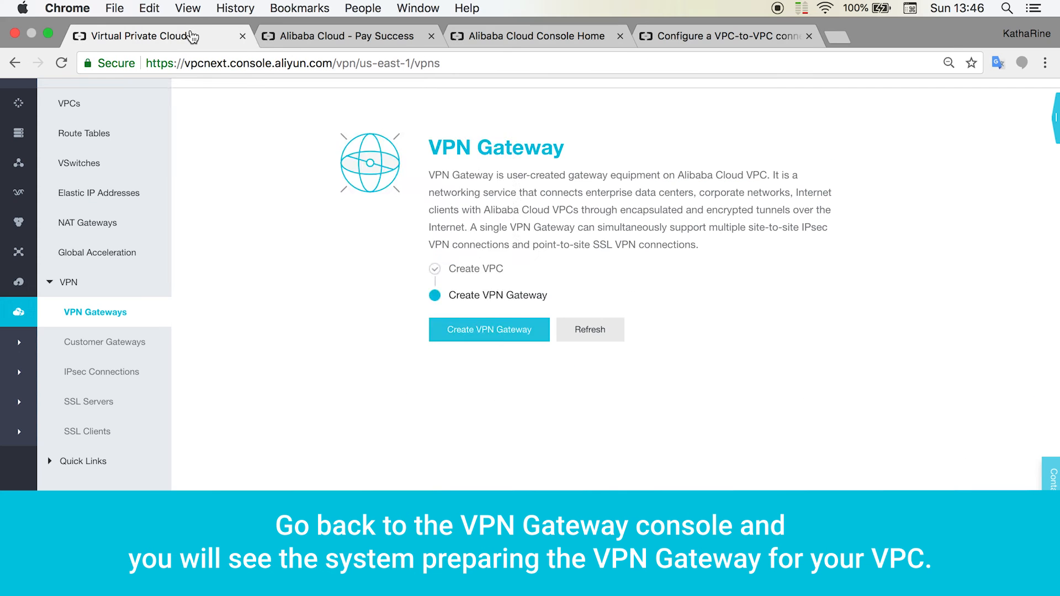
{"action": "left_click", "coordinate": [102, 316]}
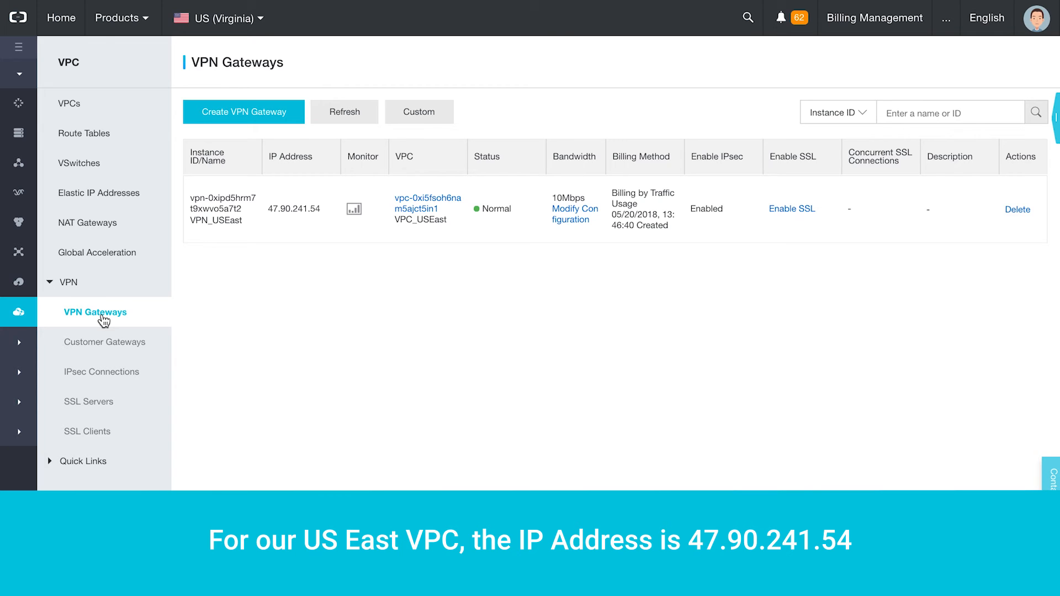
{"action": "left_click_drag", "start_coordinate": [268, 210], "coordinate": [321, 210]}
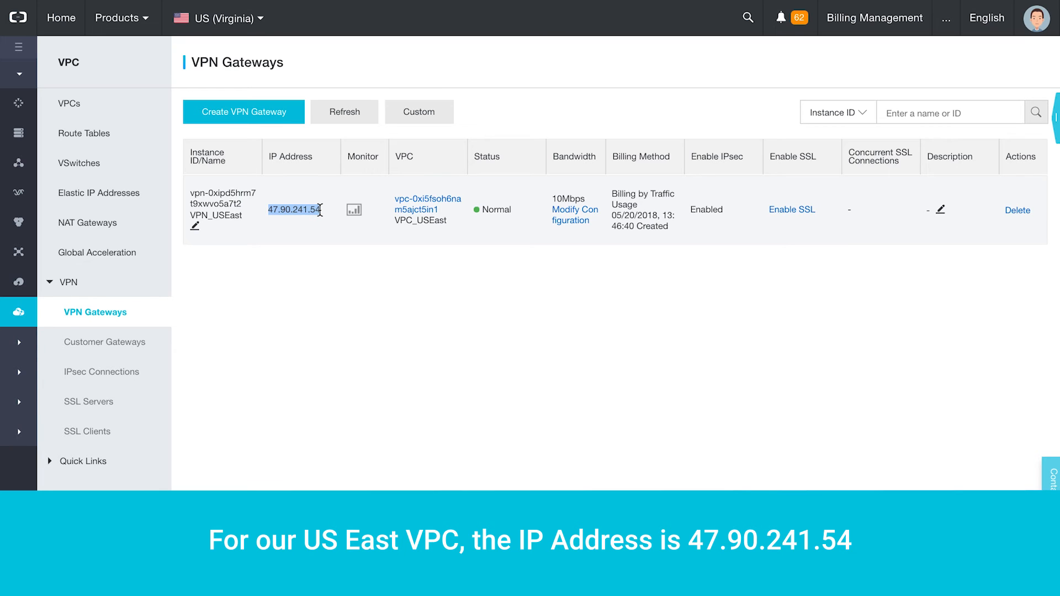
- In US (Silicon Valley), order and activate a VPN gateway named VPN_USWest
{"action": "left_click", "coordinate": [243, 18]}
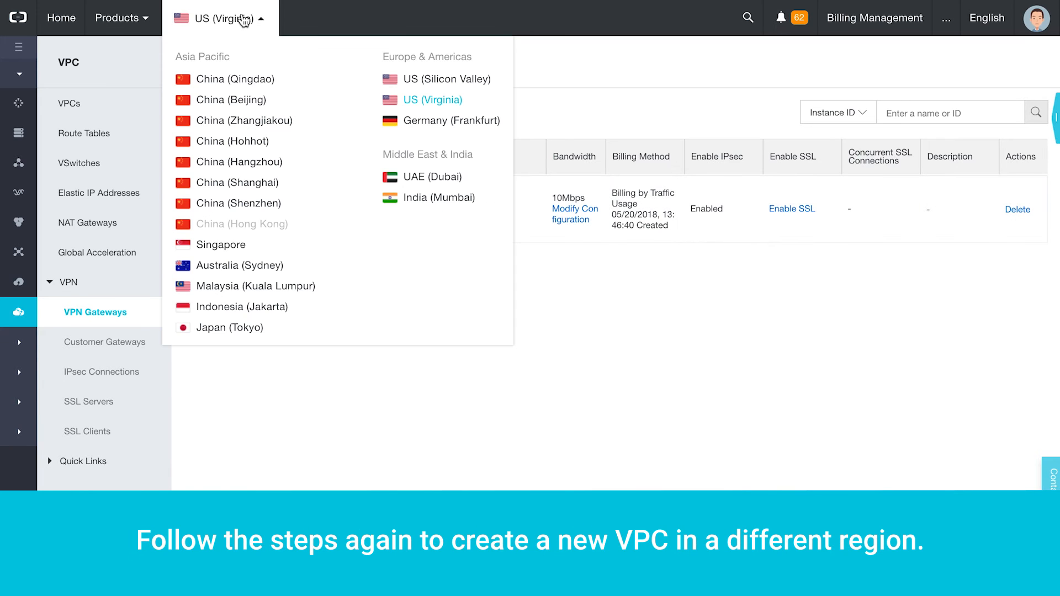
{"action": "left_click", "coordinate": [431, 83]}
{"action": "left_click", "coordinate": [497, 335]}
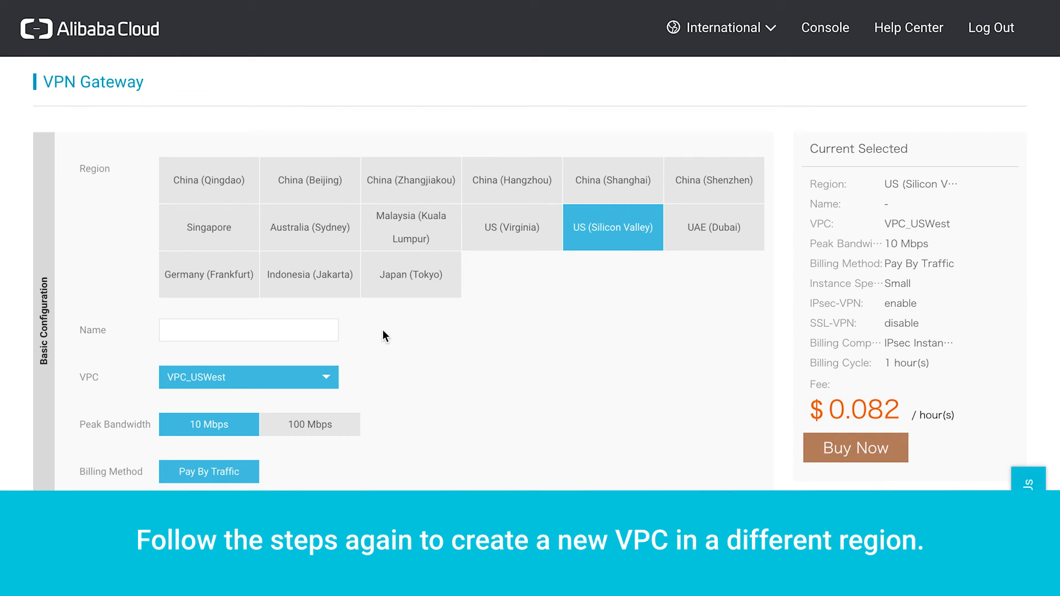
{"action": "left_click", "coordinate": [248, 331]}
{"action": "type", "text": "VPN_USWest"}
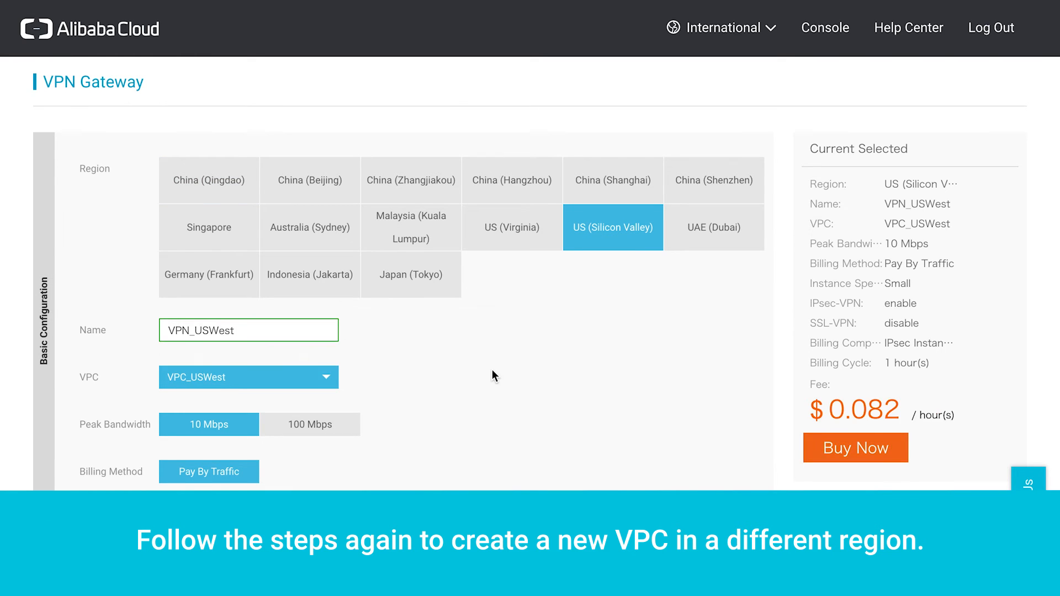
{"action": "scroll", "coordinate": [492, 369], "scroll_direction": "down", "scroll_amount": 1}
{"action": "left_click", "coordinate": [857, 328]}
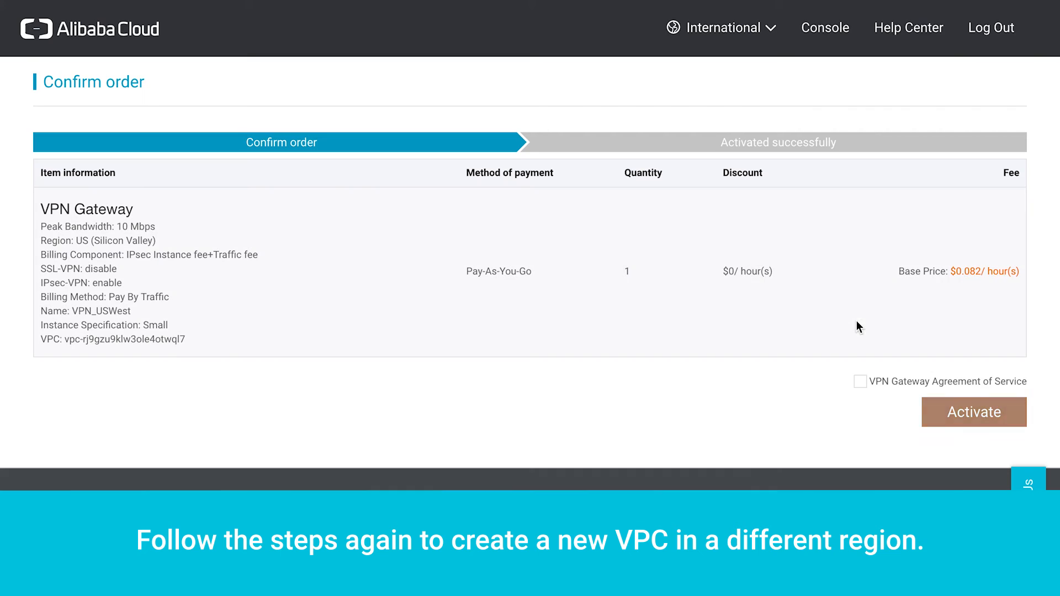
{"action": "left_click", "coordinate": [861, 381]}
{"action": "left_click", "coordinate": [953, 415]}
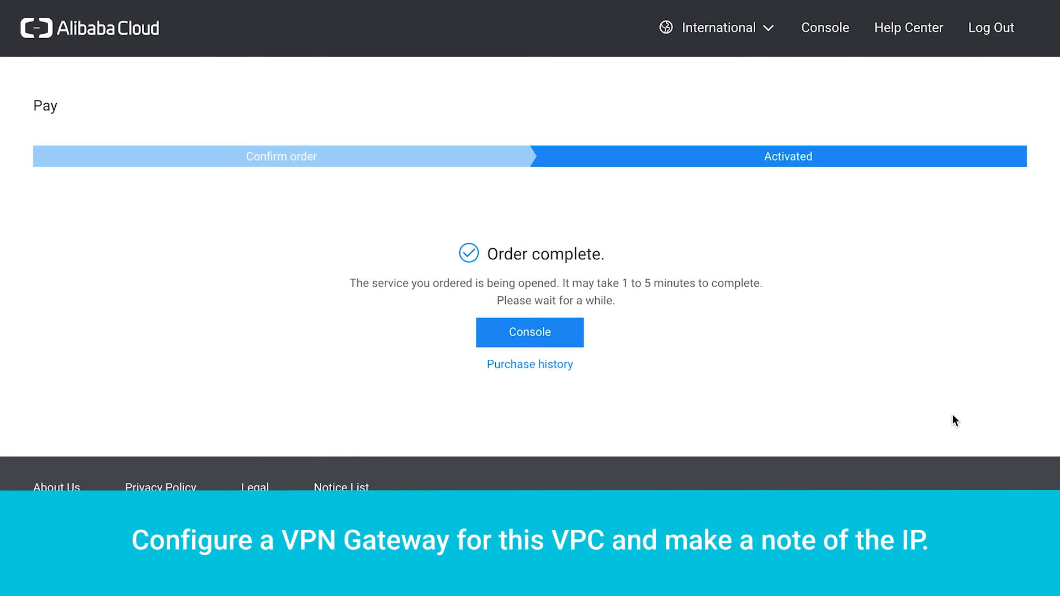
- Return to the VPN Gateways list to see VPN_USWest with public IP 47.88.46.241
{"action": "left_click", "coordinate": [554, 334]}
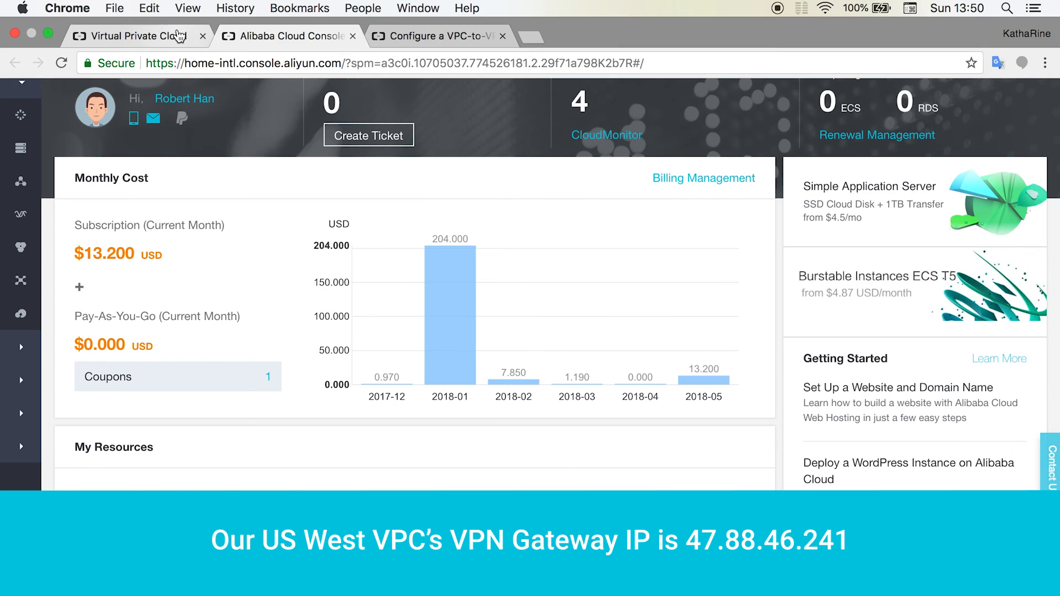
{"action": "left_click", "coordinate": [162, 23]}
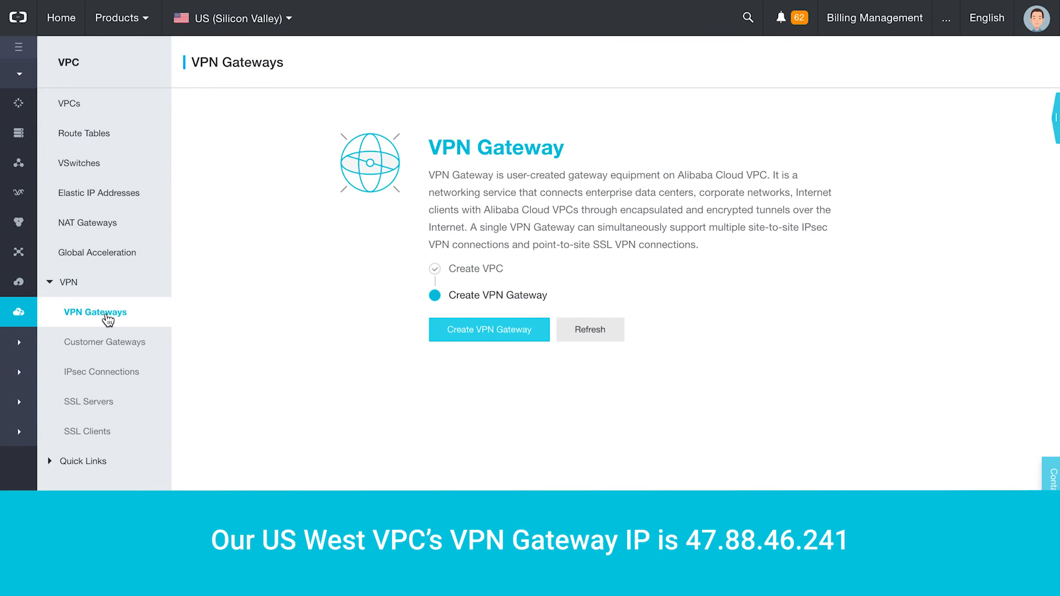
{"action": "left_click", "coordinate": [105, 314]}
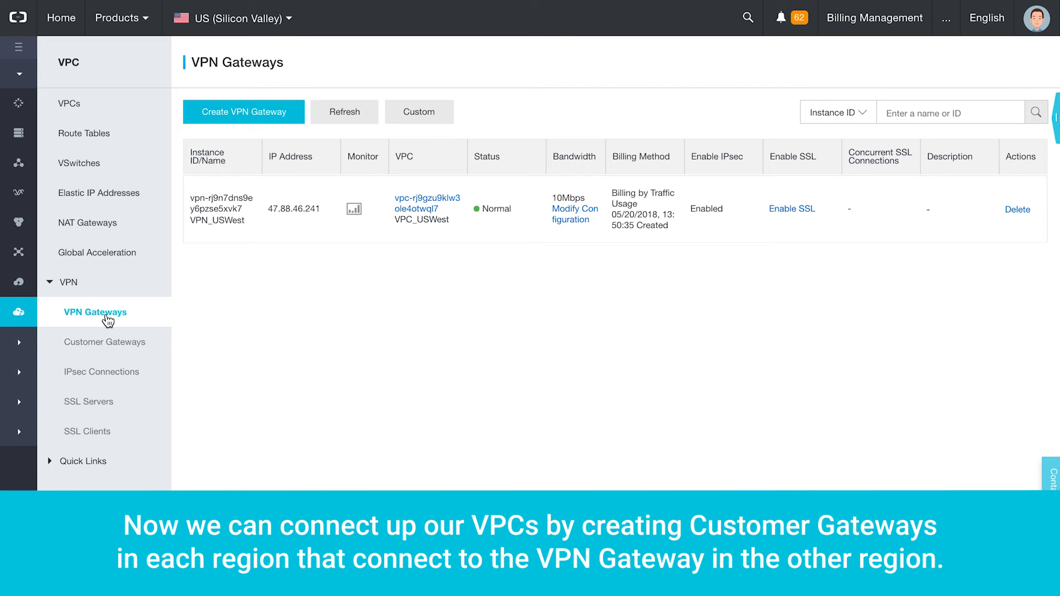
- Create Customer_Gateway_USWest with IP 47.90.241.54, then switch to the US (Virginia) region
{"action": "left_click", "coordinate": [118, 346]}
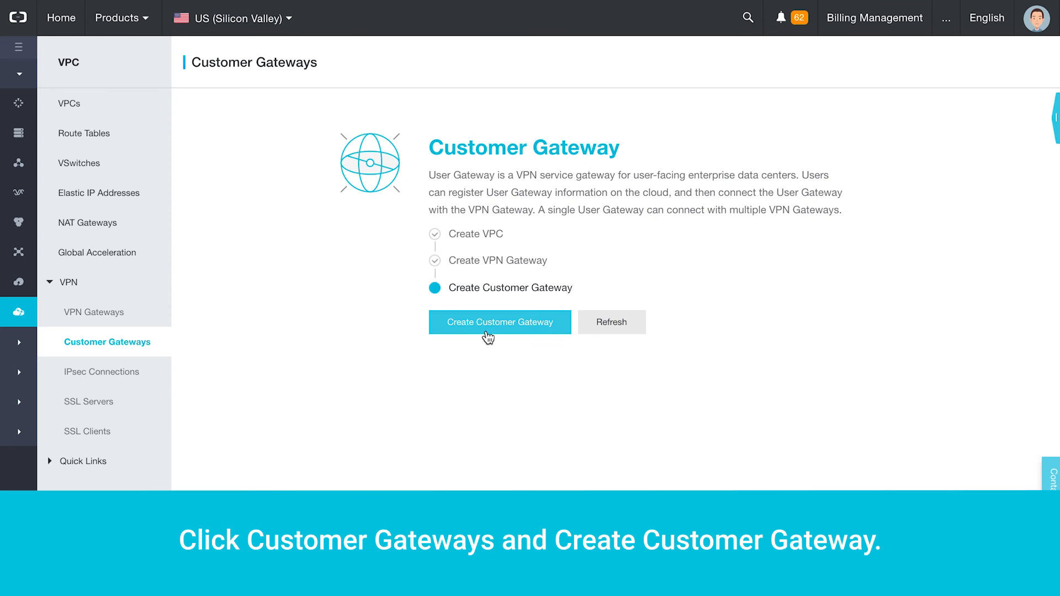
{"action": "left_click", "coordinate": [492, 331]}
{"action": "left_click", "coordinate": [718, 126]}
{"action": "type", "text": "Customer_Gateway_USWest"}
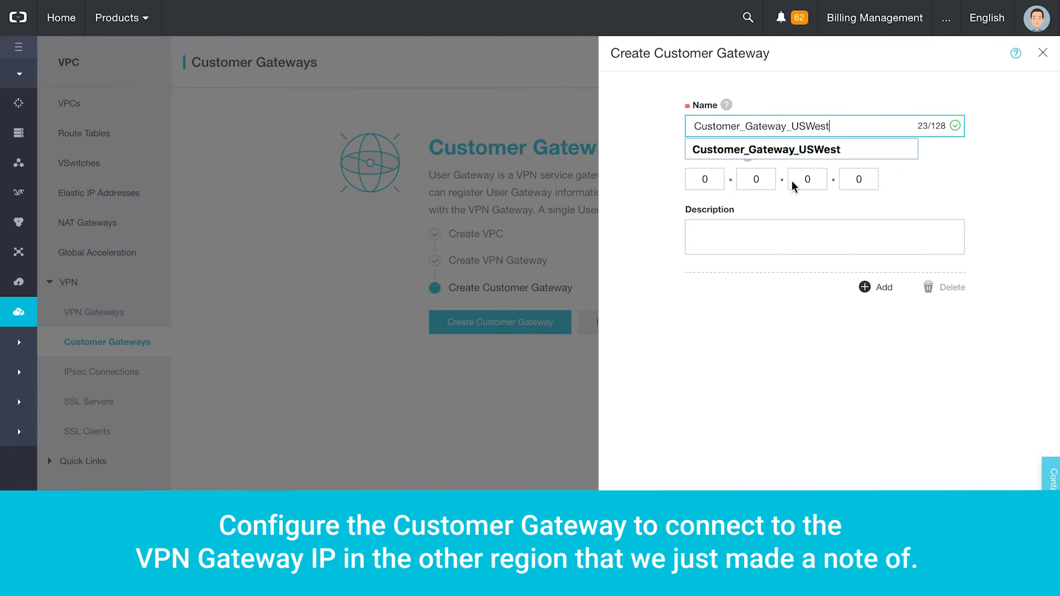
{"action": "left_click", "coordinate": [666, 195]}
{"action": "left_click", "coordinate": [705, 179]}
{"action": "type", "text": "47.90.241.54"}
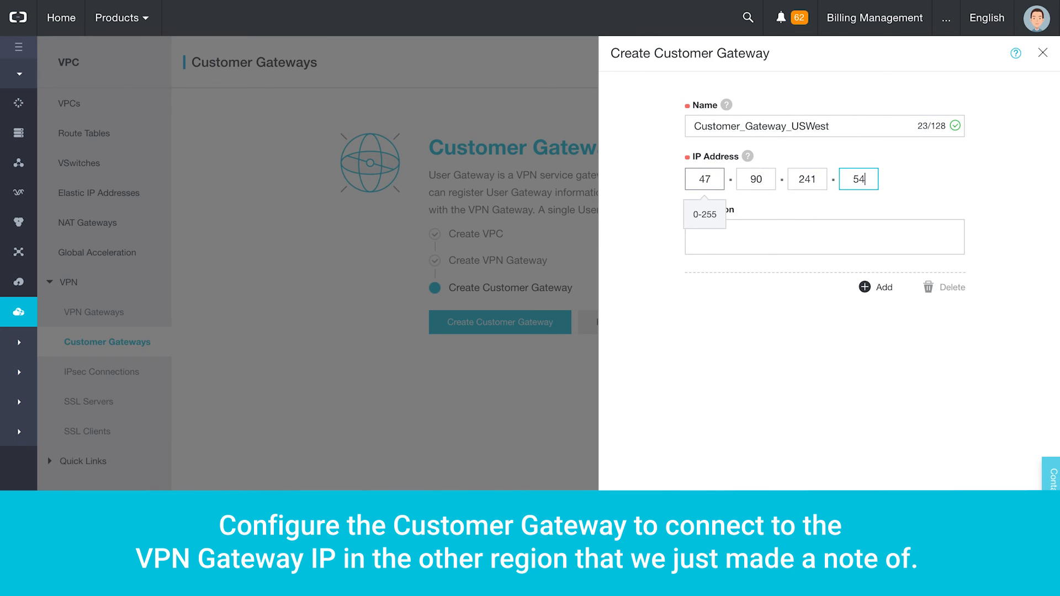
{"action": "left_click", "coordinate": [956, 565]}
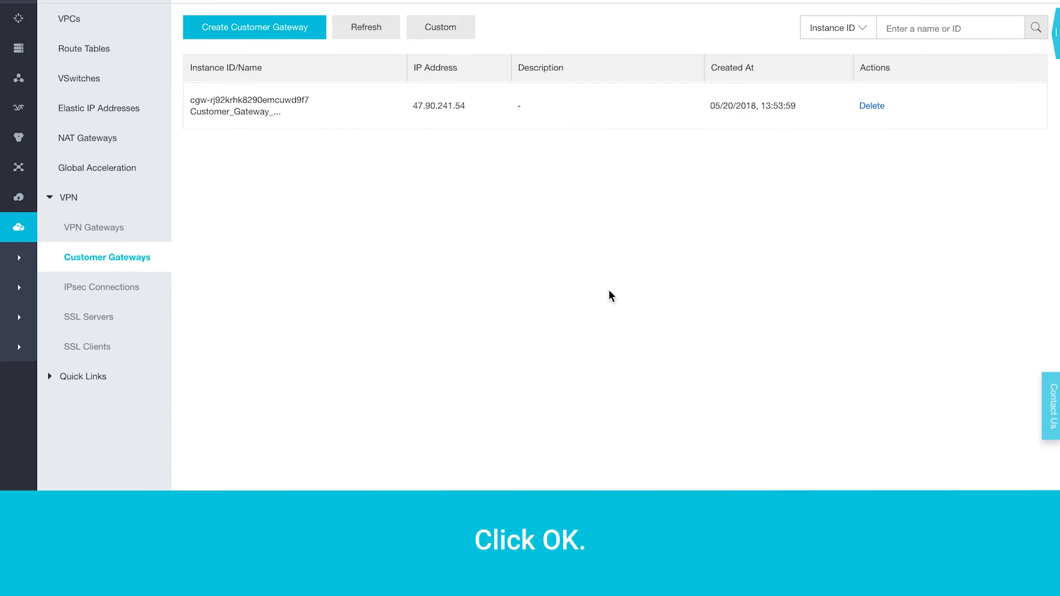
{"action": "left_click", "coordinate": [245, 22]}
{"action": "left_click", "coordinate": [420, 99]}
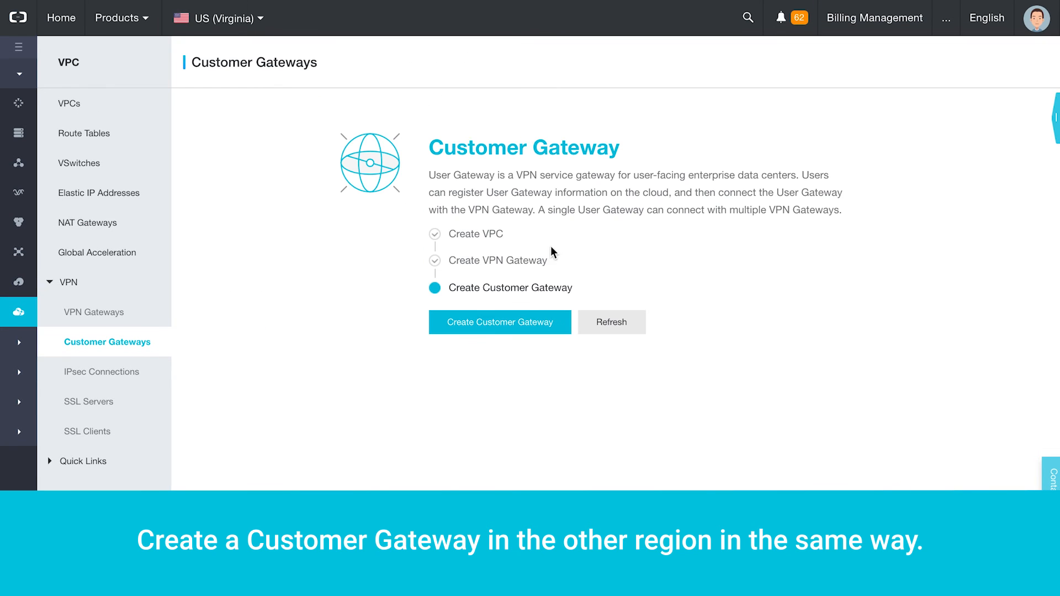
- Create Customer_Gateway_USEast in US (Virginia) with IP address 47.88.46.241
{"action": "left_click", "coordinate": [538, 330]}
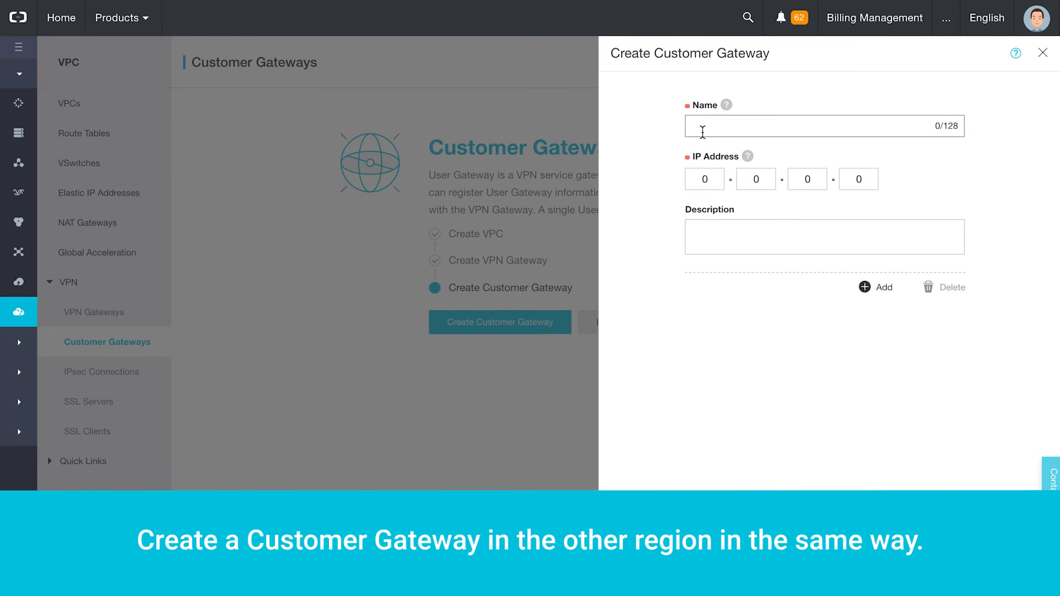
{"action": "type", "text": "Customer_Gateway_USEast"}
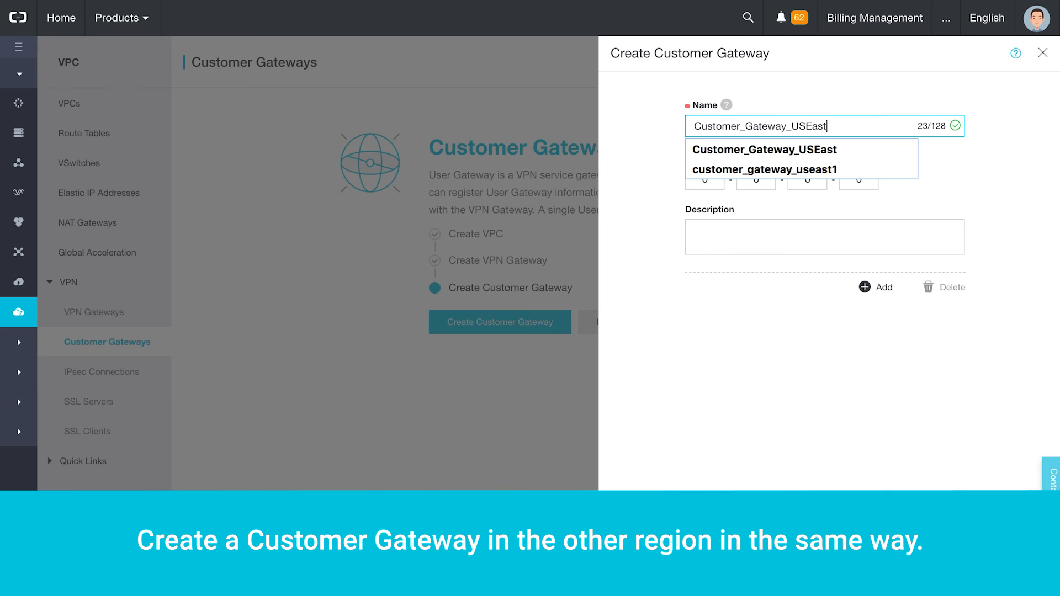
{"action": "left_click", "coordinate": [784, 149]}
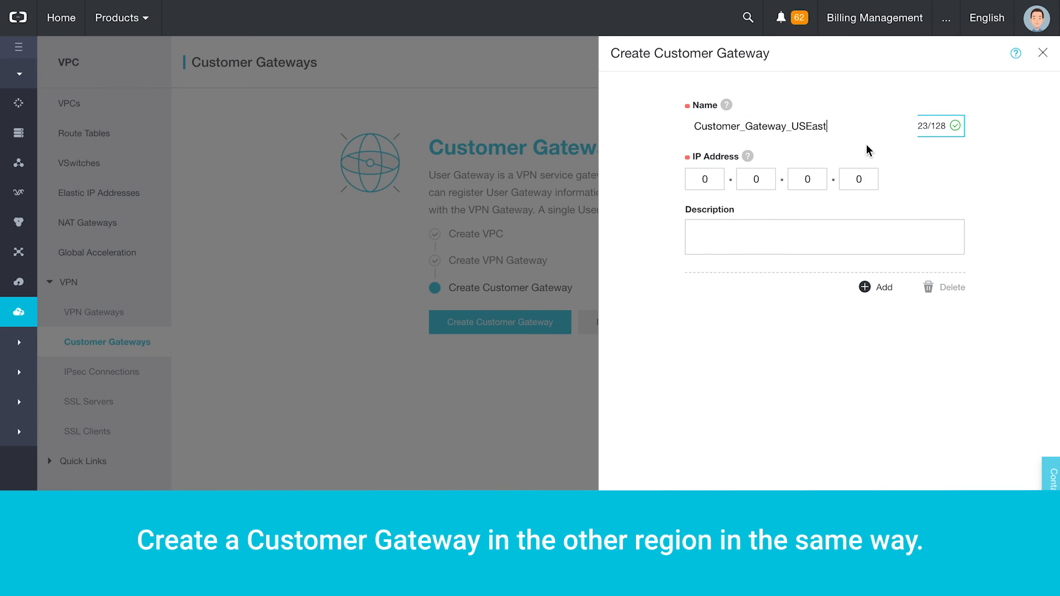
{"action": "left_click", "coordinate": [717, 181]}
{"action": "type", "text": "47"}
{"action": "key", "text": "period"}
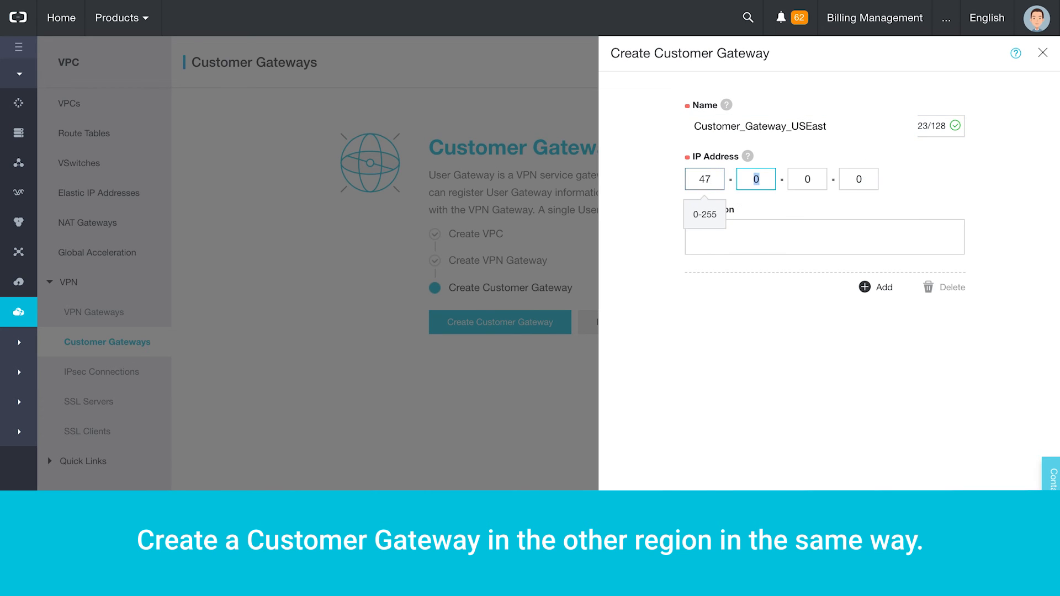
{"action": "type", "text": "88"}
{"action": "key", "text": "period"}
{"action": "type", "text": "46"}
{"action": "key", "text": "period"}
{"action": "type", "text": "241"}
{"action": "left_click", "coordinate": [954, 474]}
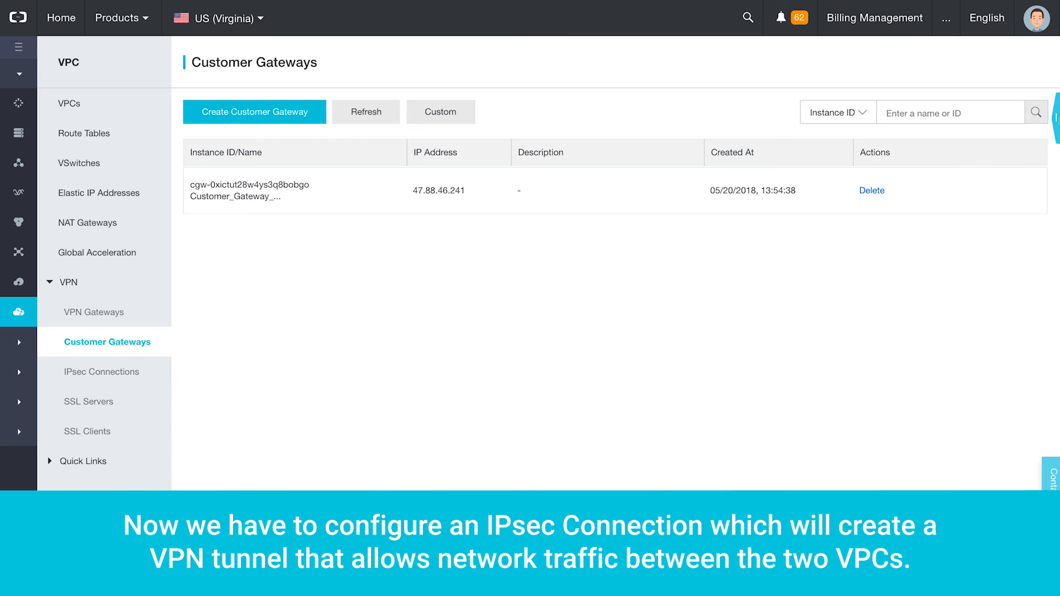
- Set up IPSec_USEast linking VPN_USEast to Customer_Gateway_USEast, local 192.168.0.0/16, remote 10.10.0.0/8
{"action": "left_click", "coordinate": [131, 373]}
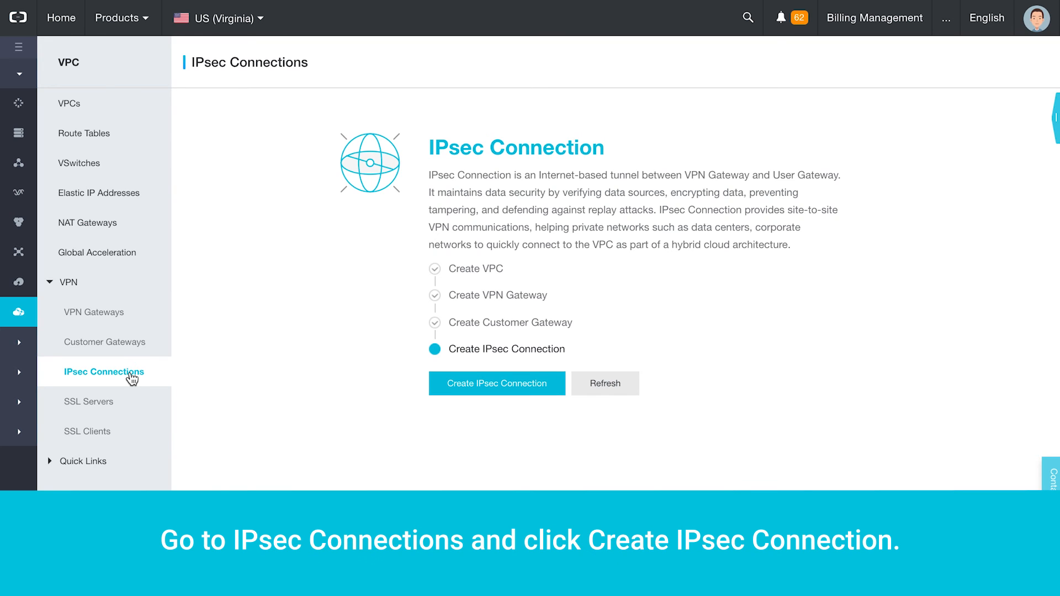
{"action": "left_click", "coordinate": [484, 388]}
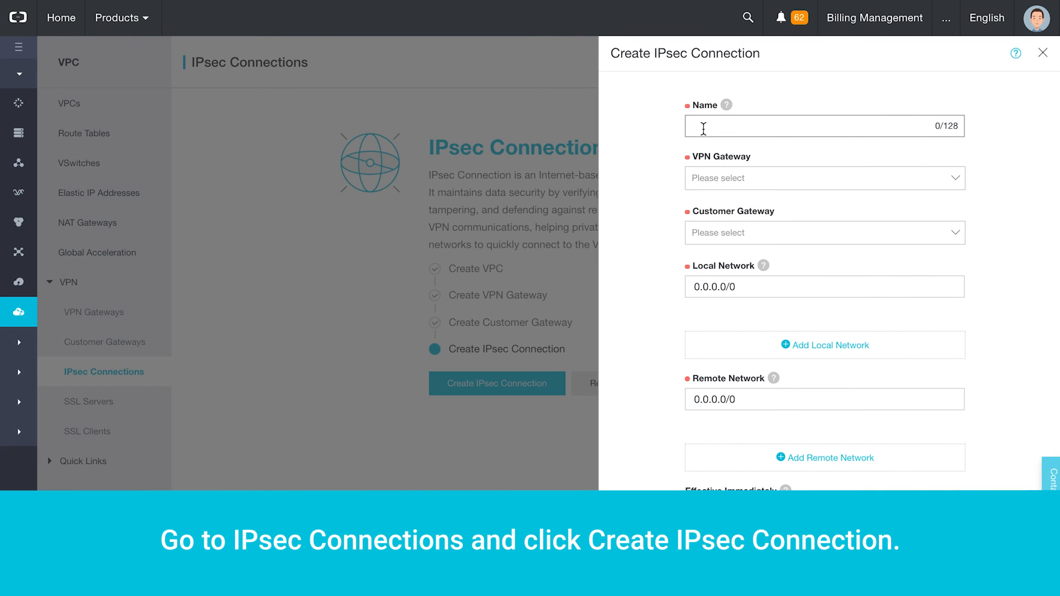
{"action": "type", "text": "IPSec_USEast"}
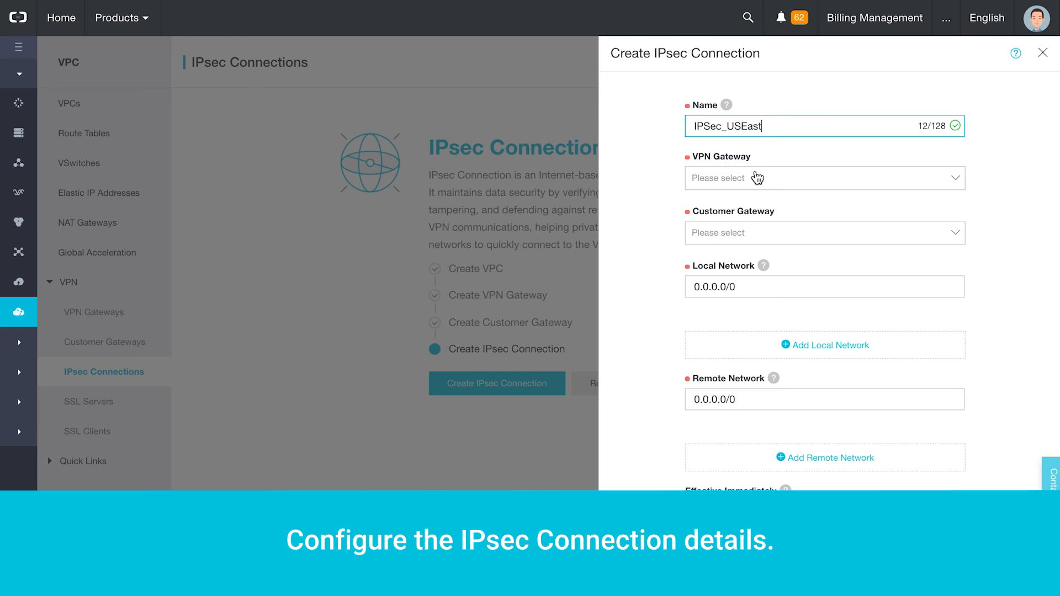
{"action": "left_click", "coordinate": [757, 178]}
{"action": "left_click", "coordinate": [762, 210]}
{"action": "left_click", "coordinate": [772, 237]}
{"action": "left_click", "coordinate": [786, 265]}
{"action": "left_click", "coordinate": [790, 287]}
{"action": "left_click_drag", "start_coordinate": [789, 287], "coordinate": [660, 290]}
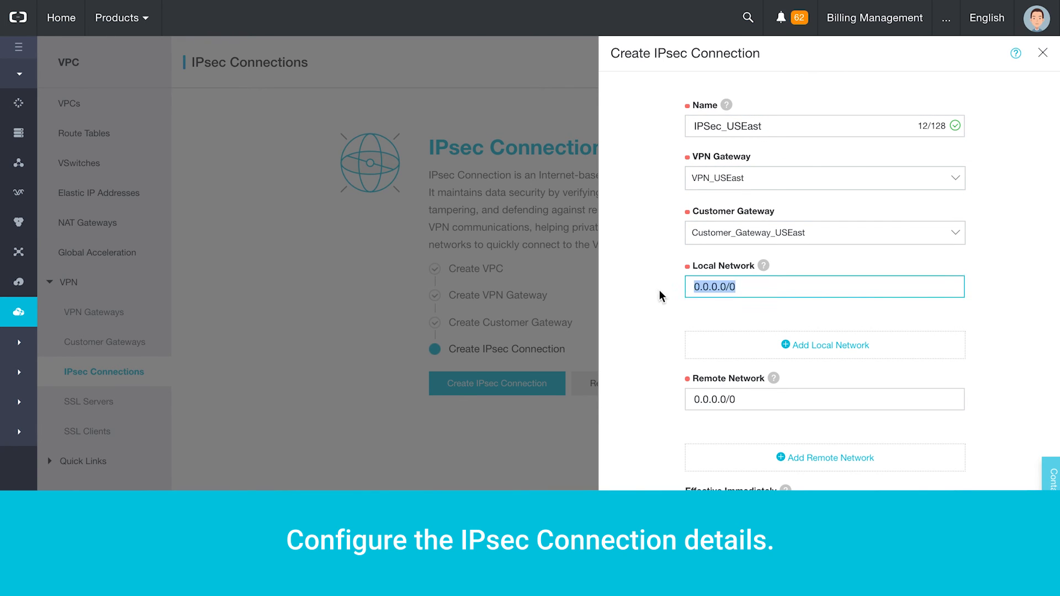
{"action": "type", "text": "192.168.0.0/16"}
{"action": "scroll", "coordinate": [741, 280], "scroll_direction": "down", "scroll_amount": 3}
{"action": "left_click", "coordinate": [759, 227]}
{"action": "type", "text": "10.10.0.0/8"}
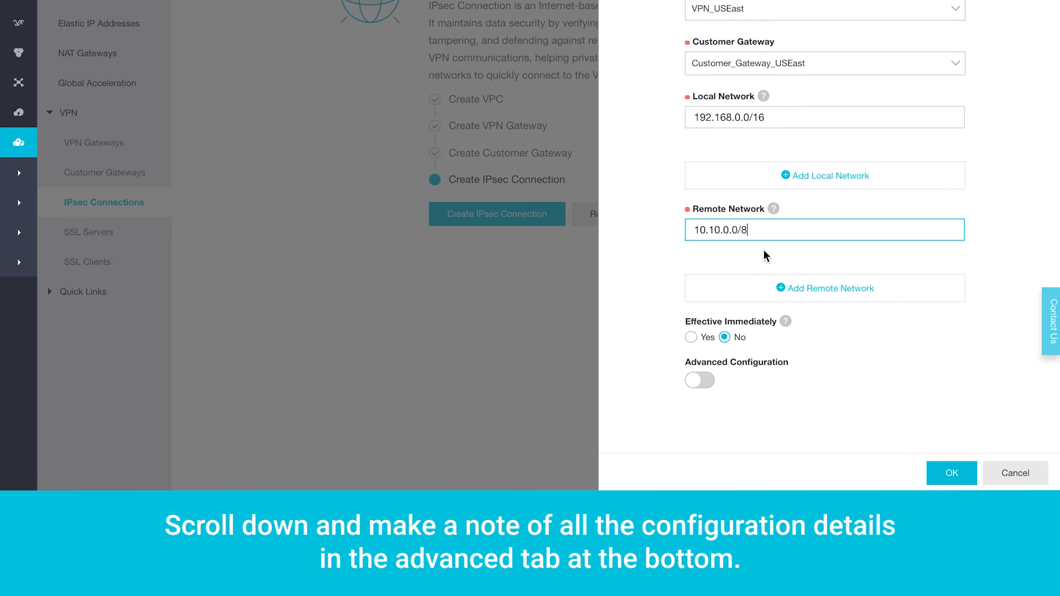
- Enable advanced settings, fill in the pre-shared key, review ikev1/aes/sha1/group2, and create the connection
{"action": "left_click", "coordinate": [708, 383]}
{"action": "scroll", "coordinate": [712, 387], "scroll_direction": "down", "scroll_amount": 1}
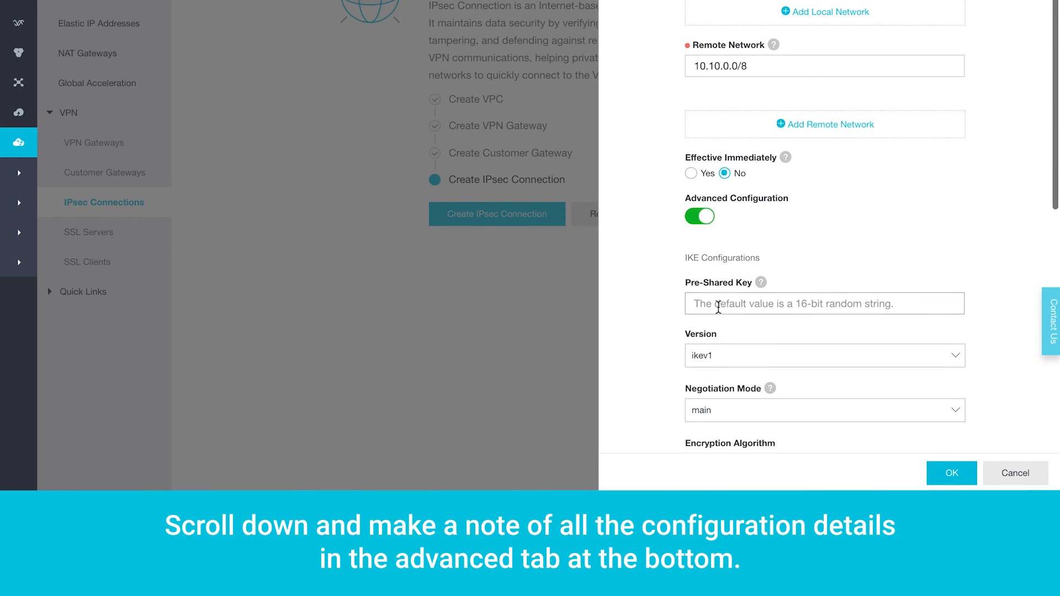
{"action": "left_click", "coordinate": [718, 306]}
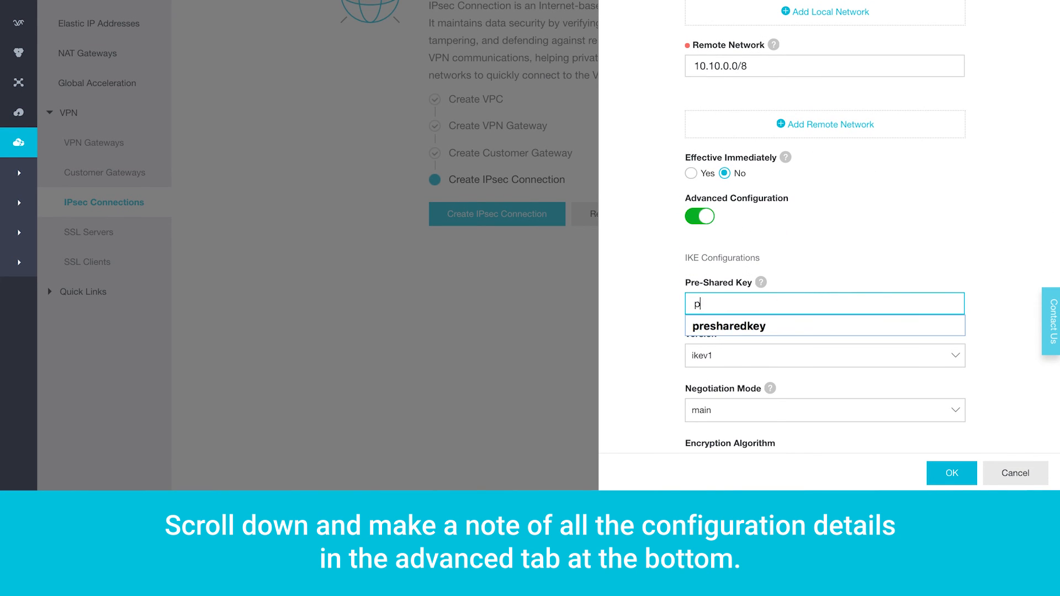
{"action": "left_click", "coordinate": [734, 326]}
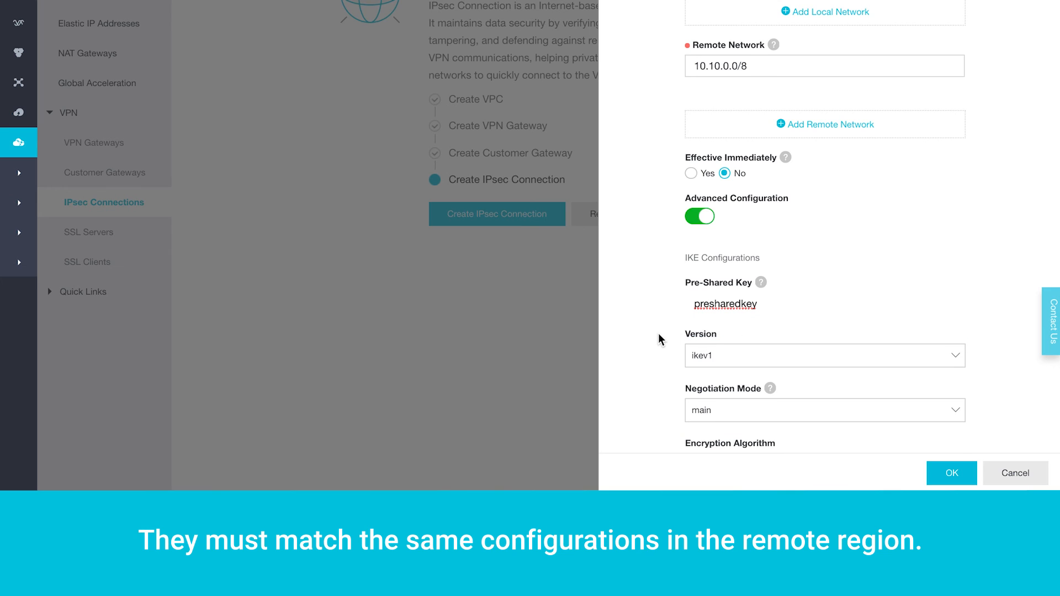
{"action": "scroll", "coordinate": [658, 339], "scroll_direction": "down", "scroll_amount": 2}
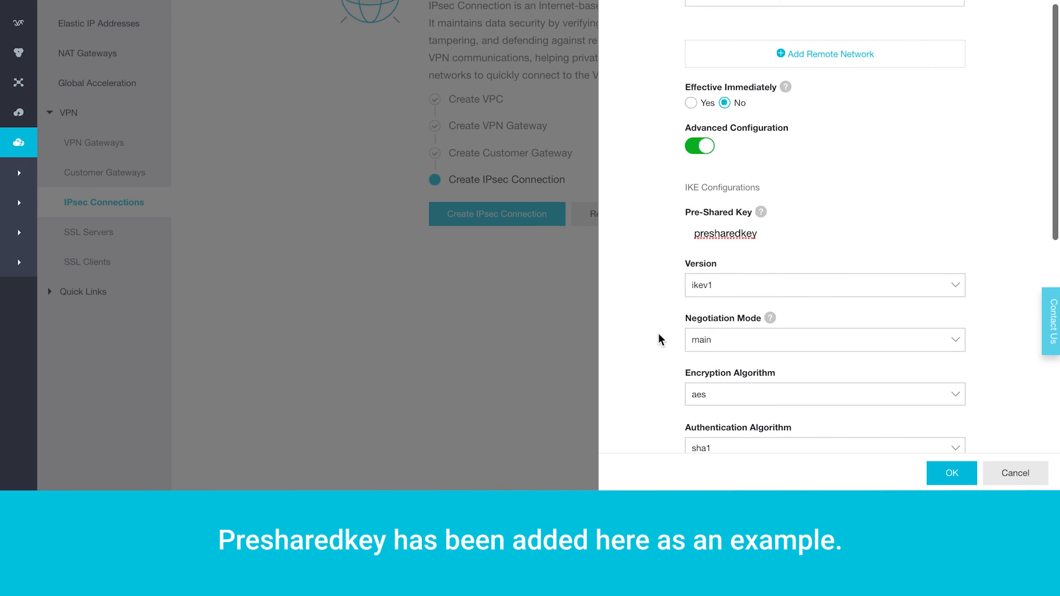
{"action": "scroll", "coordinate": [659, 335], "scroll_direction": "down", "scroll_amount": 3}
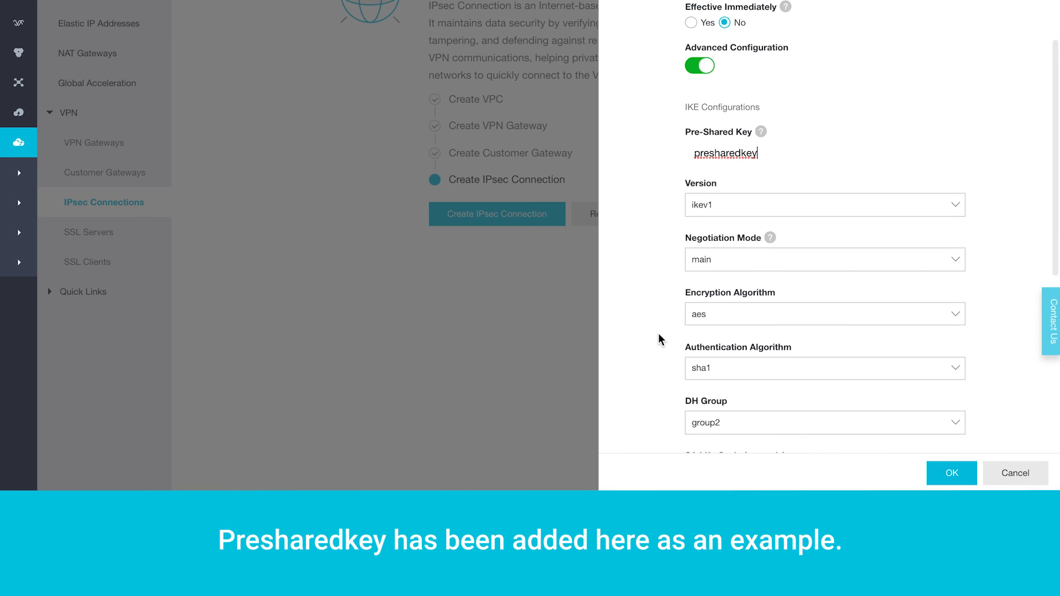
{"action": "scroll", "coordinate": [659, 338], "scroll_direction": "down", "scroll_amount": 4}
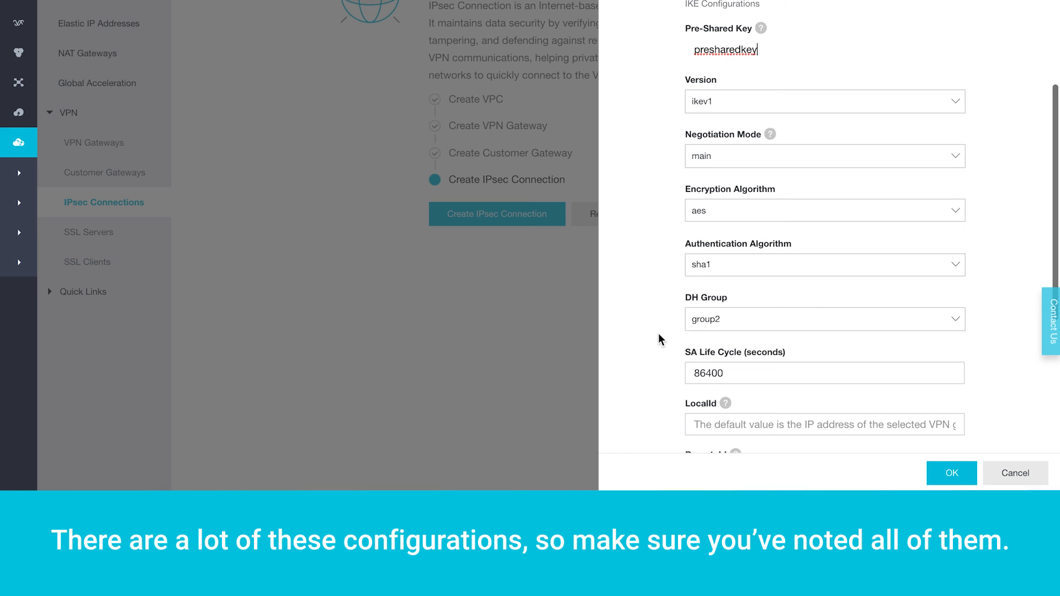
{"action": "scroll", "coordinate": [659, 334], "scroll_direction": "down", "scroll_amount": 1}
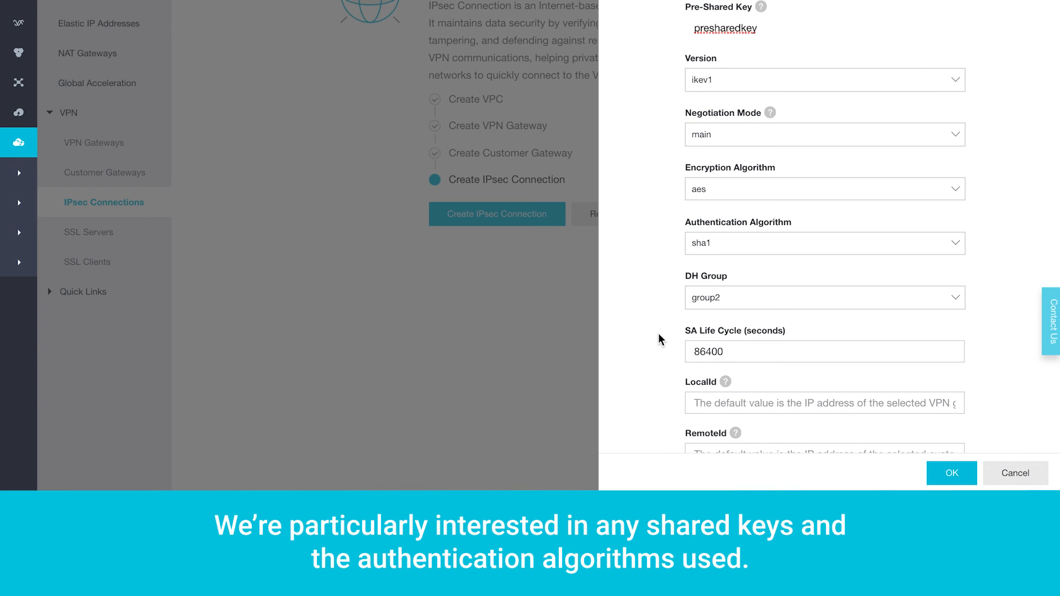
{"action": "scroll", "coordinate": [659, 335], "scroll_direction": "down", "scroll_amount": 5}
{"action": "scroll", "coordinate": [659, 335], "scroll_direction": "down", "scroll_amount": 8}
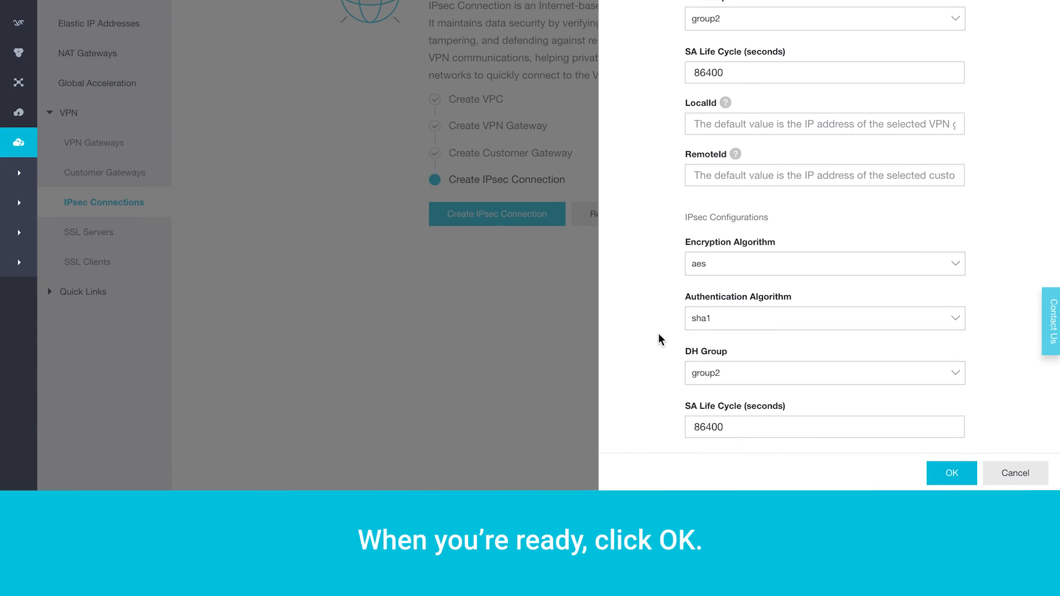
{"action": "left_click", "coordinate": [946, 474]}
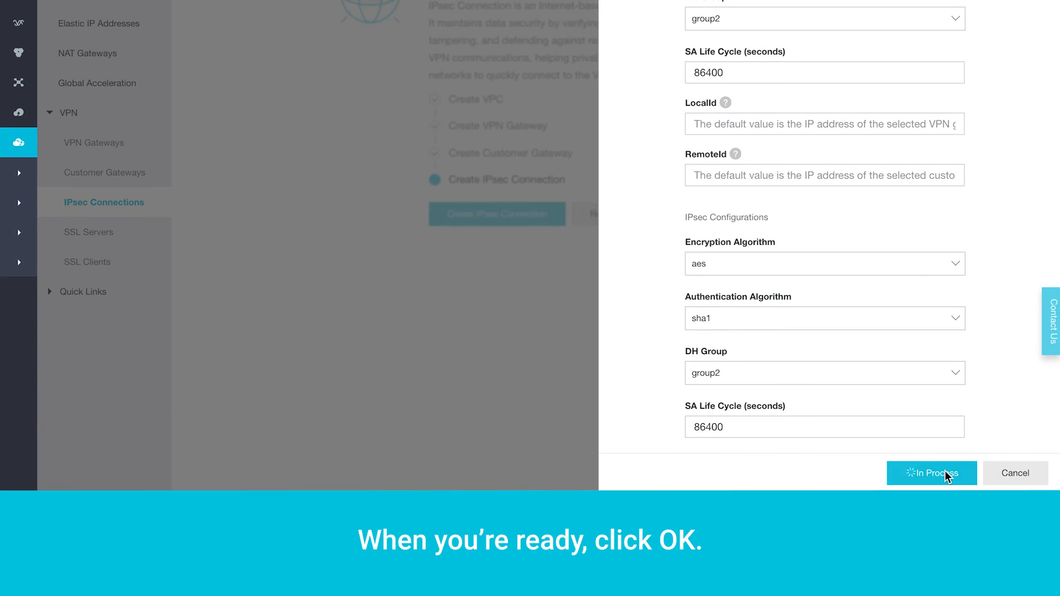
{"action": "scroll", "coordinate": [394, 242], "scroll_direction": "up", "scroll_amount": 6}
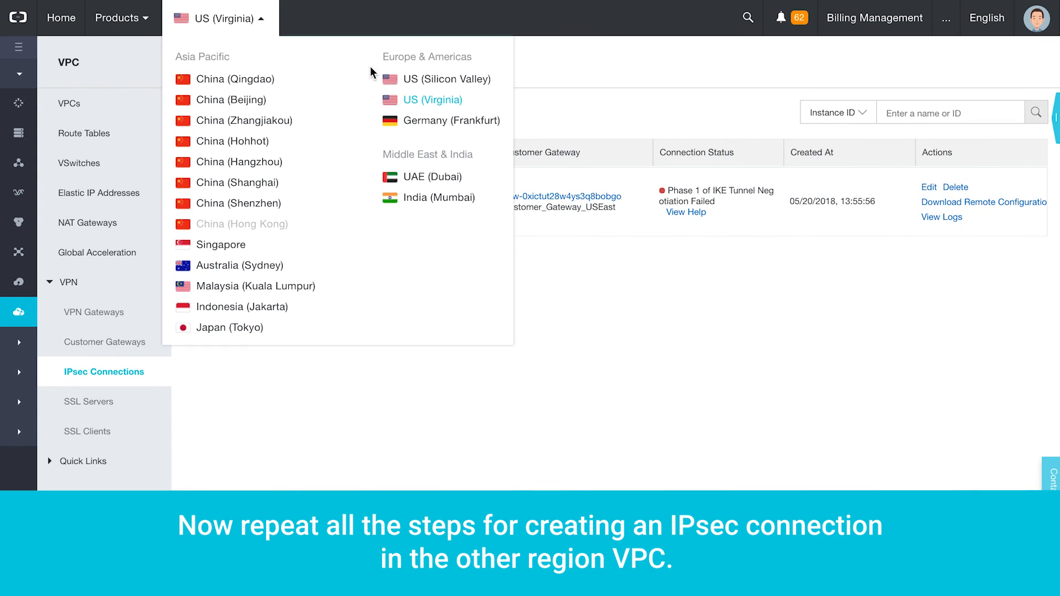
- In US (Silicon Valley), set up IPSec_USWest linking VPN_USWest to Customer_Gateway_USWest with local 10.10.0.0/8, remote 192.168.0.0/16
{"action": "left_click", "coordinate": [425, 78]}
{"action": "left_click", "coordinate": [500, 384]}
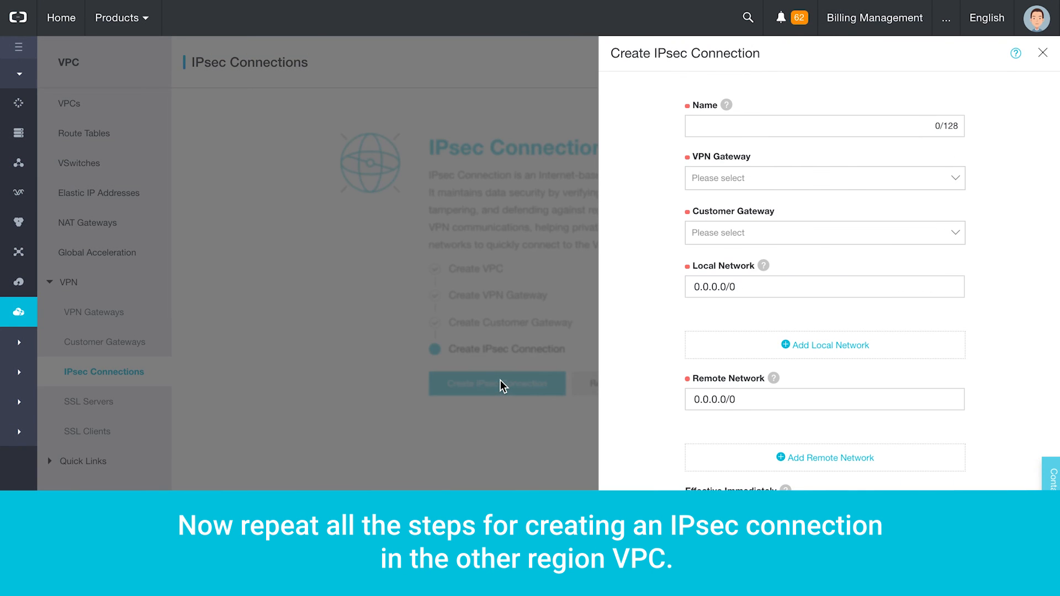
{"action": "left_click", "coordinate": [703, 124]}
{"action": "type", "text": "IPSEc_USWest"}
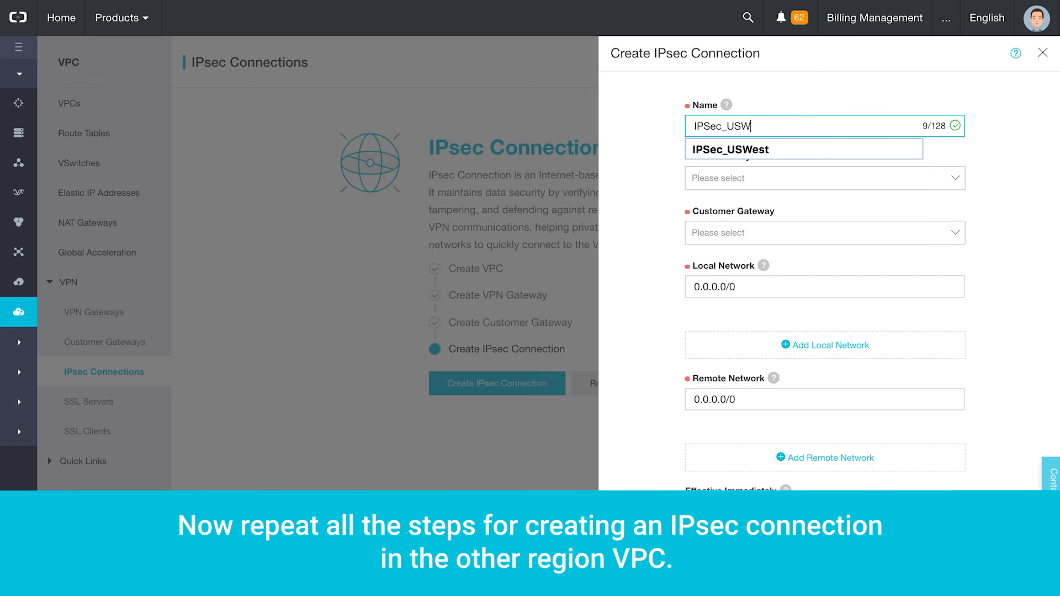
{"action": "left_click", "coordinate": [769, 178]}
{"action": "left_click", "coordinate": [774, 206]}
{"action": "left_click", "coordinate": [778, 230]}
{"action": "left_click", "coordinate": [797, 265]}
{"action": "left_click", "coordinate": [740, 287]}
{"action": "type", "text": "10.10.0.0/8"}
{"action": "left_click", "coordinate": [713, 398]}
{"action": "type", "text": "192.168.0.0/16"}
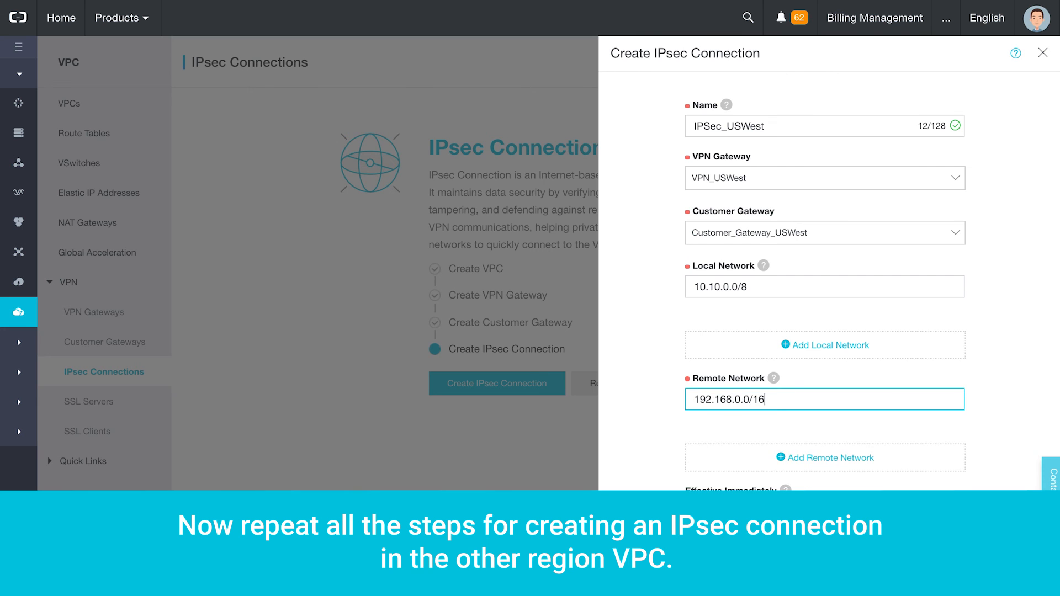
- Enable advanced configuration, fill in the pre-shared key, and create the IPsec connection
{"action": "scroll", "coordinate": [702, 395], "scroll_direction": "down", "scroll_amount": 5}
{"action": "left_click", "coordinate": [704, 381]}
{"action": "scroll", "coordinate": [713, 385], "scroll_direction": "down", "scroll_amount": 3}
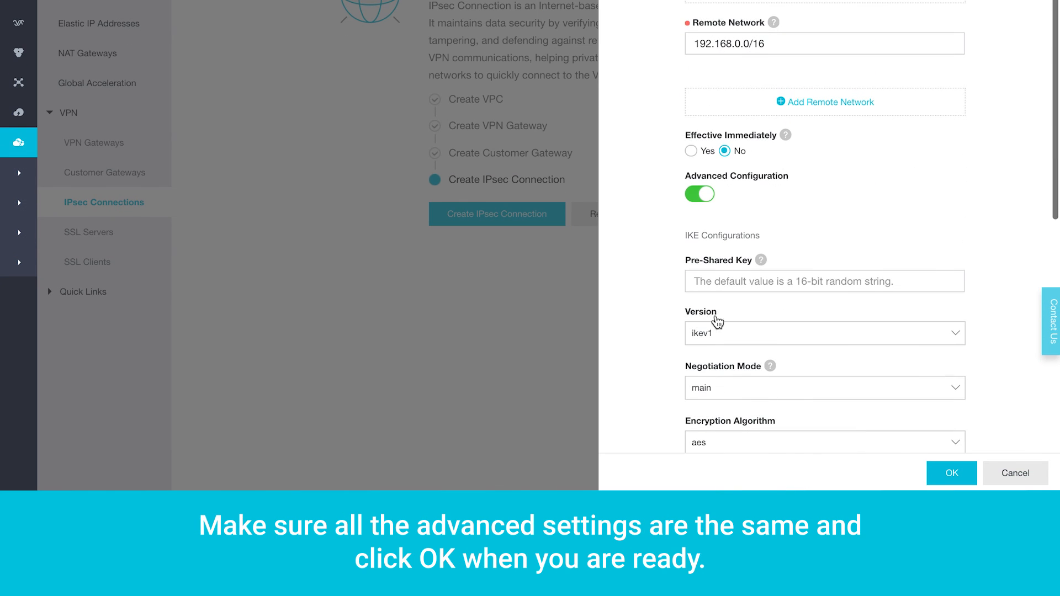
{"action": "left_click", "coordinate": [714, 279]}
{"action": "left_click", "coordinate": [714, 302]}
{"action": "scroll", "coordinate": [631, 296], "scroll_direction": "down", "scroll_amount": 4}
{"action": "scroll", "coordinate": [631, 296], "scroll_direction": "down", "scroll_amount": 6}
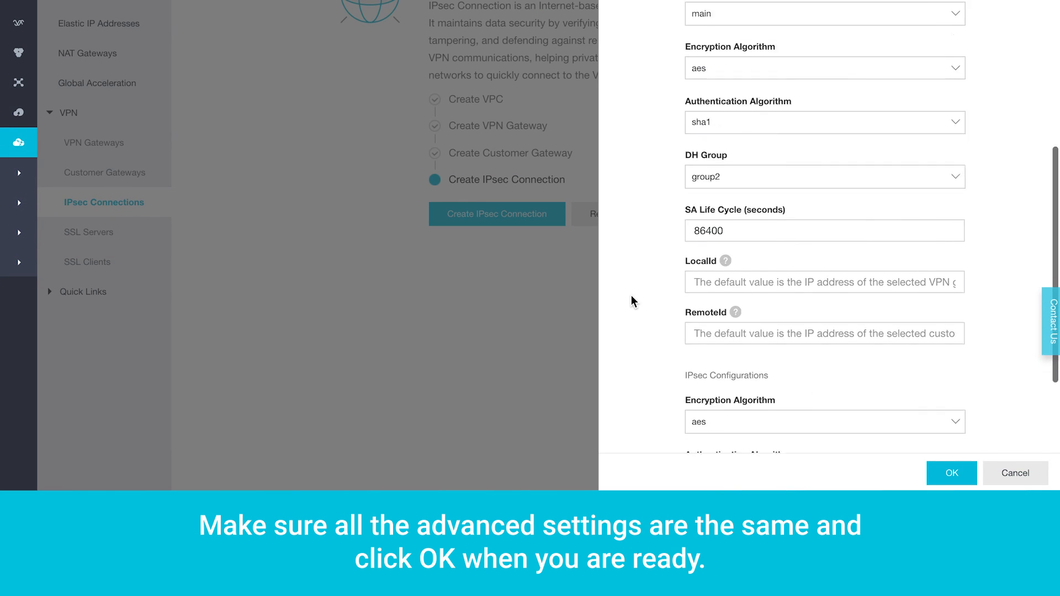
{"action": "left_click", "coordinate": [955, 473]}
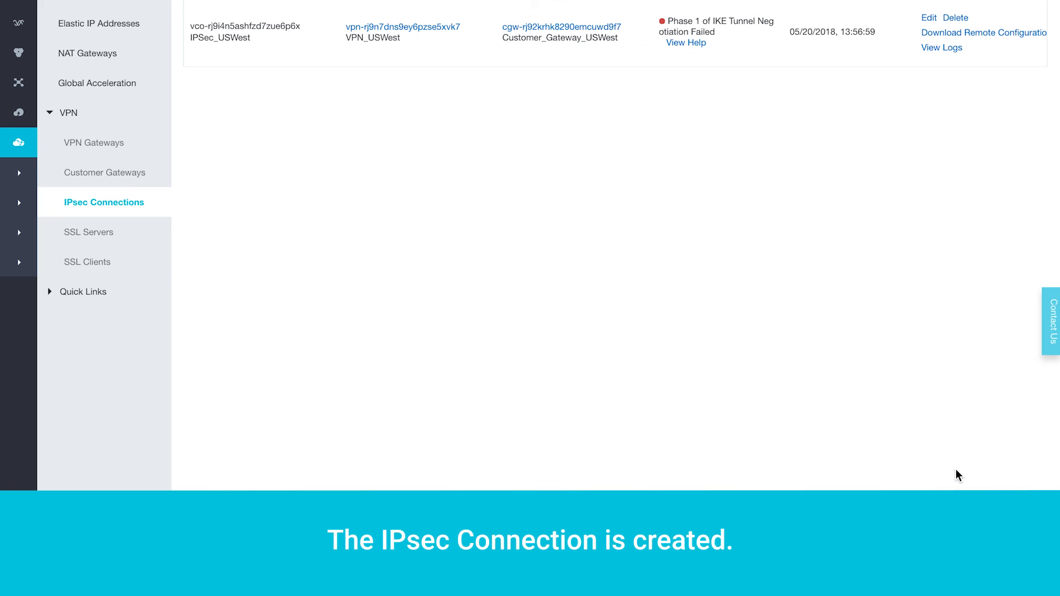
{"action": "scroll", "coordinate": [958, 476], "scroll_direction": "up", "scroll_amount": 3}
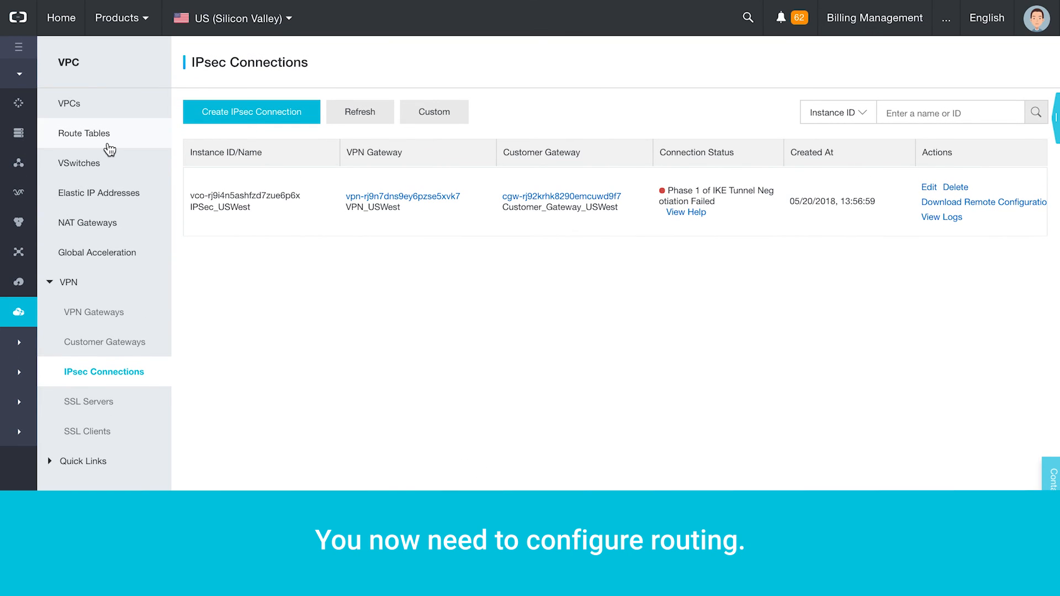
- In the Silicon Valley VPC route table, start a new route entry for destination 192.168.0.0/16
{"action": "left_click", "coordinate": [109, 148]}
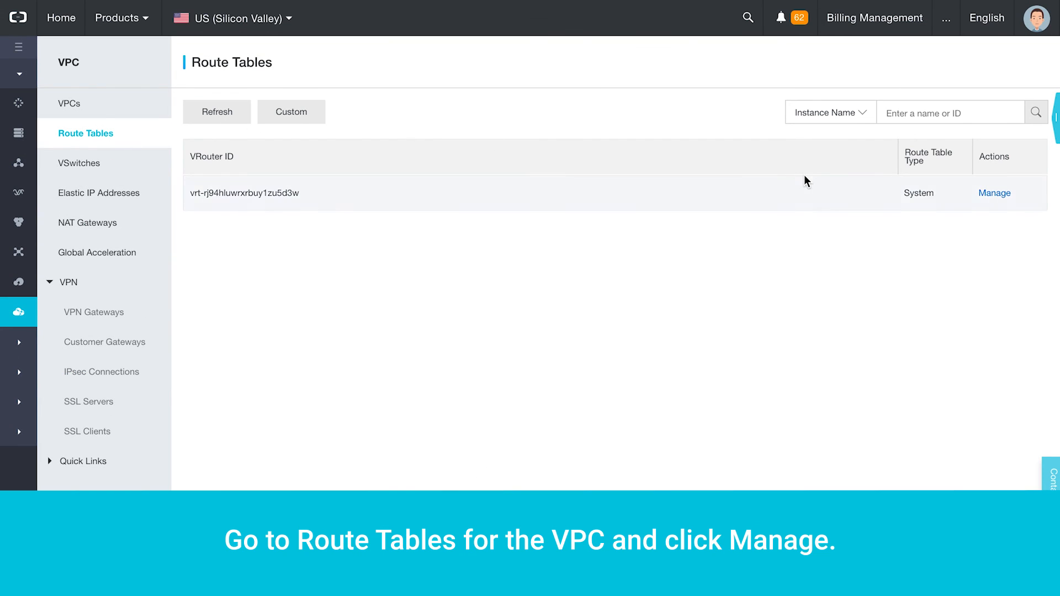
{"action": "left_click", "coordinate": [989, 195]}
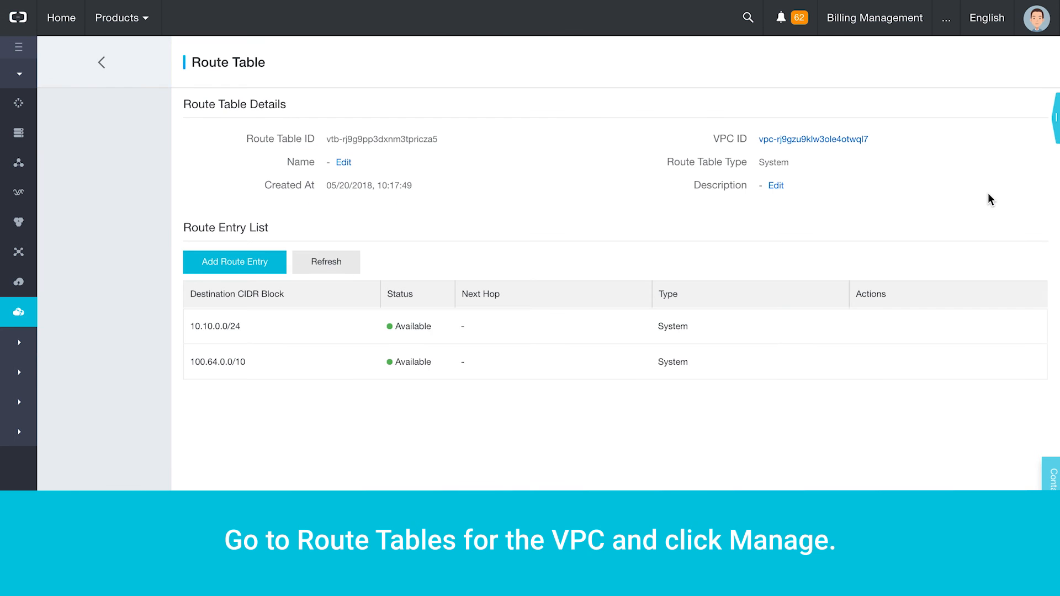
{"action": "left_click", "coordinate": [264, 269]}
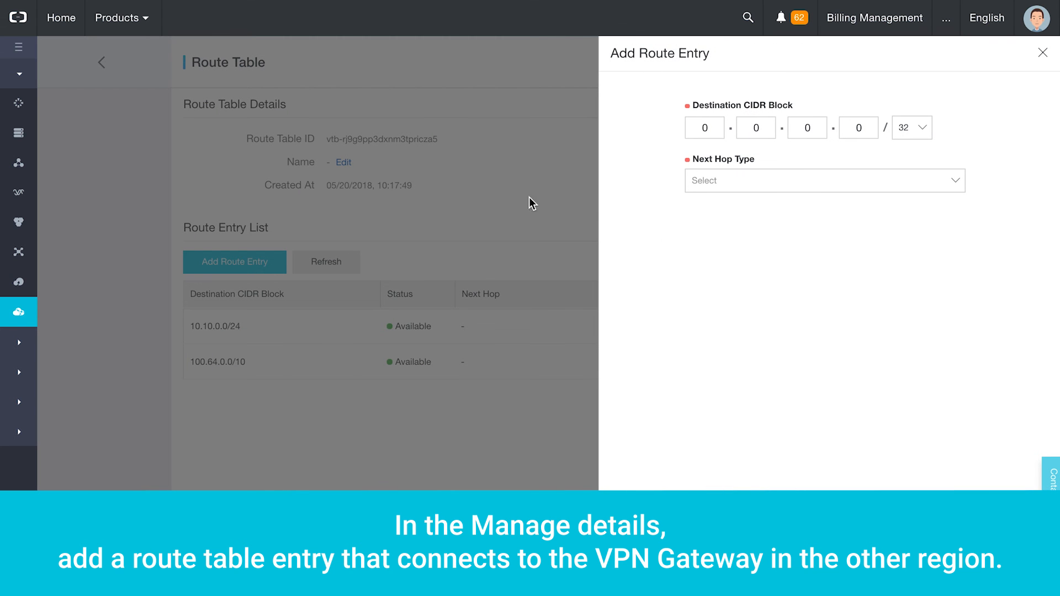
{"action": "left_click", "coordinate": [702, 130]}
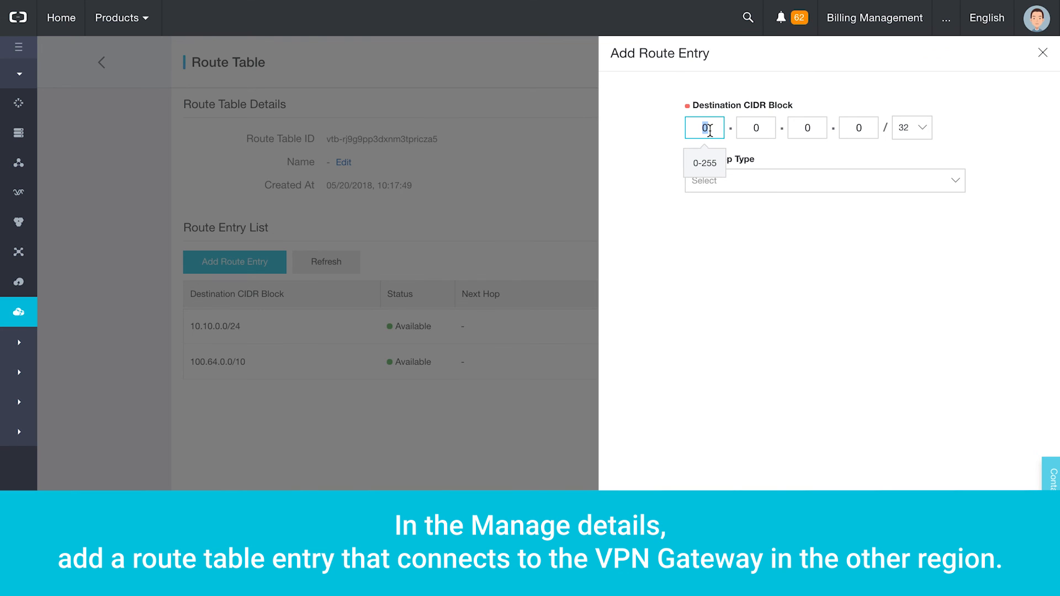
{"action": "key", "text": "Tab"}
{"action": "key", "text": "Tab"}
{"action": "key", "text": "Tab"}
{"action": "key", "text": "Tab"}
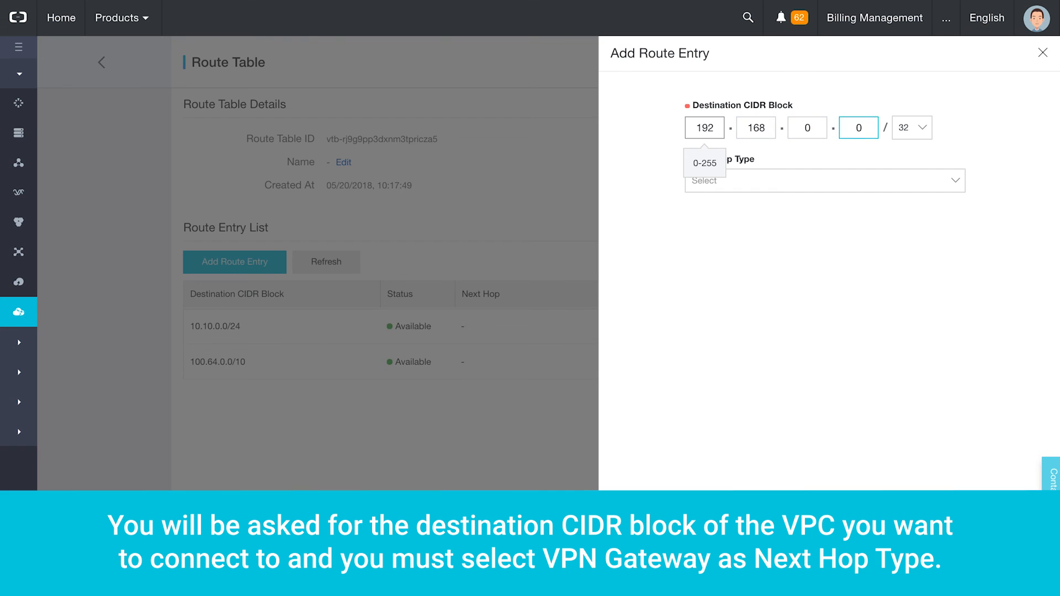
{"action": "left_click", "coordinate": [899, 135]}
{"action": "scroll", "coordinate": [911, 177], "scroll_direction": "up", "scroll_amount": 3}
{"action": "left_click", "coordinate": [911, 174]}
- Set the next hop to VPN Gateway VPN_USWest and save the route entry
{"action": "left_click", "coordinate": [897, 186]}
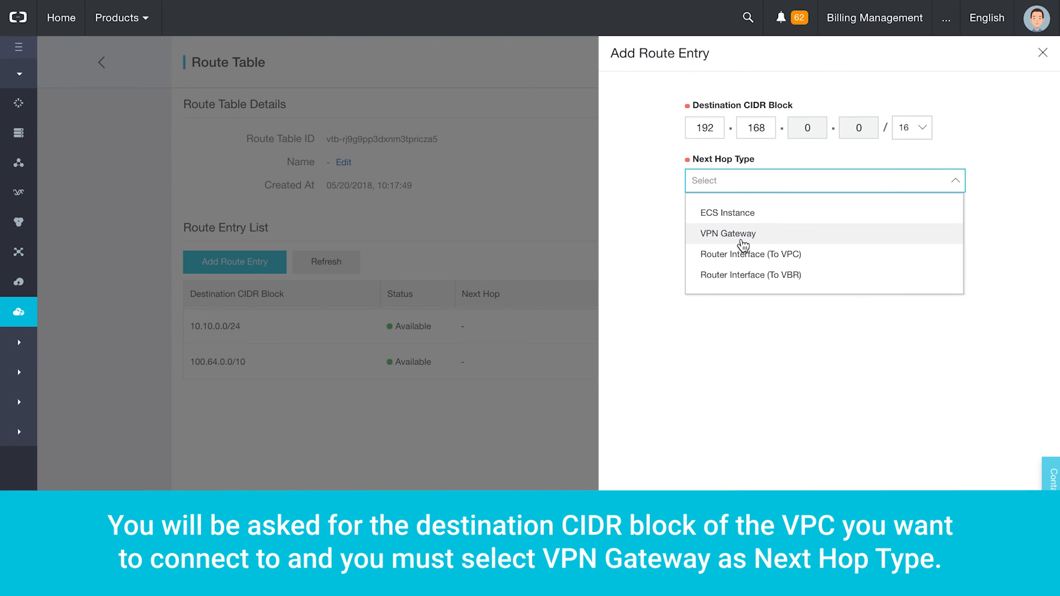
{"action": "left_click", "coordinate": [741, 238]}
{"action": "left_click", "coordinate": [749, 245]}
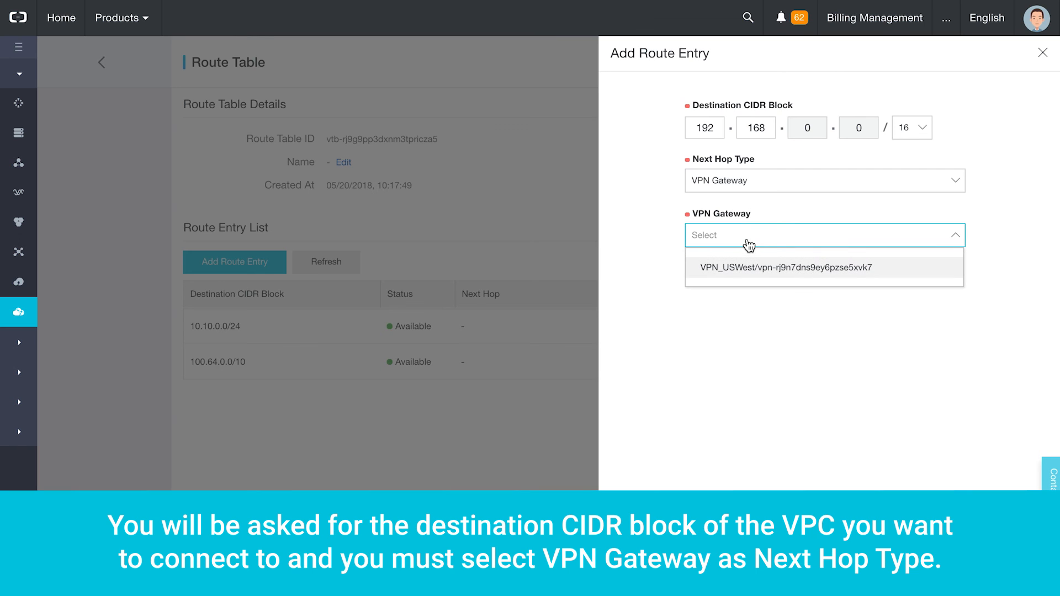
{"action": "left_click", "coordinate": [784, 267]}
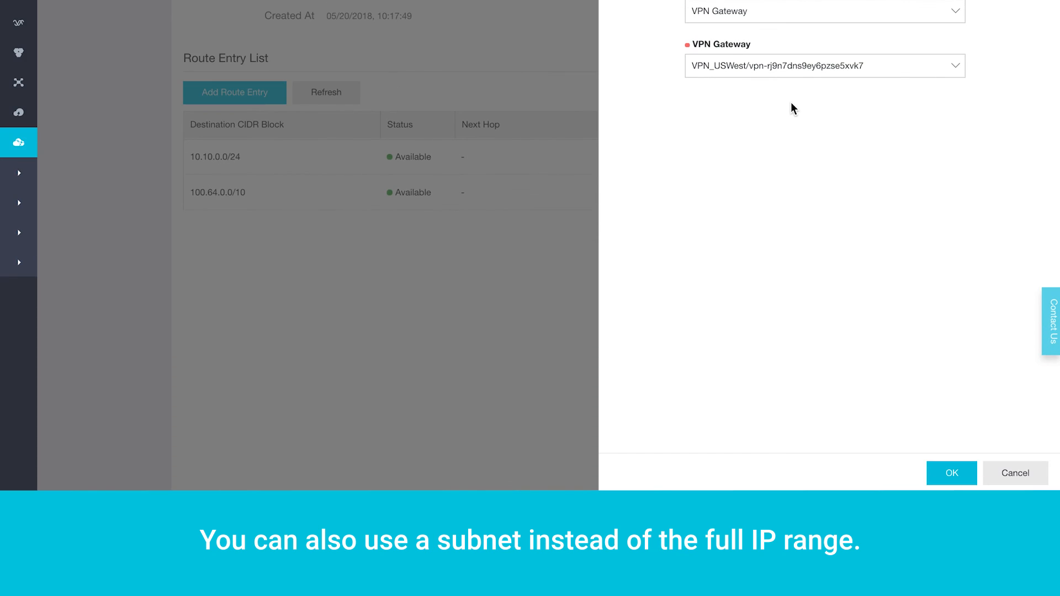
{"action": "left_click", "coordinate": [944, 472]}
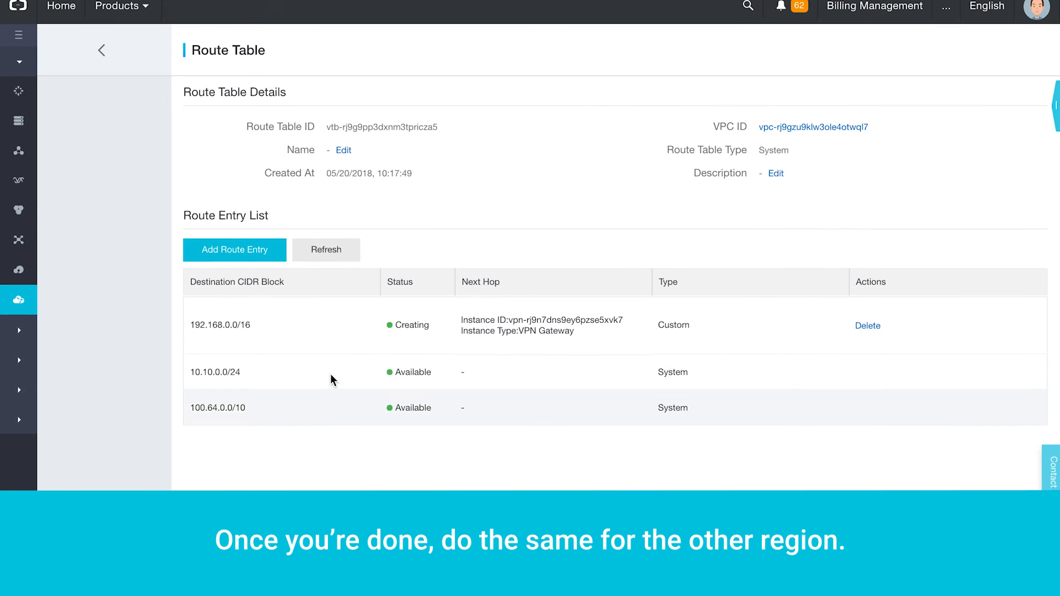
{"action": "left_click", "coordinate": [112, 68]}
- Switch to US (Virginia) and start a route entry with destination 10.0.0.0
{"action": "mouse_move", "coordinate": [208, 27]}
{"action": "left_click", "coordinate": [424, 101]}
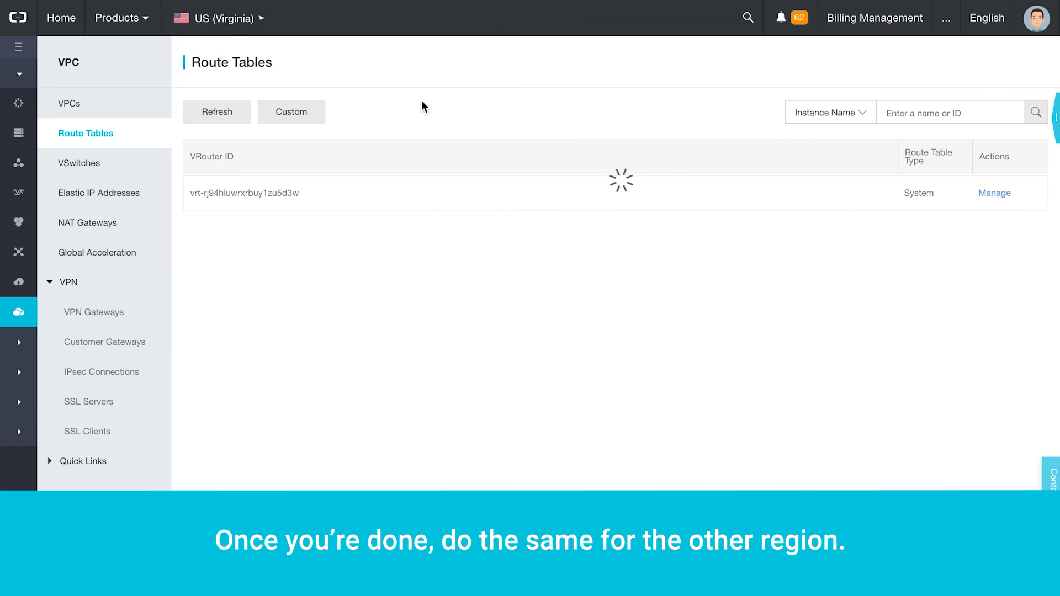
{"action": "left_click", "coordinate": [996, 193]}
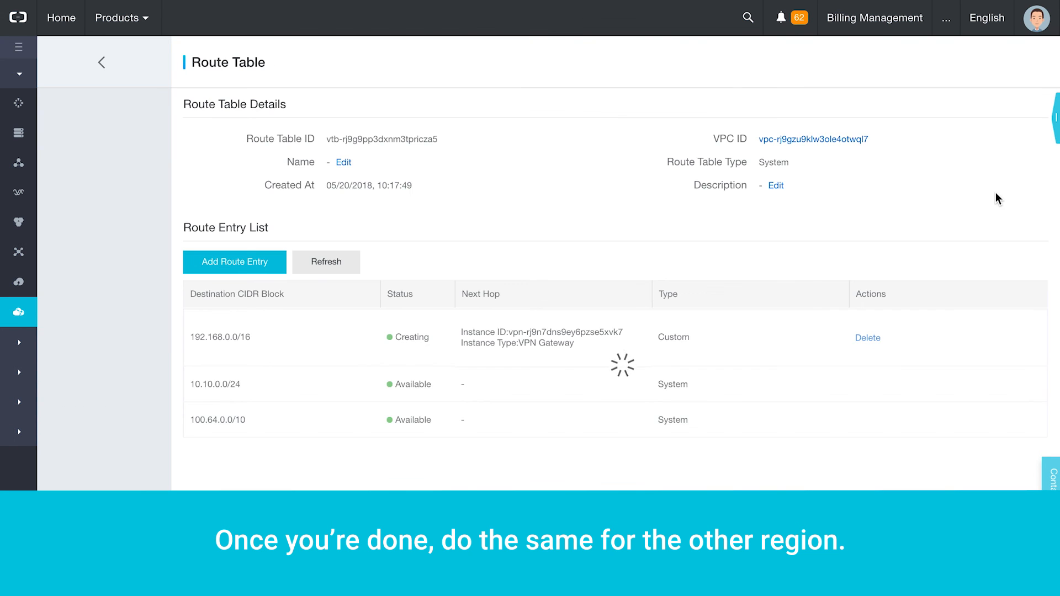
{"action": "left_click", "coordinate": [240, 264]}
{"action": "left_click", "coordinate": [699, 128]}
{"action": "double_click", "coordinate": [697, 128]}
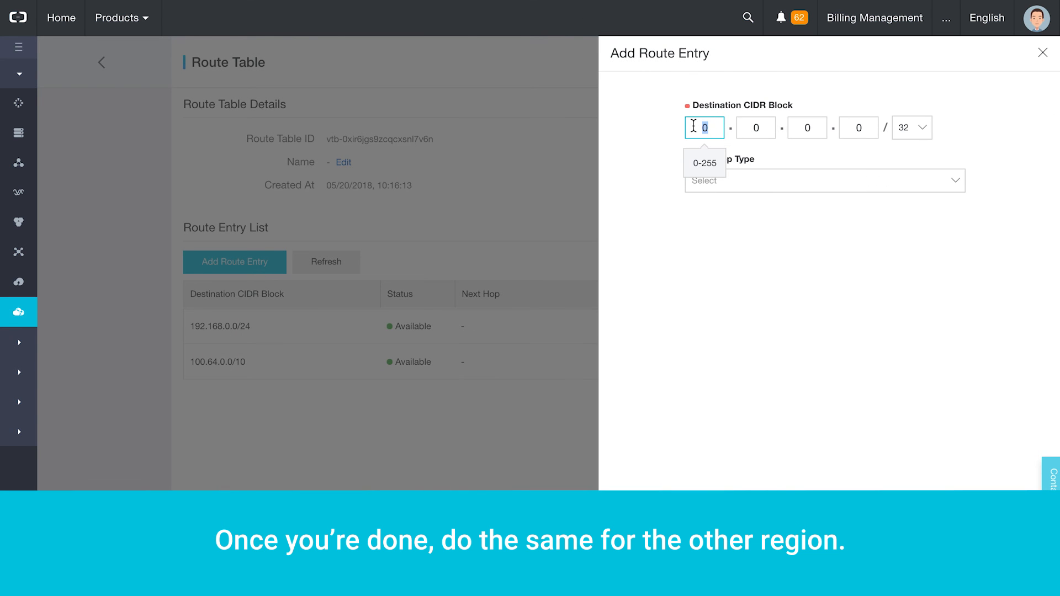
{"action": "type", "text": "10"}
{"action": "key", "text": "Tab"}
{"action": "type", "text": "10"}
{"action": "key", "text": "Tab"}
{"action": "key", "text": "Tab"}
{"action": "key", "text": "Tab"}
- Set the prefix length to /8 and the next hop to VPN Gateway VPN_USEast
{"action": "left_click", "coordinate": [917, 128]}
{"action": "scroll", "coordinate": [921, 180], "scroll_direction": "up", "scroll_amount": 5}
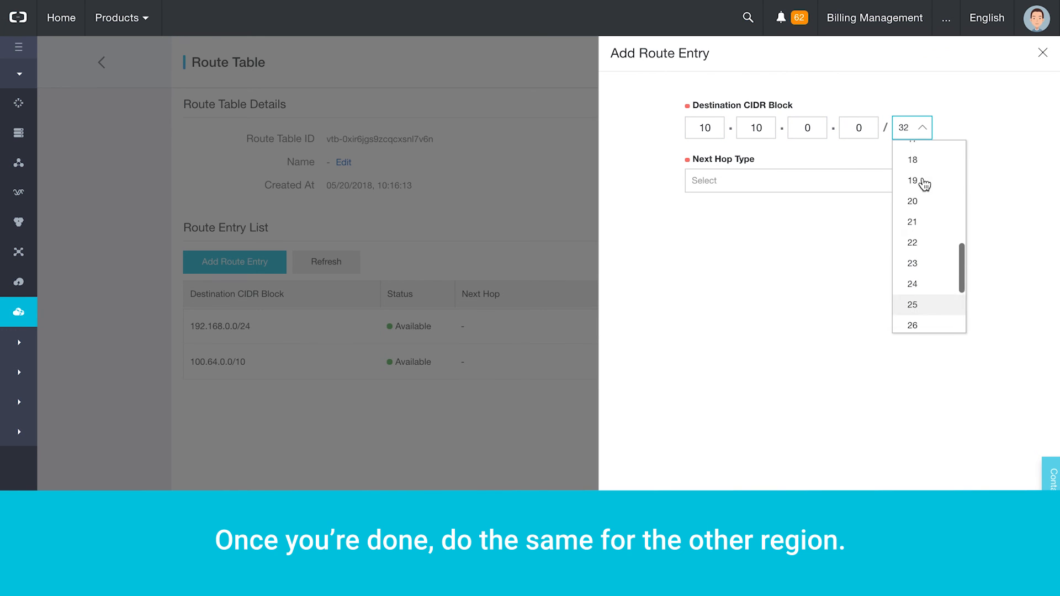
{"action": "scroll", "coordinate": [923, 184], "scroll_direction": "up", "scroll_amount": 2}
{"action": "left_click", "coordinate": [924, 182]}
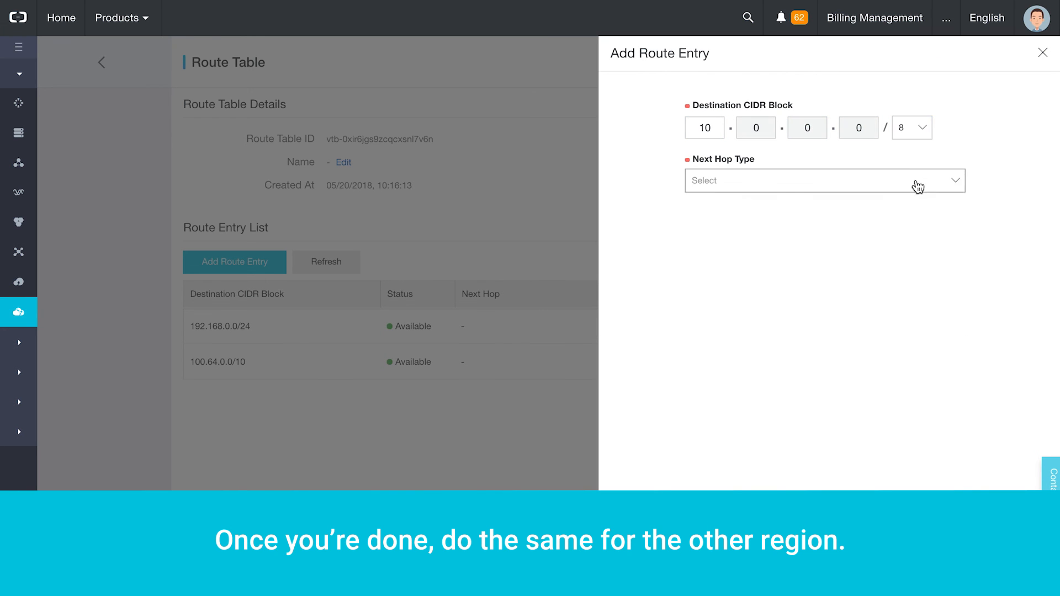
{"action": "left_click", "coordinate": [905, 187]}
{"action": "left_click", "coordinate": [752, 238]}
{"action": "left_click", "coordinate": [755, 242]}
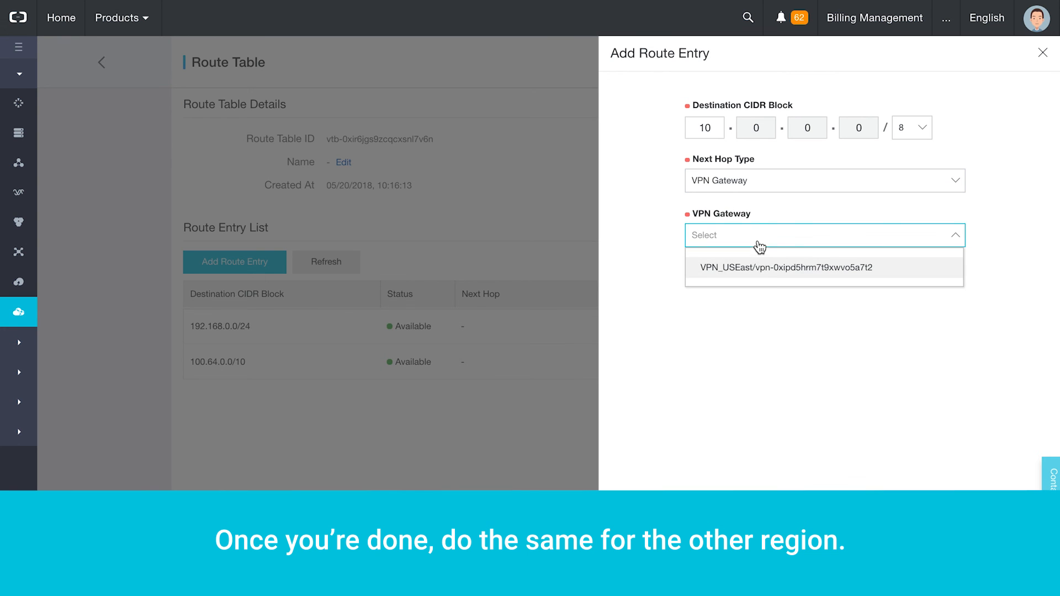
{"action": "left_click", "coordinate": [769, 273]}
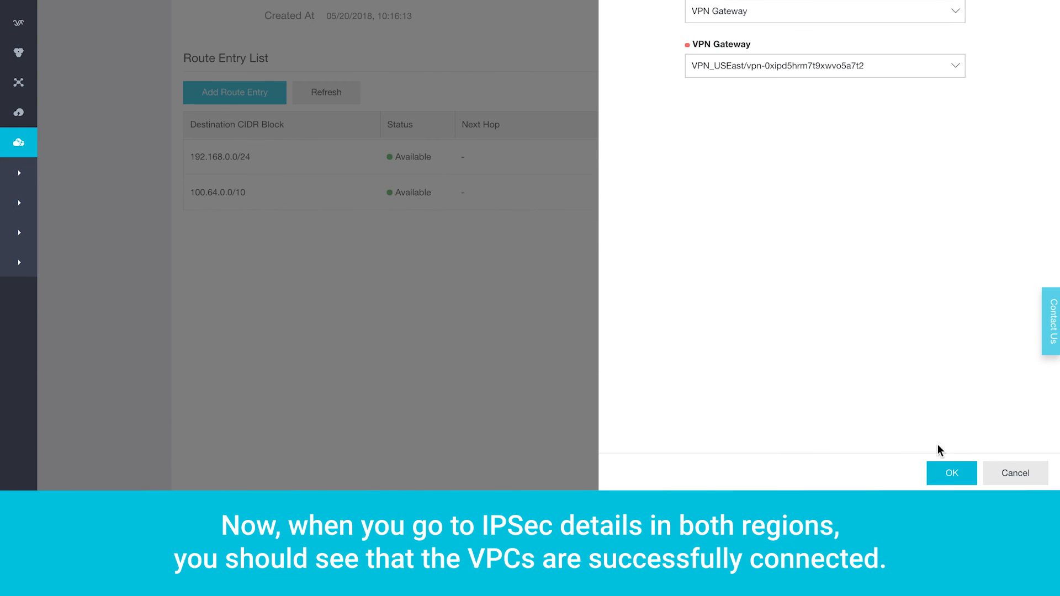
- Save the 10.0.0.0/8 route and check IPSec_USEast's tunnel negotiation status
{"action": "left_click", "coordinate": [952, 474]}
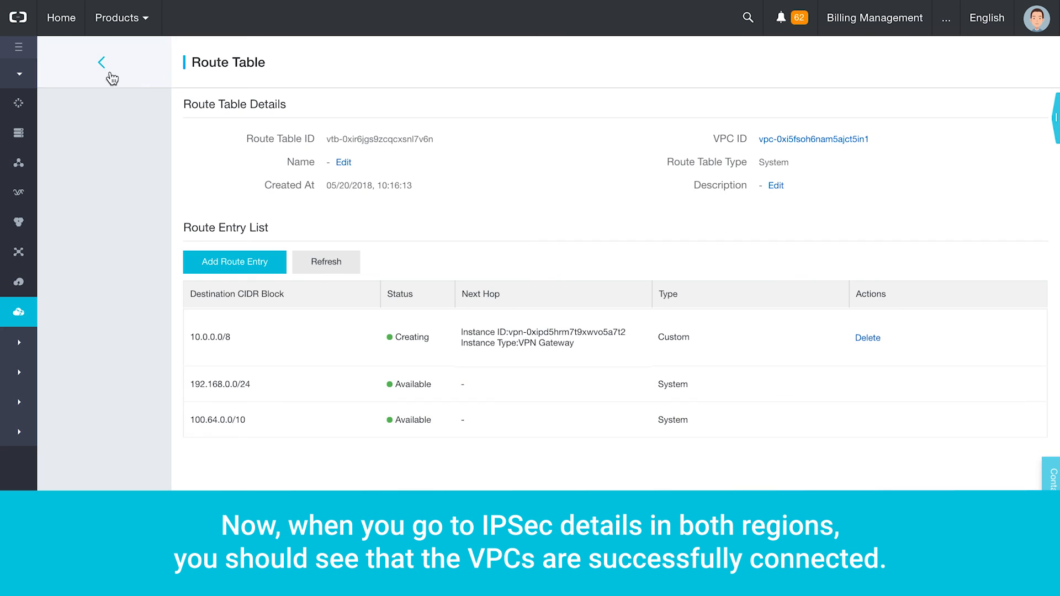
{"action": "left_click", "coordinate": [109, 72]}
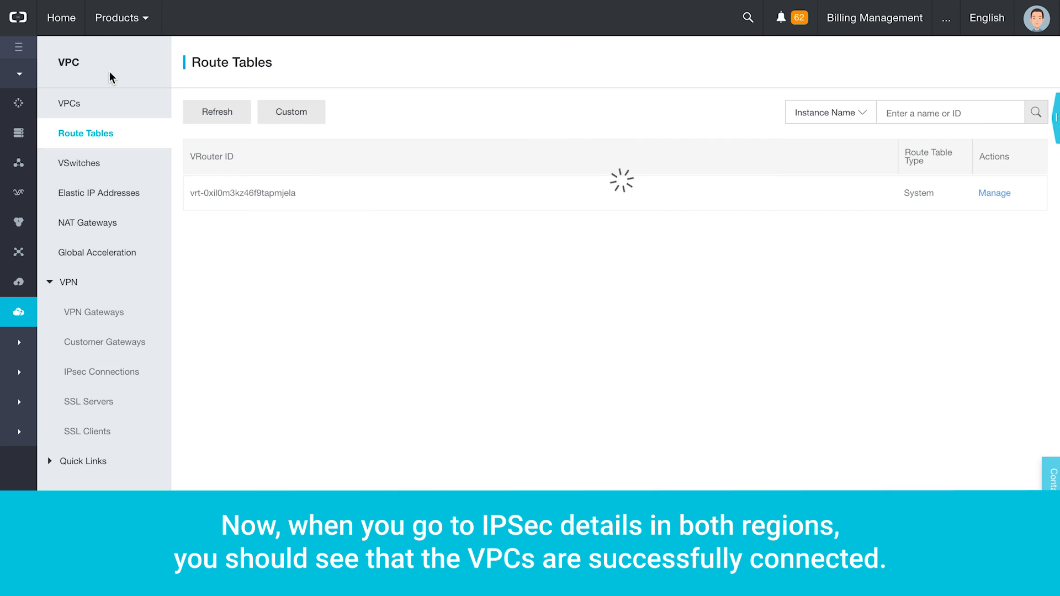
{"action": "left_click", "coordinate": [119, 387]}
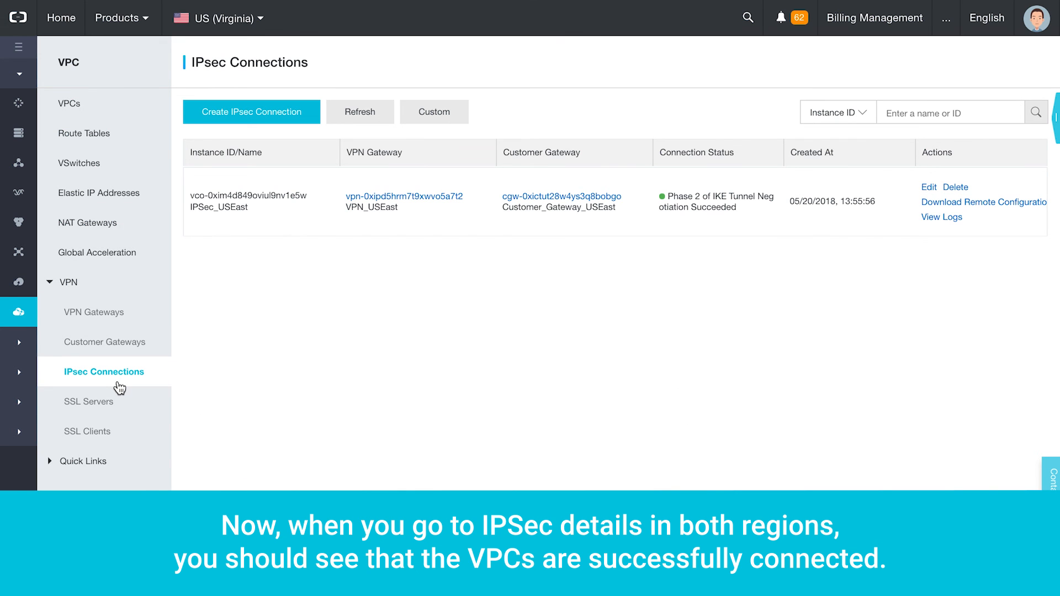